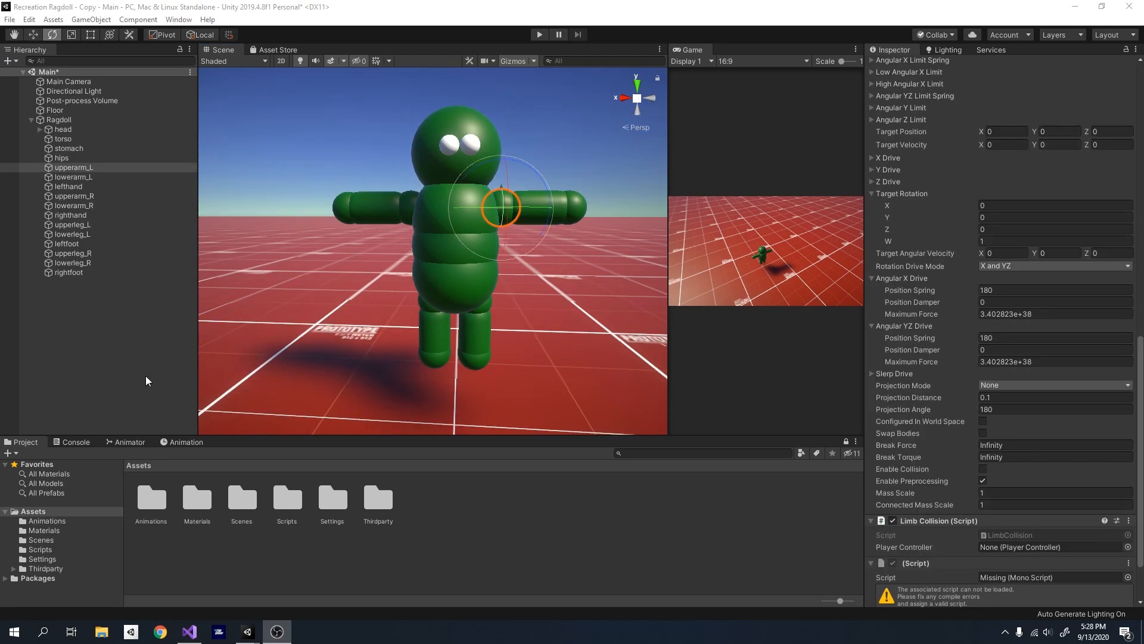
# - Inspect the joint drive settings of the ragdoll's hips and upperarm_L
pyautogui.click(138, 379)
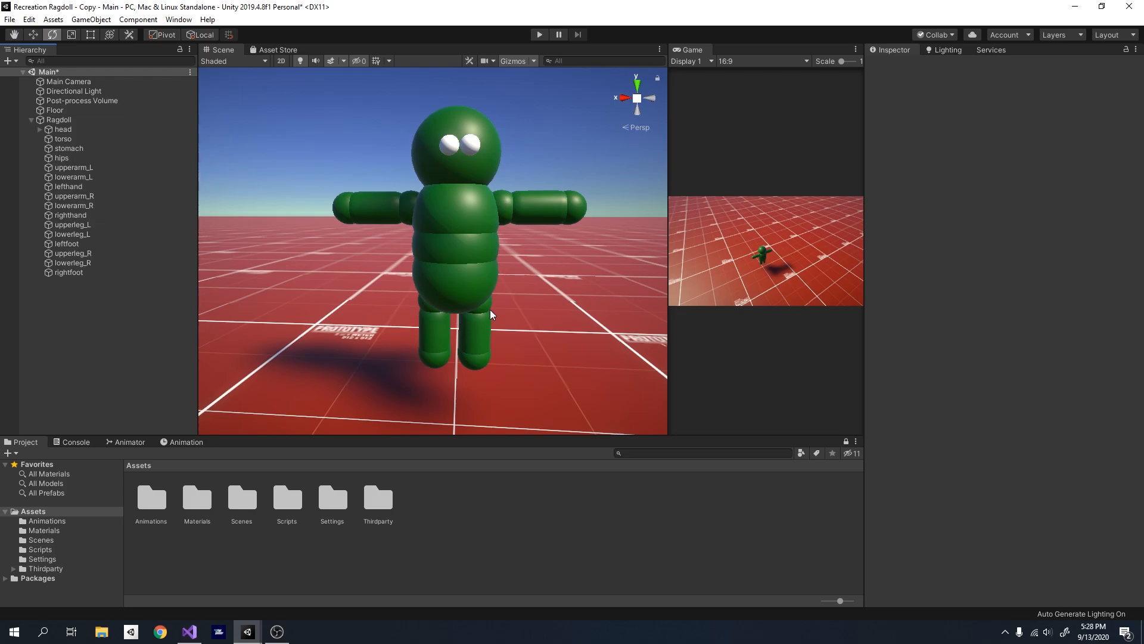
pyautogui.keyDown('alt'); pyautogui.moveTo(490, 316); pyautogui.dragTo(161, 184); pyautogui.keyUp('alt')
pyautogui.click(82, 161)
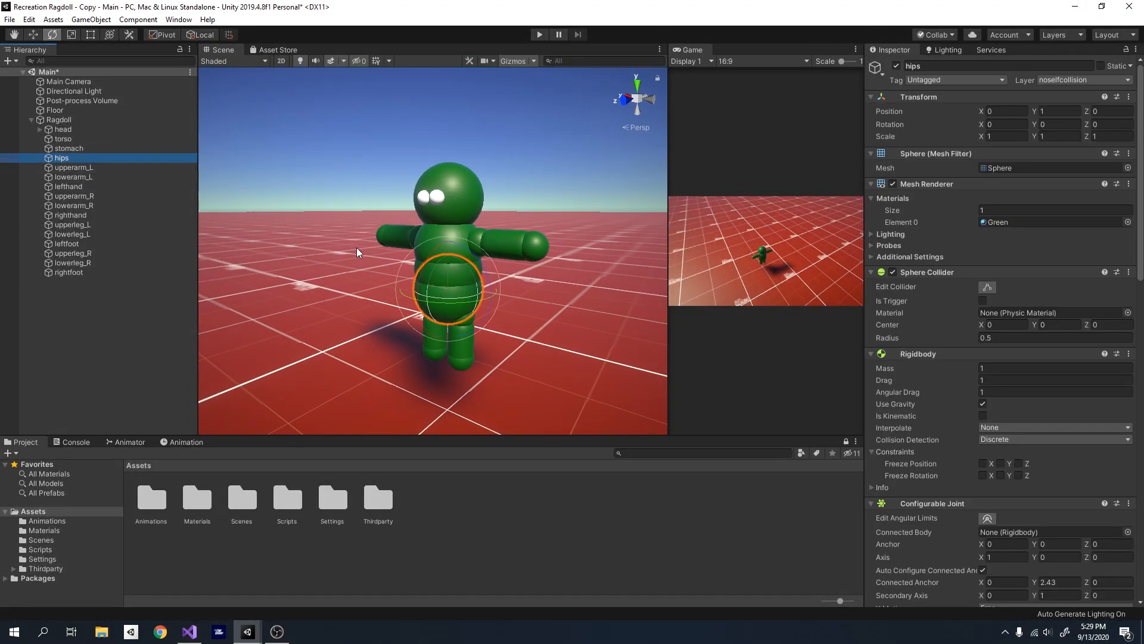
pyautogui.scroll(-5, 1010, 425)
pyautogui.scroll(-5, 958, 429)
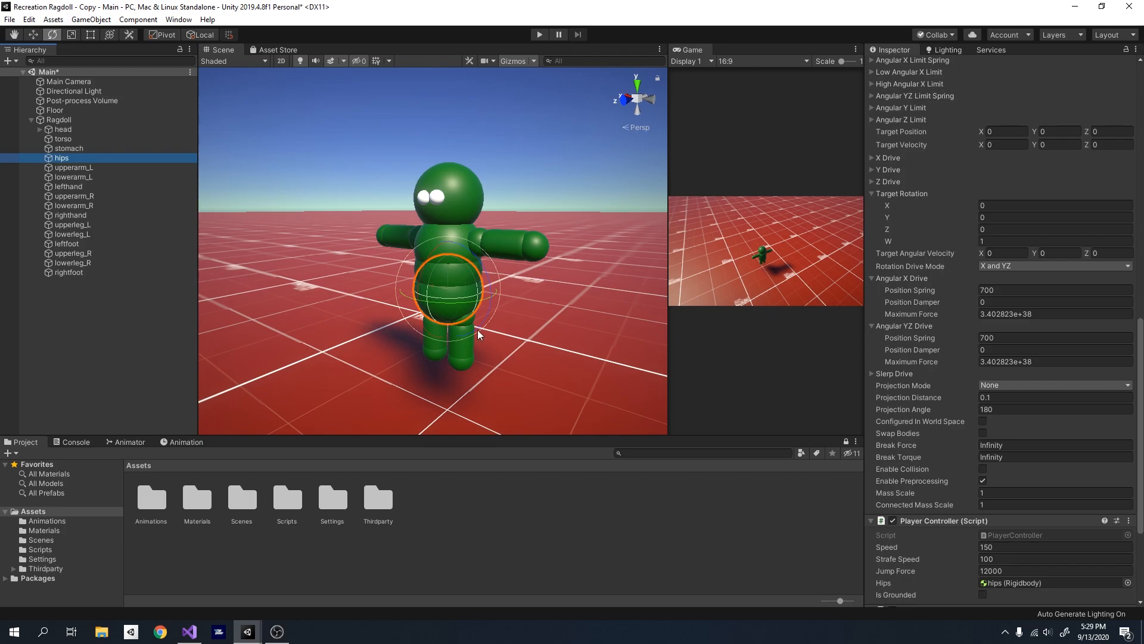
pyautogui.click(70, 167)
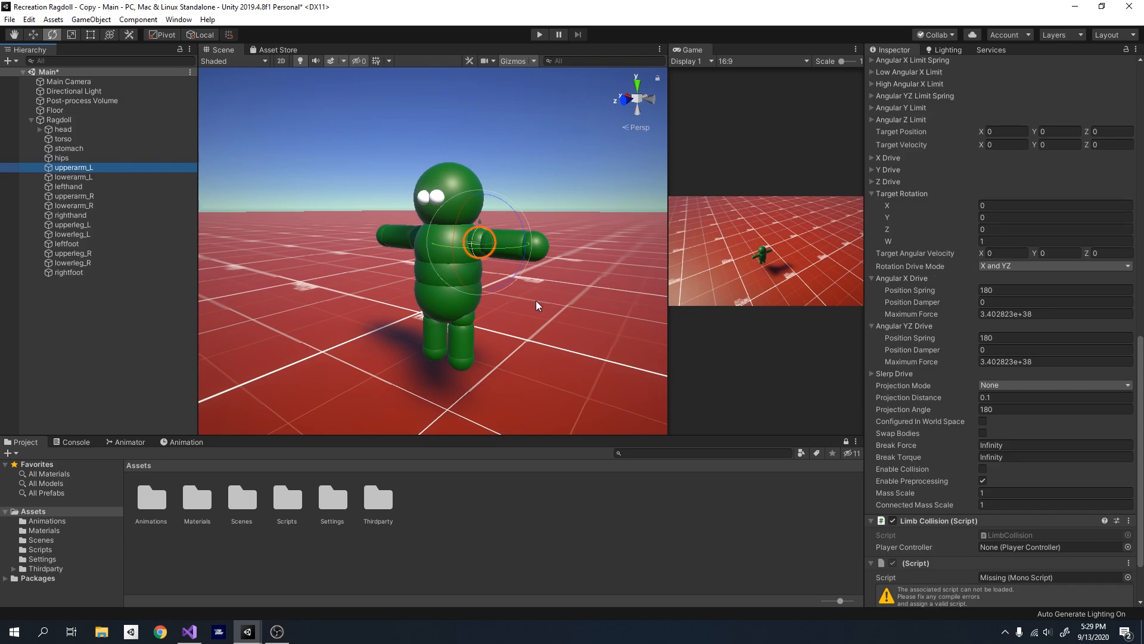
# - Run the scene to watch how the ragdoll behaves, and stop play mode
pyautogui.click(538, 35)
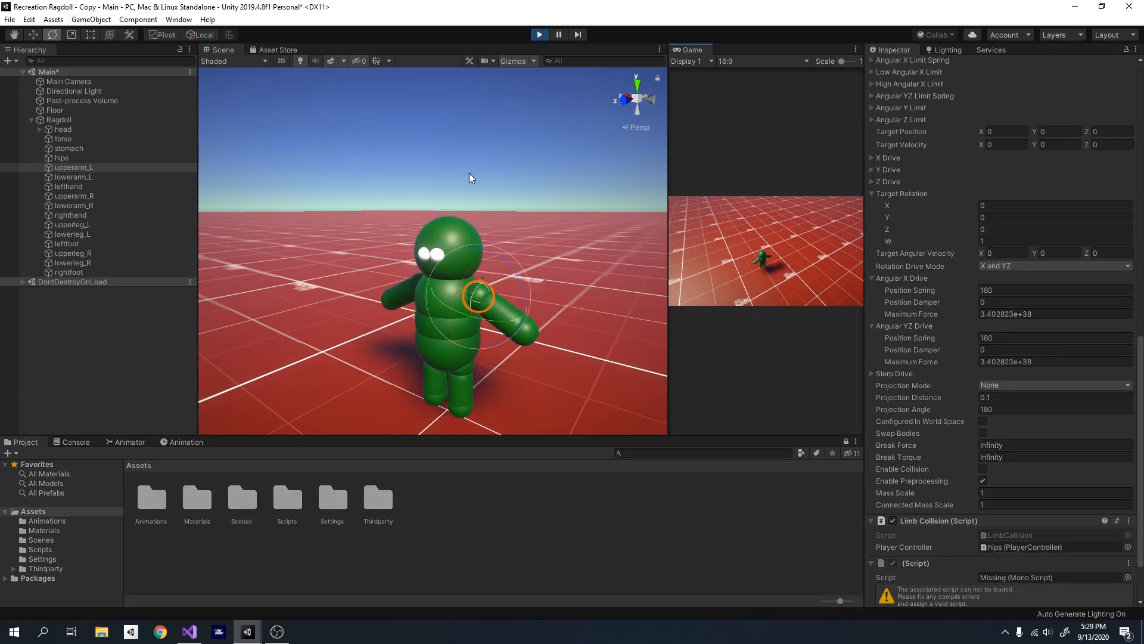
pyautogui.press('a')
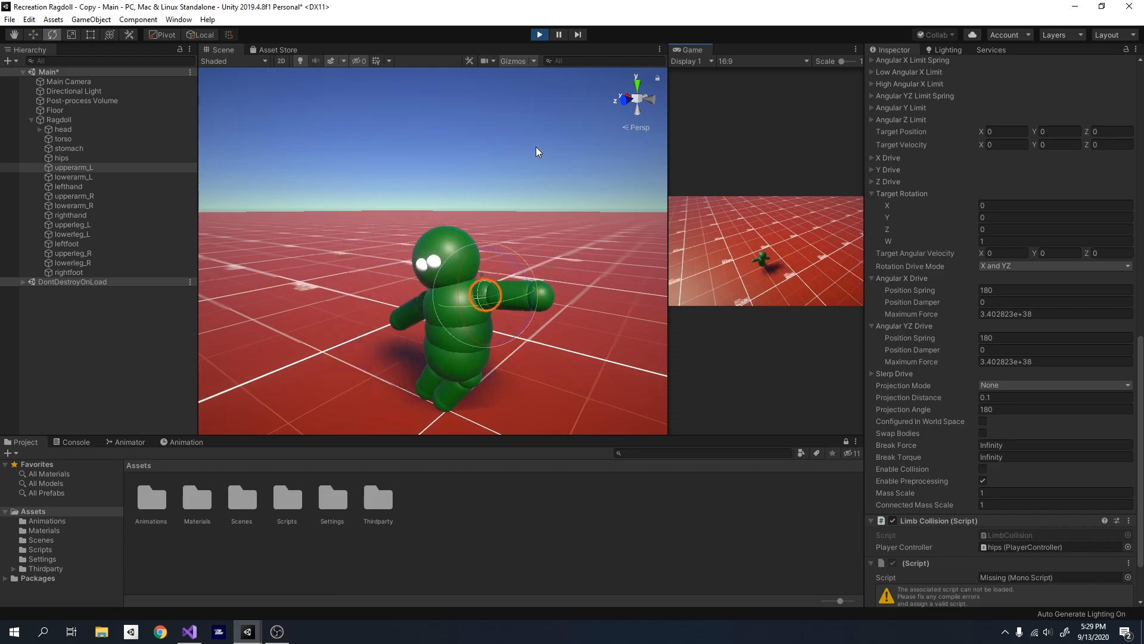
pyautogui.click(541, 35)
pyautogui.press('w')
pyautogui.moveTo(438, 182); pyautogui.dragTo(443, 216, button='right')
pyautogui.press('s')
pyautogui.press('w')
pyautogui.moveTo(497, 258); pyautogui.dragTo(456, 260, button='right')
pyautogui.press('a')
pyautogui.press('s')
pyautogui.click(99, 122)
pyautogui.press('Left')
pyautogui.press('w')
pyautogui.click(40, 121)
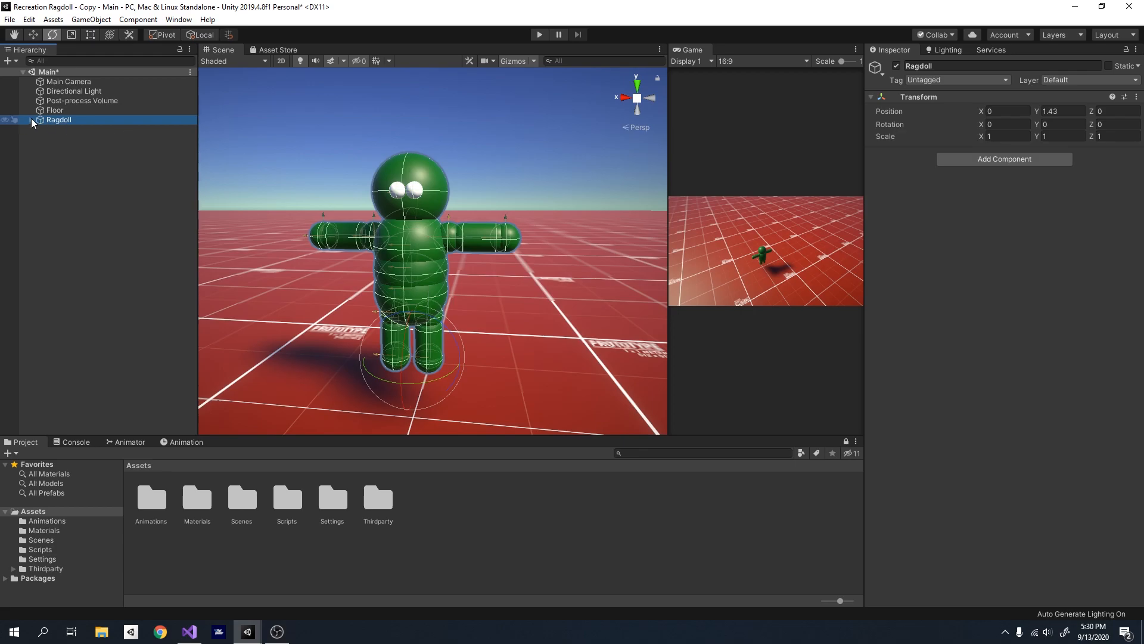
pyautogui.click(31, 120)
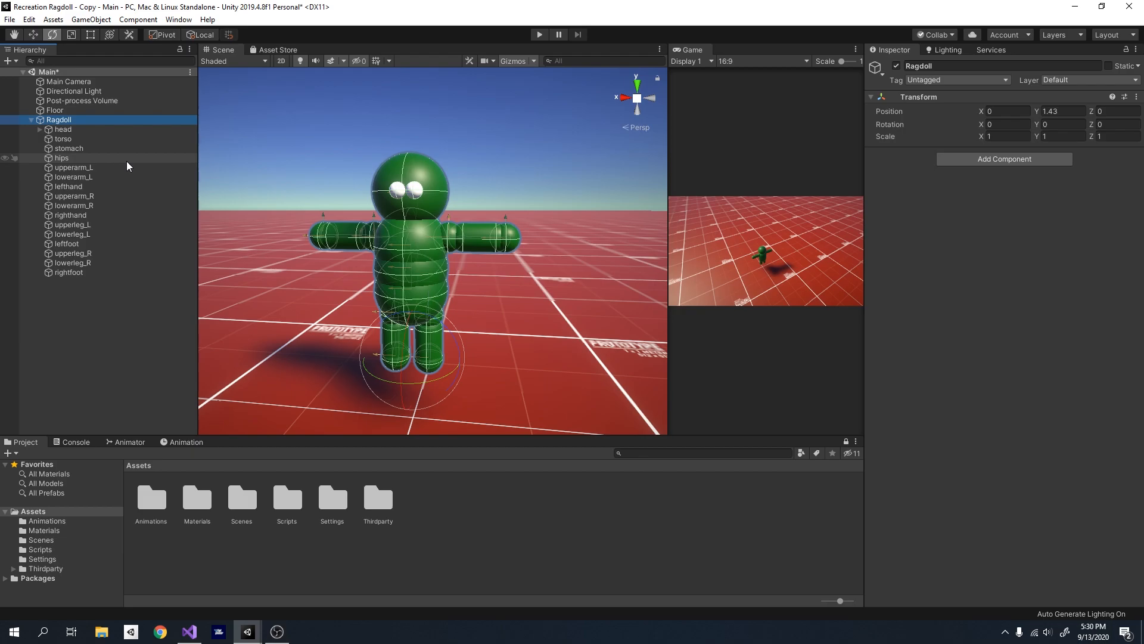
pyautogui.press('s')
pyautogui.moveTo(419, 230); pyautogui.dragTo(412, 226, button='right')
pyautogui.press('e')
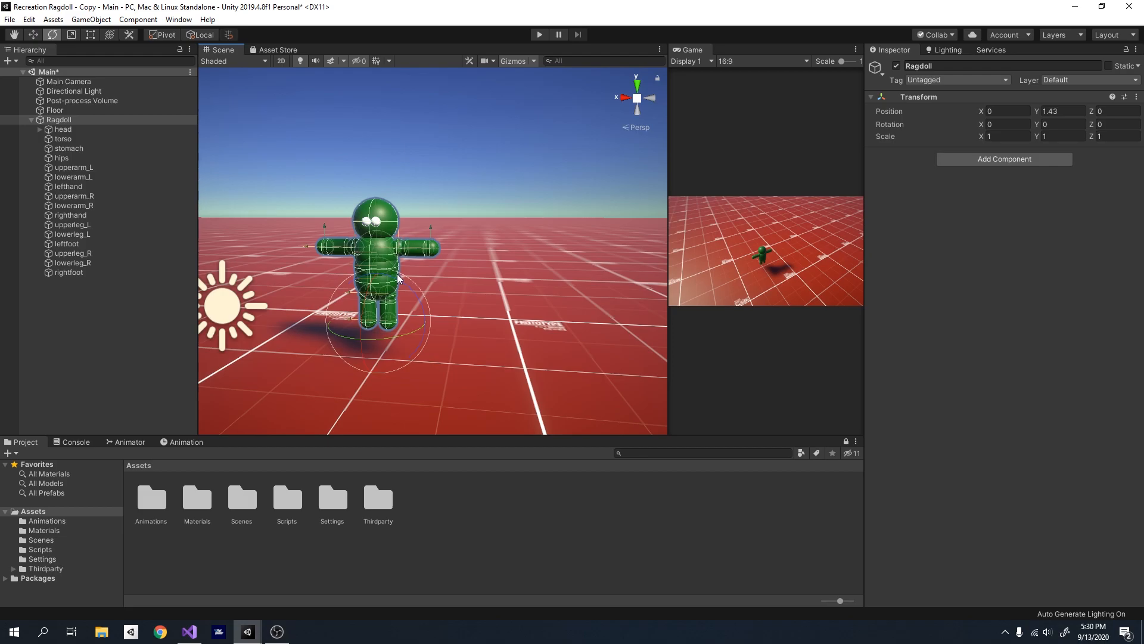
pyautogui.moveTo(396, 274); pyautogui.dragTo(492, 233, button='right')
pyautogui.press('w')
pyautogui.press('s')
pyautogui.press('w')
pyautogui.press('s')
pyautogui.press('w')
pyautogui.press('s')
pyautogui.press('w')
pyautogui.press('w')
pyautogui.press('s')
# - Duplicate the Ragdoll object and rename the copy TargetAnimationModel
pyautogui.click(80, 119)
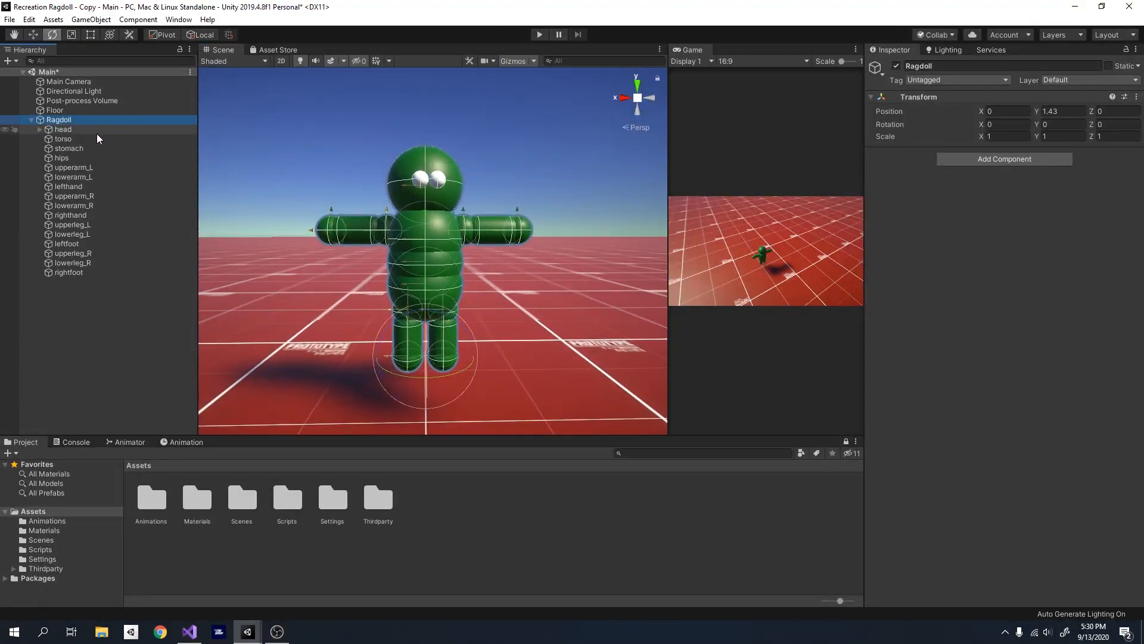
pyautogui.hotkey('ctrl', 'd')
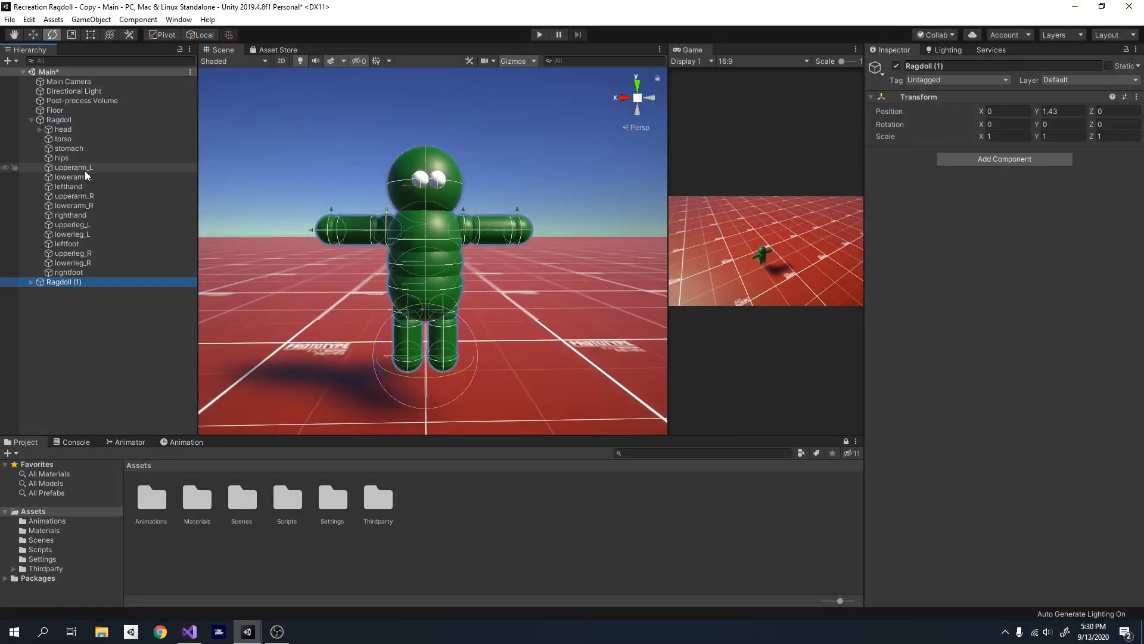
pyautogui.click(32, 120)
pyautogui.click(948, 67)
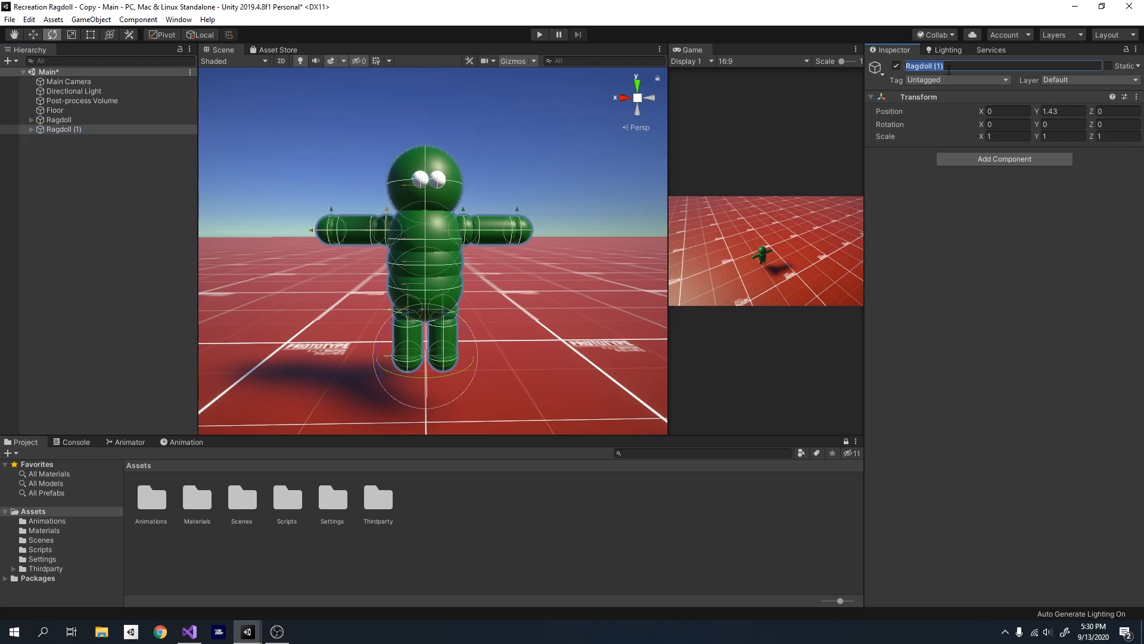
pyautogui.write('TargetAnimationModel')
pyautogui.press('Return')
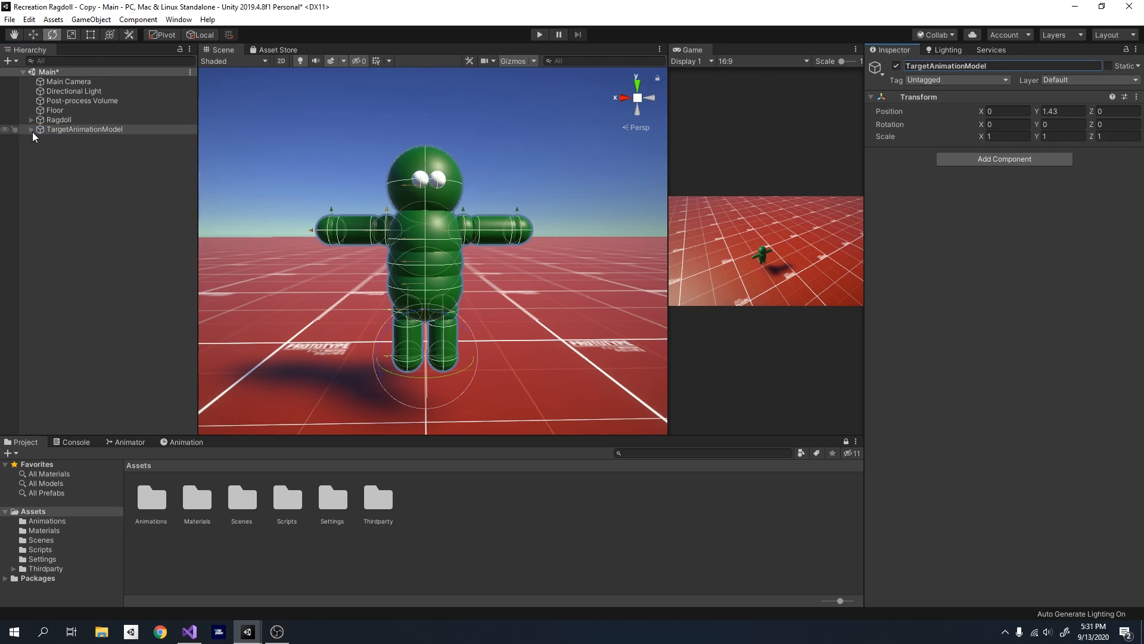
# - Move TargetAnimationModel sideways along the X axis to about X -4.576, beside the original ragdoll
pyautogui.click(32, 130)
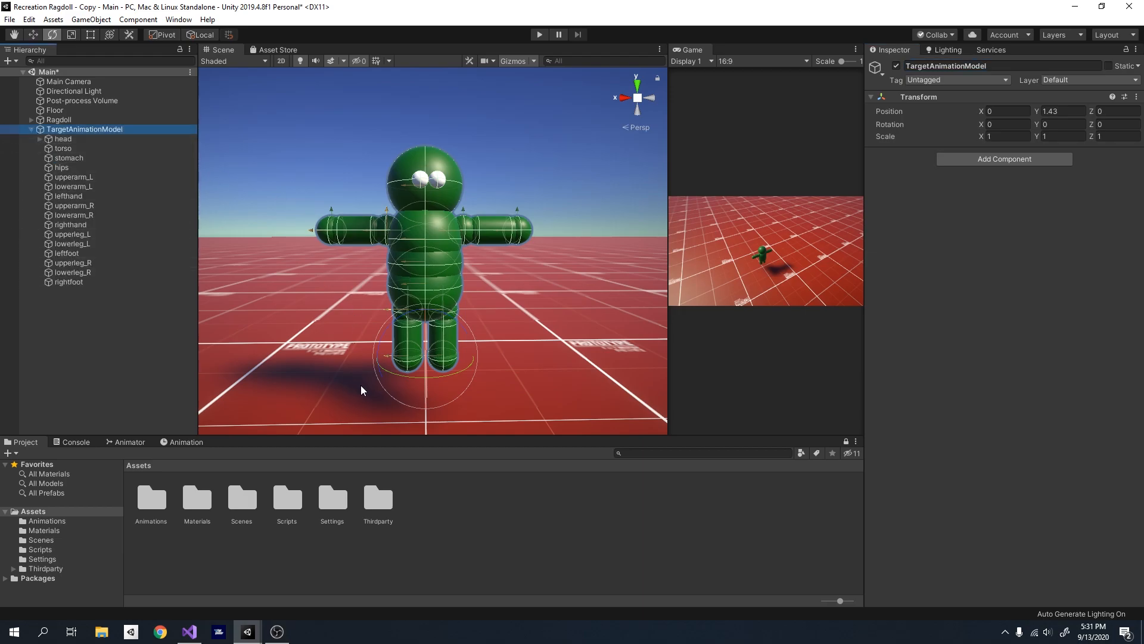
pyautogui.press('w')
pyautogui.moveTo(385, 357); pyautogui.dragTo(713, 352)
pyautogui.moveTo(422, 329)
pyautogui.mouseDown(button='right')
pyautogui.moveTo(516, 332)
pyautogui.moveTo(422, 335)
pyautogui.mouseUp(button='right')
pyautogui.press('d')
pyautogui.press('s')
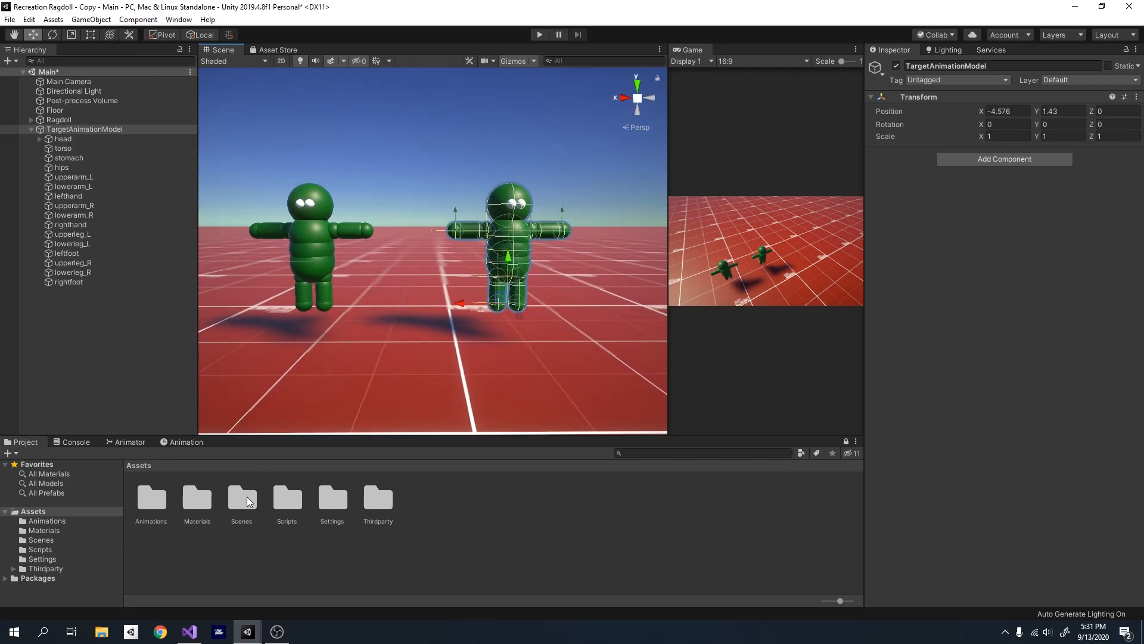
# - Assign the Red material to every body part of TargetAnimationModel, from head to rightfoot
pyautogui.doubleClick(198, 499)
pyautogui.click(81, 139)
pyautogui.keyDown('shift'); pyautogui.click(69, 281); pyautogui.keyUp('shift')
pyautogui.moveTo(152, 497); pyautogui.dragTo(994, 229)
pyautogui.click(71, 129)
pyautogui.press('f')
pyautogui.moveTo(424, 294)
pyautogui.keyDown('alt'); pyautogui.mouseDown()
pyautogui.moveTo(403, 133)
pyautogui.moveTo(400, 306)
pyautogui.moveTo(439, 310)
pyautogui.mouseUp(); pyautogui.keyUp('alt')
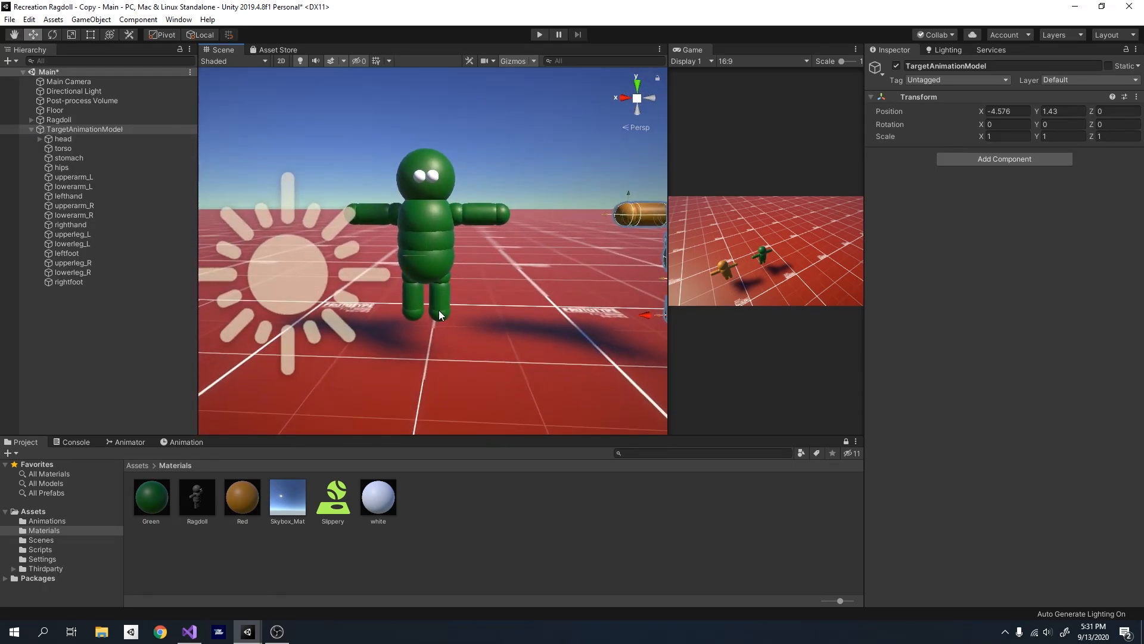
pyautogui.press('f')
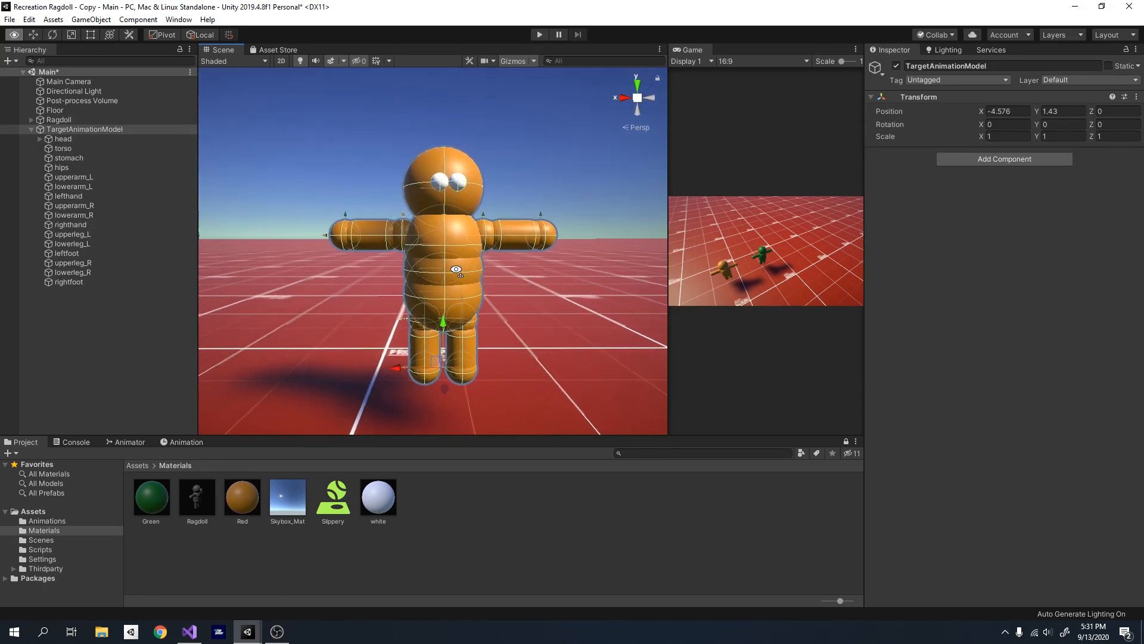
# - Try to remove the Rigidbody component from all TargetAnimationModel body parts
pyautogui.click(55, 137)
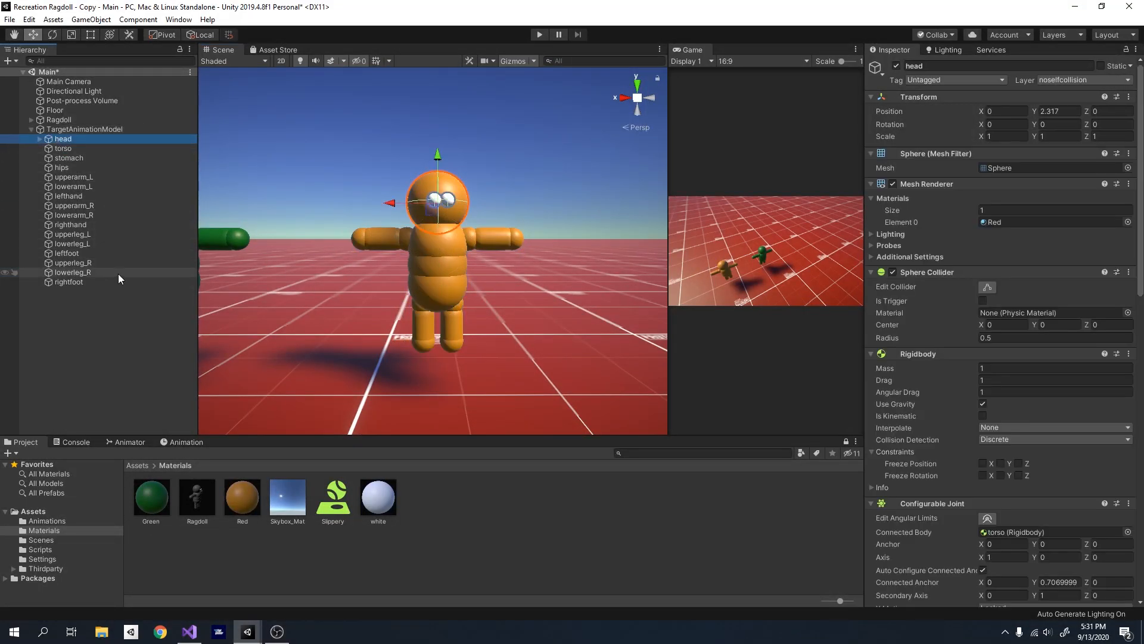
pyautogui.keyDown('shift'); pyautogui.click(102, 277); pyautogui.keyUp('shift')
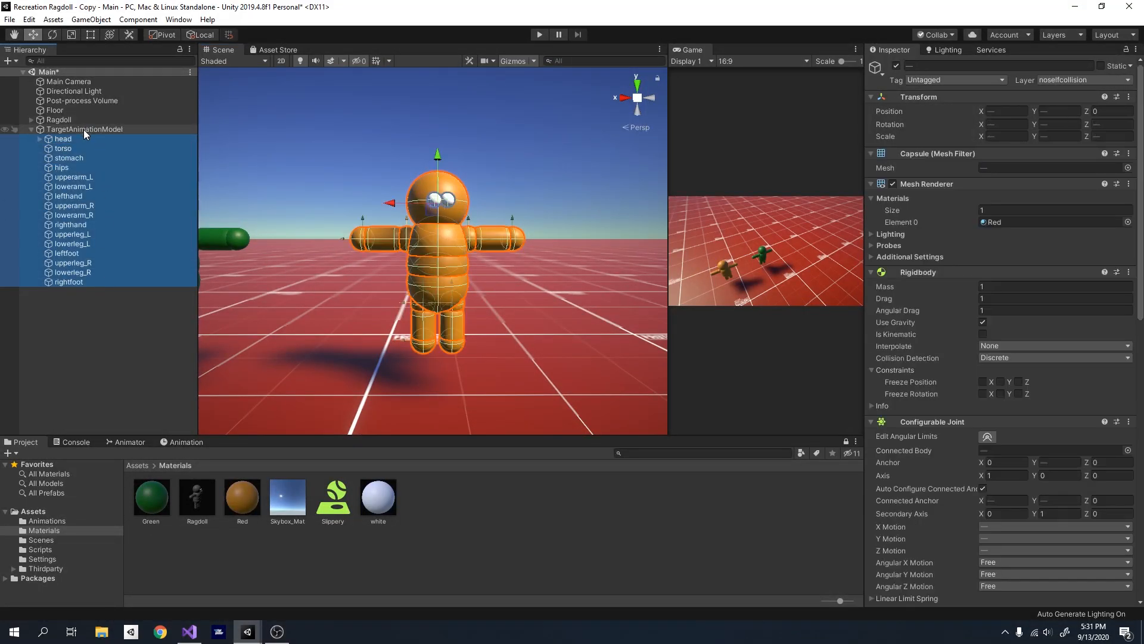
pyautogui.rightClick(939, 273)
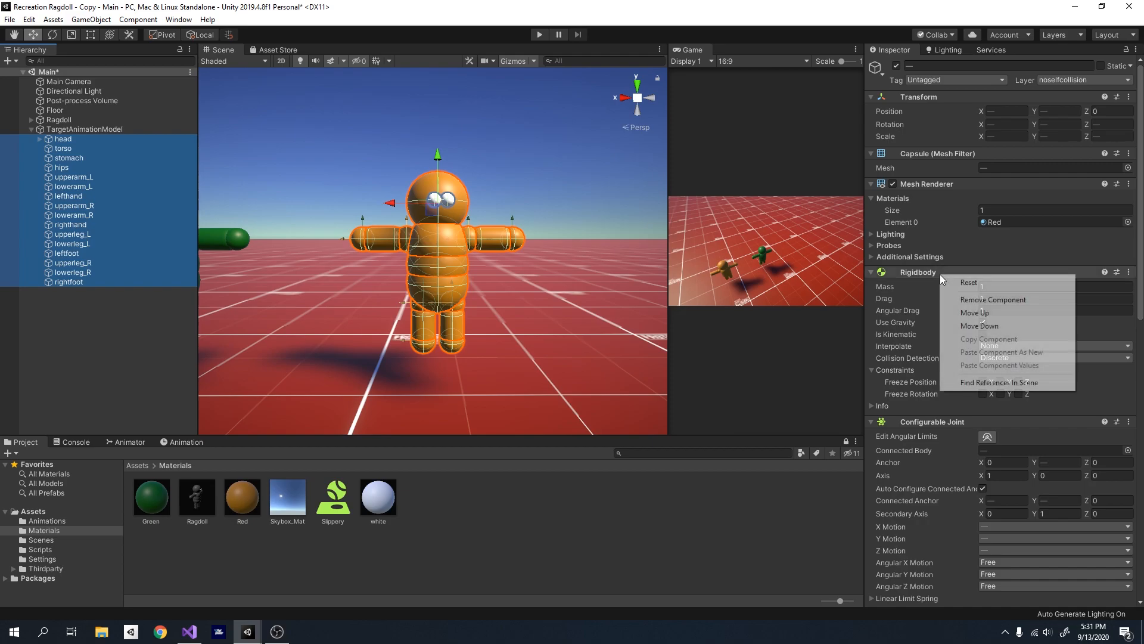
pyautogui.click(939, 294)
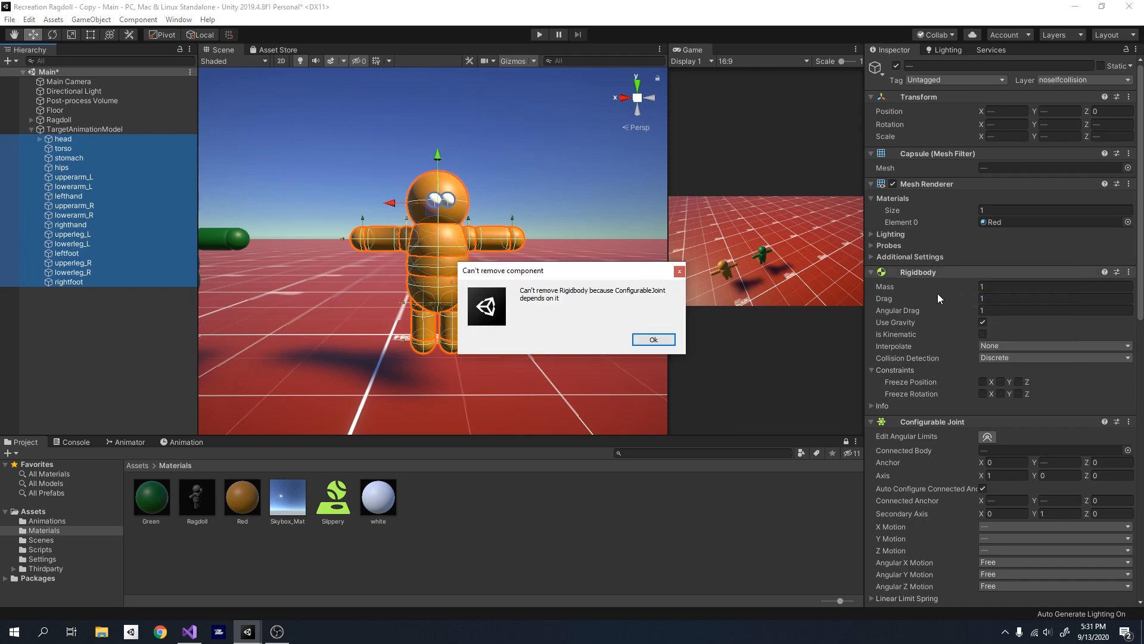
pyautogui.click(679, 271)
# - Remove the Configurable Joint, Rigidbody and Limb Collision script components from all body parts of TargetAnimationModel
pyautogui.click(86, 138)
pyautogui.keyDown('shift'); pyautogui.click(89, 282); pyautogui.keyUp('shift')
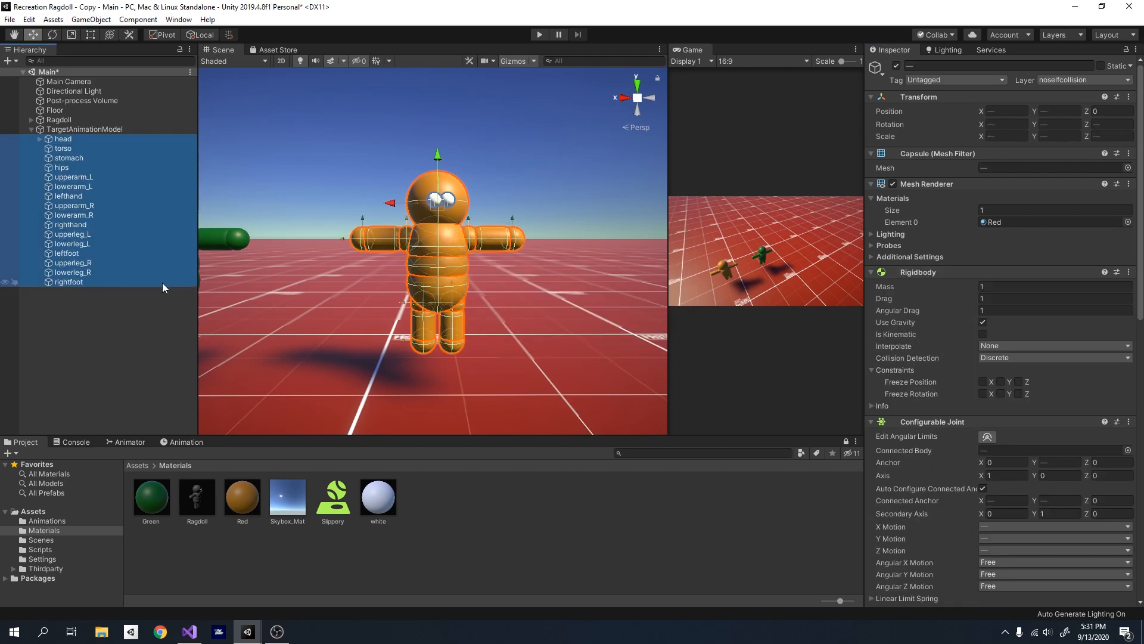
pyautogui.rightClick(949, 421)
pyautogui.click(977, 447)
pyautogui.rightClick(928, 273)
pyautogui.click(977, 297)
pyautogui.rightClick(891, 273)
pyautogui.click(935, 296)
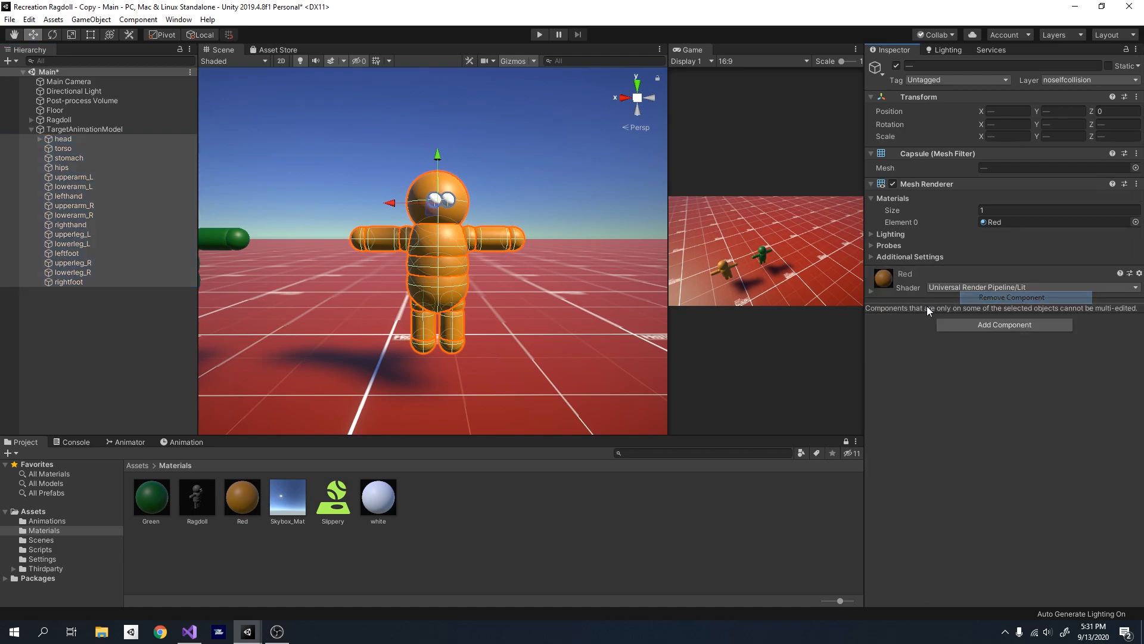
# - Run the scene to compare the physics ragdoll with TargetAnimationModel, stop play mode and clear the selection
pyautogui.press('a')
pyautogui.moveTo(503, 303)
pyautogui.mouseDown(button='right')
pyautogui.moveTo(416, 304)
pyautogui.moveTo(477, 309)
pyautogui.moveTo(488, 295)
pyautogui.mouseUp(button='right')
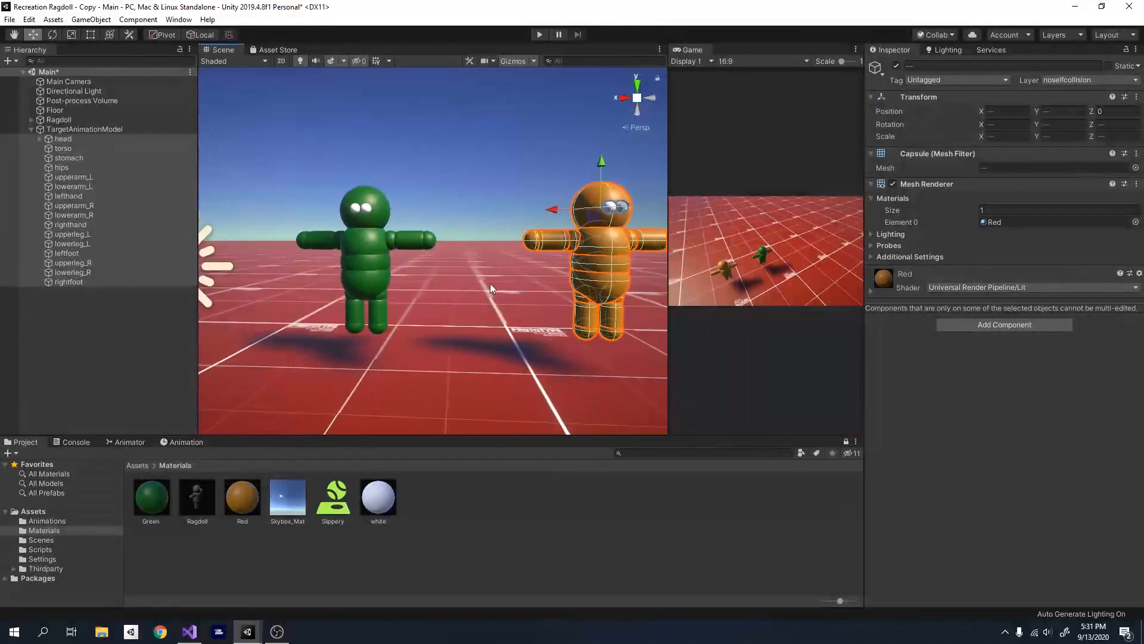
pyautogui.click(540, 35)
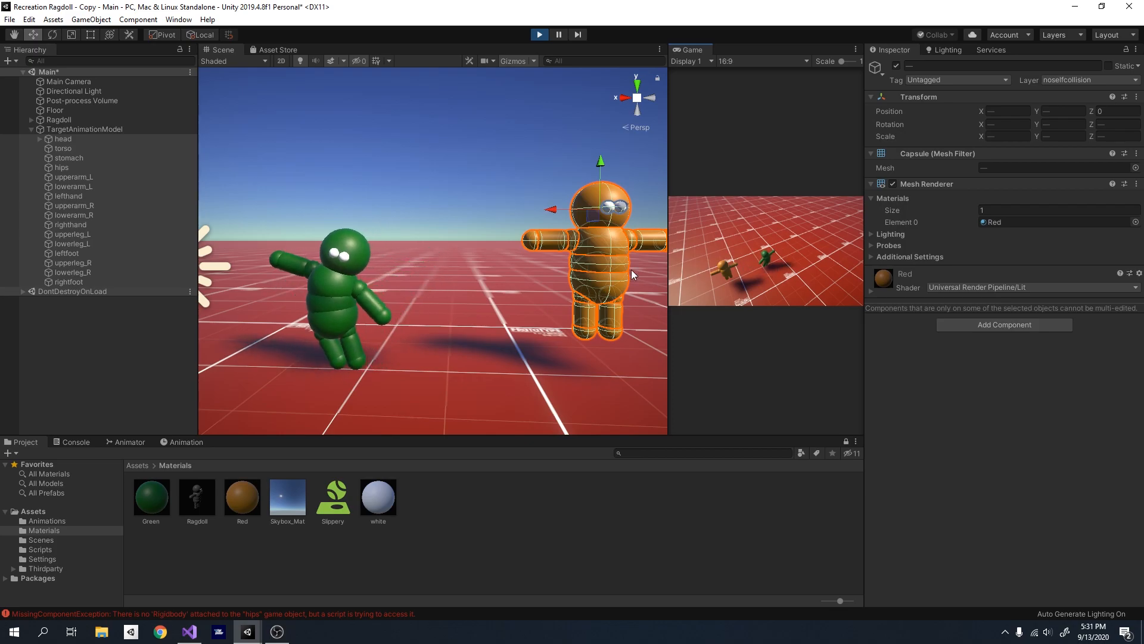
pyautogui.click(547, 35)
pyautogui.click(92, 321)
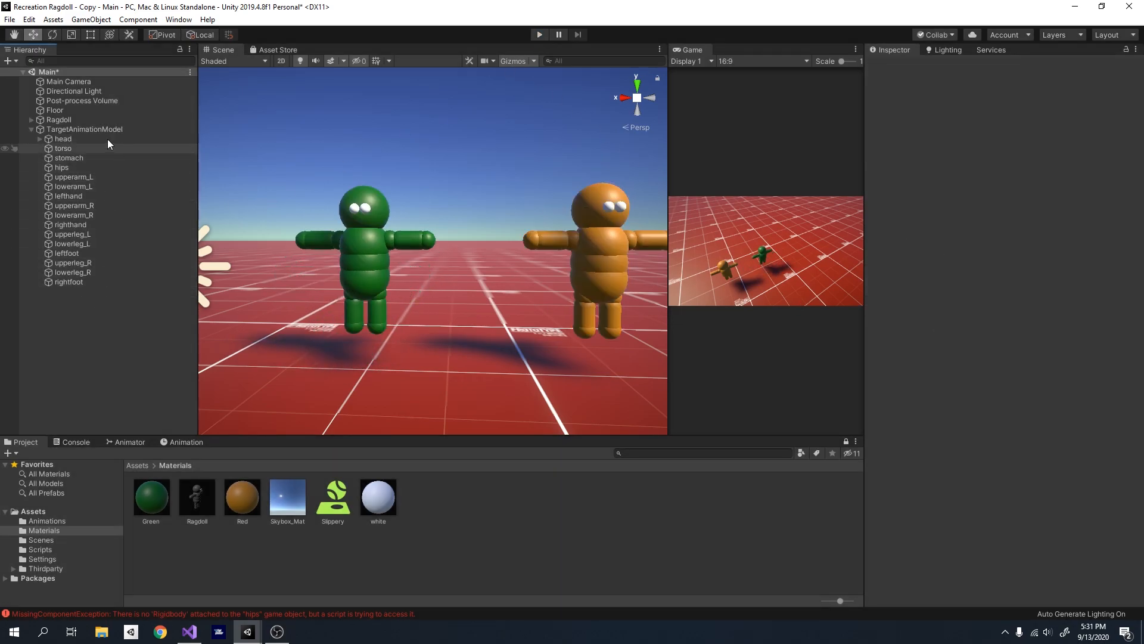
# - Inspect the Configurable Joint settings on the original Ragdoll's head and lowerarm_L
pyautogui.click(31, 119)
pyautogui.click(70, 130)
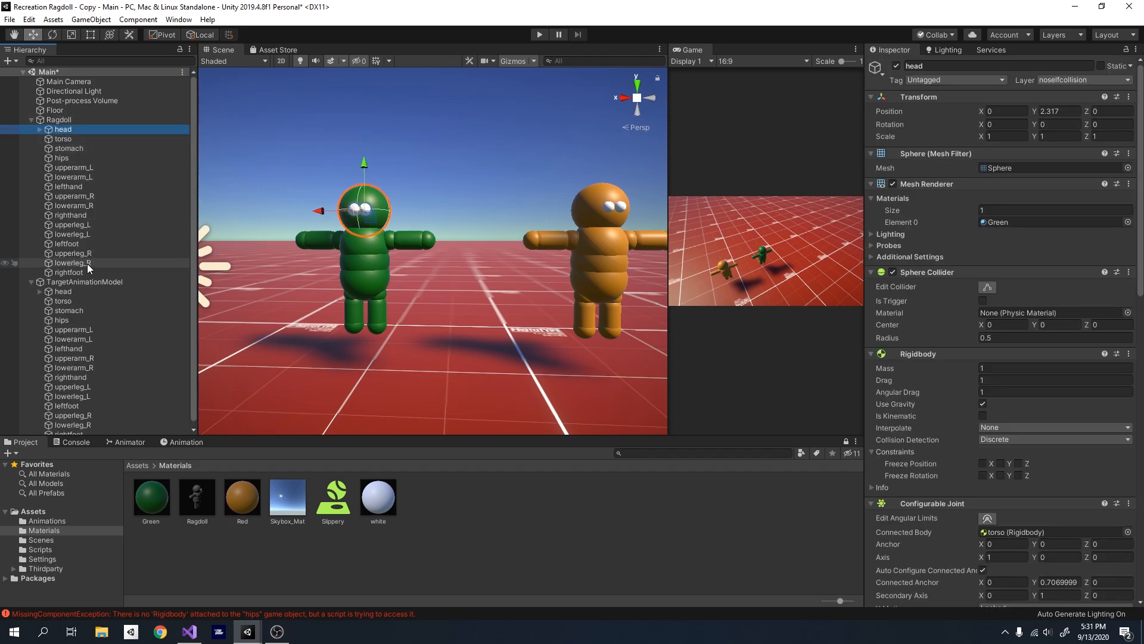
pyautogui.click(81, 272)
pyautogui.click(78, 129)
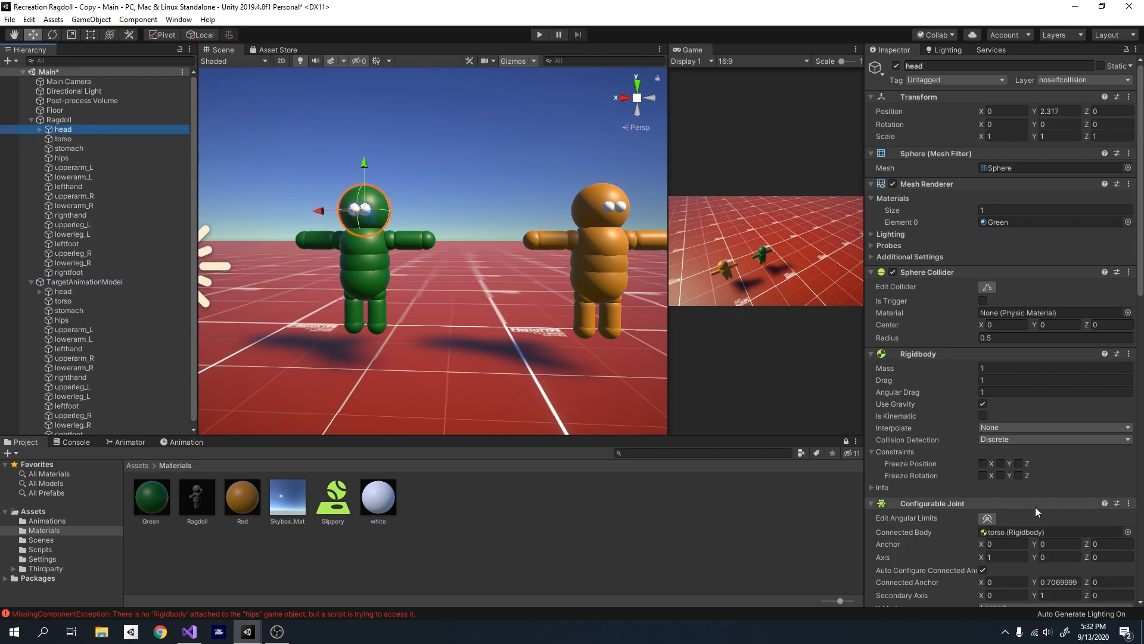
pyautogui.scroll(-5, 1007, 315)
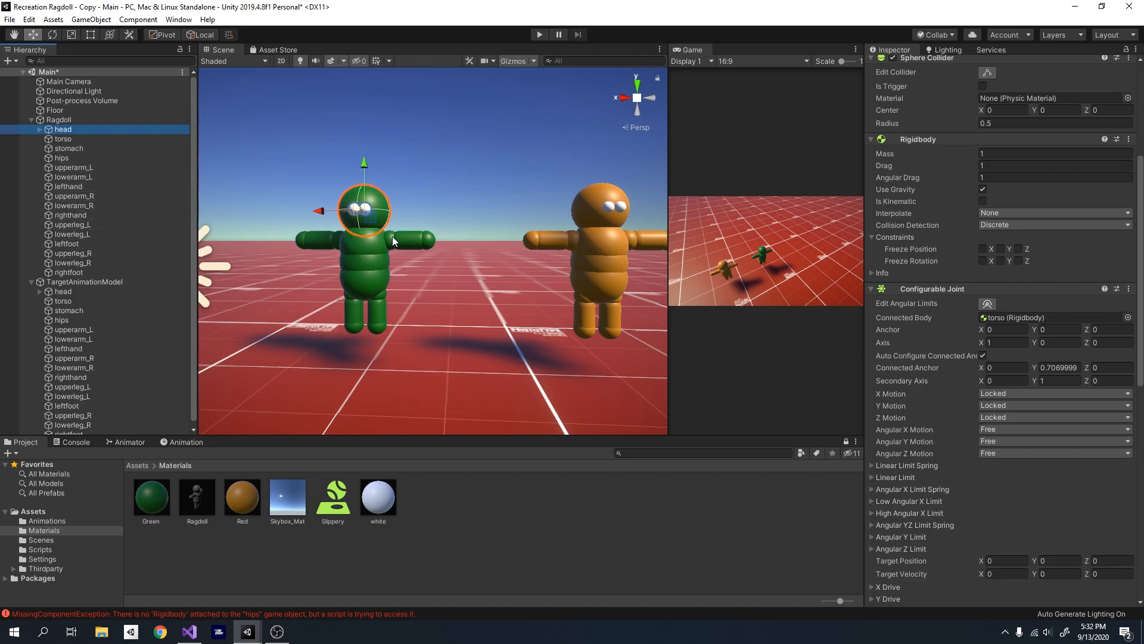
pyautogui.click(415, 244)
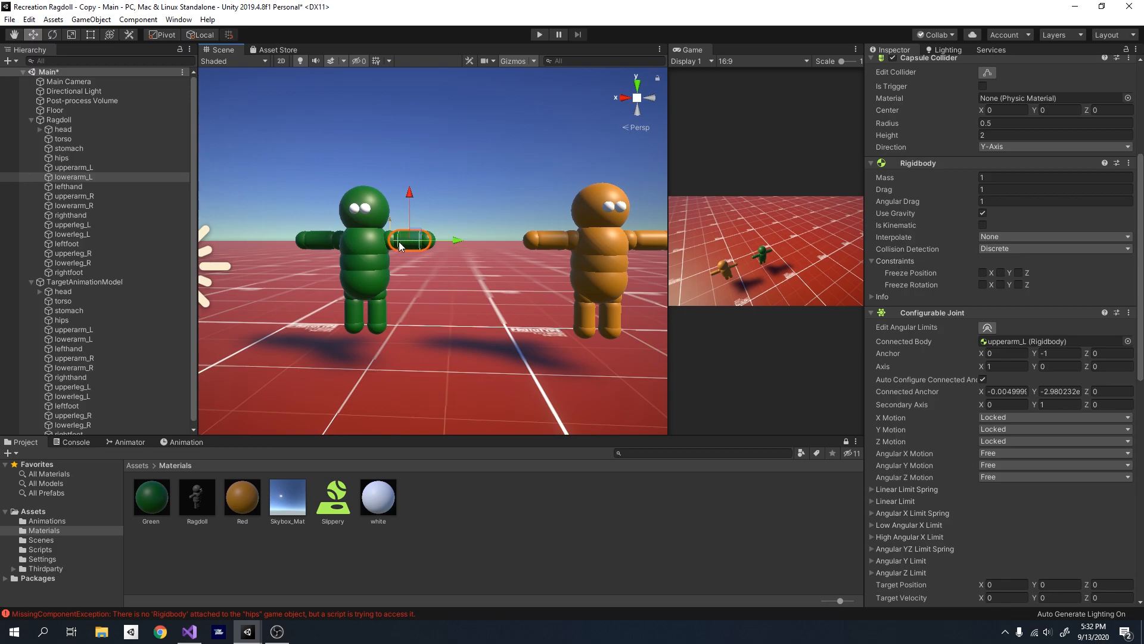
pyautogui.click(37, 129)
pyautogui.click(37, 130)
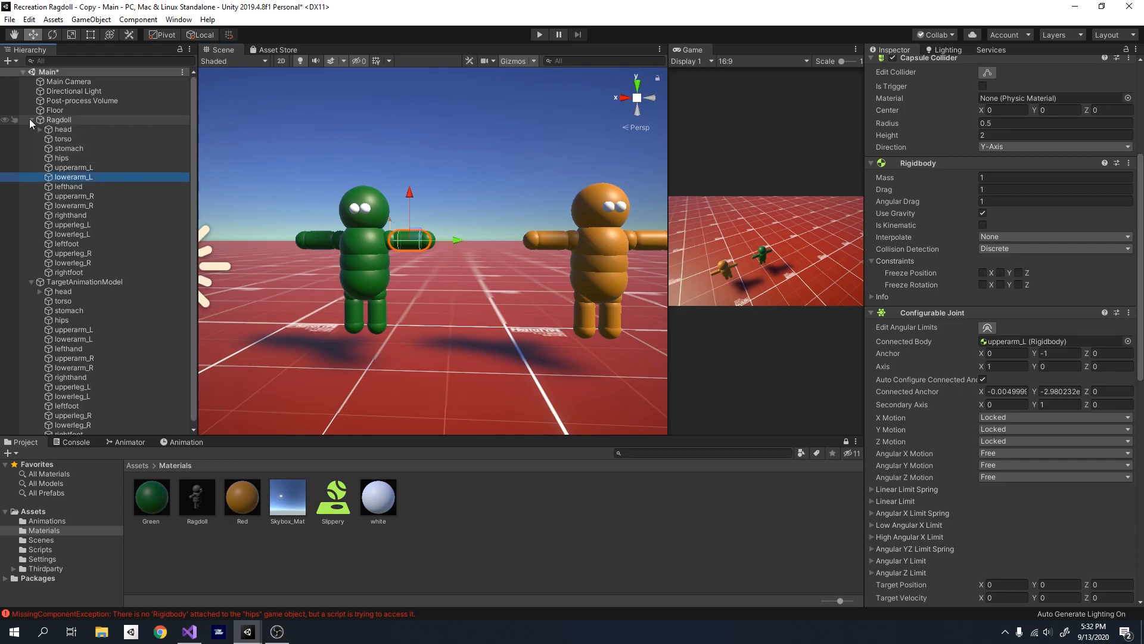
# - Review the components on TargetAnimationModel's lowerarm_R, upperarm_R and head
pyautogui.click(31, 119)
pyautogui.click(72, 214)
pyautogui.rightClick(104, 261)
pyautogui.click(48, 344)
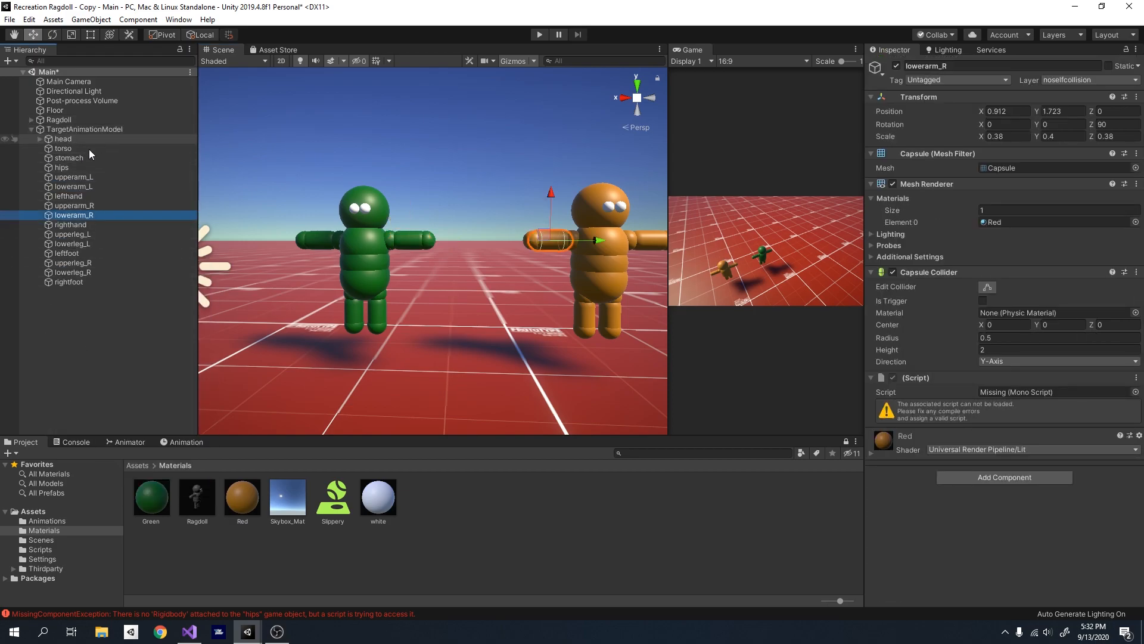
pyautogui.click(85, 205)
pyautogui.moveTo(374, 251); pyautogui.dragTo(483, 253, button='right')
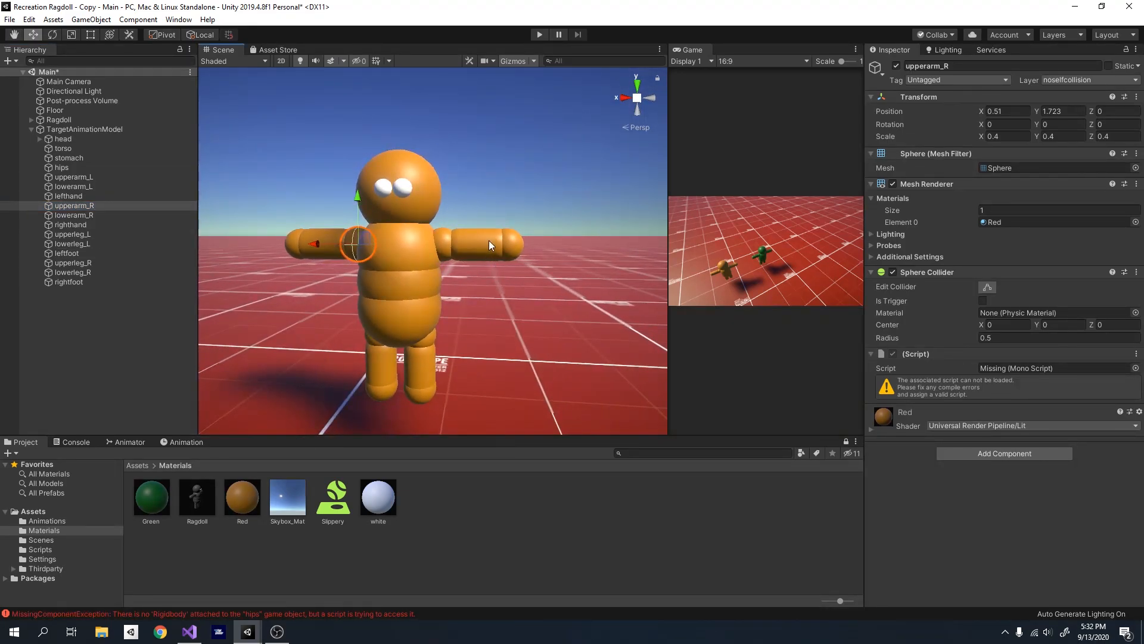
pyautogui.moveTo(441, 294); pyautogui.dragTo(314, 243, button='right')
pyautogui.press('w')
pyautogui.click(114, 139)
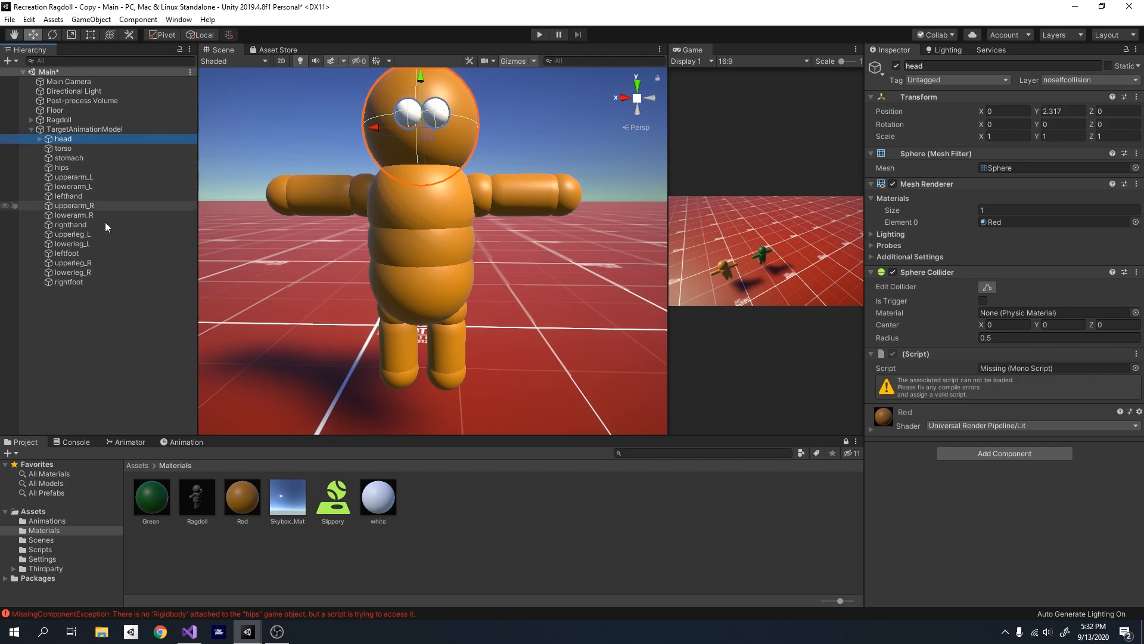
# - Inspect the Configurable Joint's connected body on the Ragdoll's torso and stomach to learn the order of the body chain
pyautogui.moveTo(438, 289)
pyautogui.mouseDown(button='right')
pyautogui.moveTo(365, 290)
pyautogui.moveTo(429, 285)
pyautogui.mouseUp(button='right')
pyautogui.press('a')
pyautogui.click(31, 120)
pyautogui.click(65, 129)
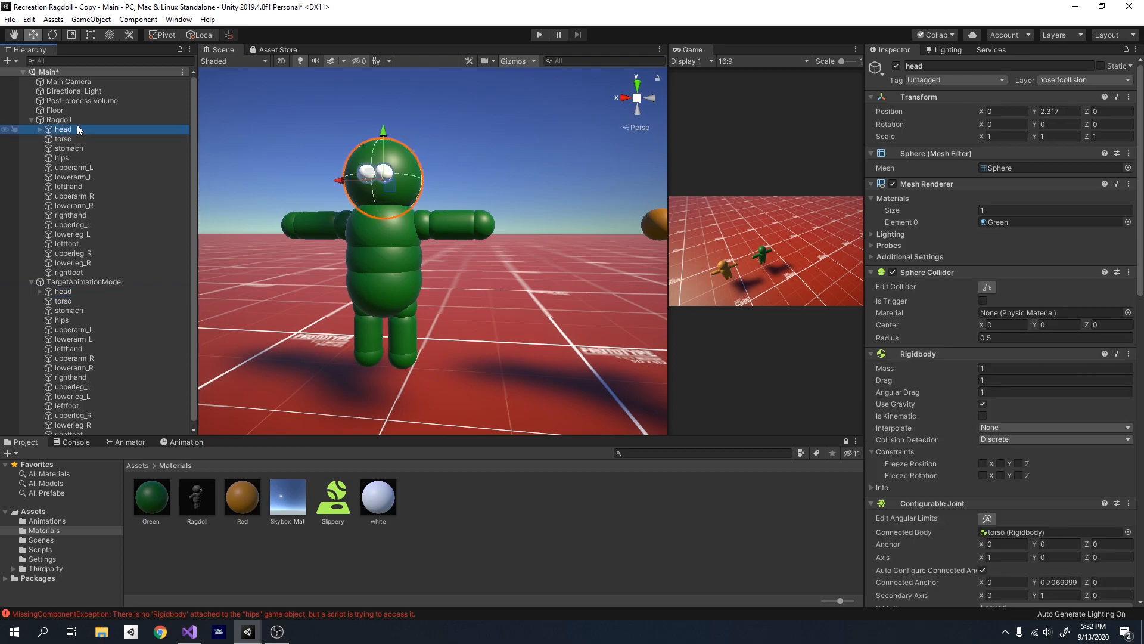
pyautogui.click(84, 138)
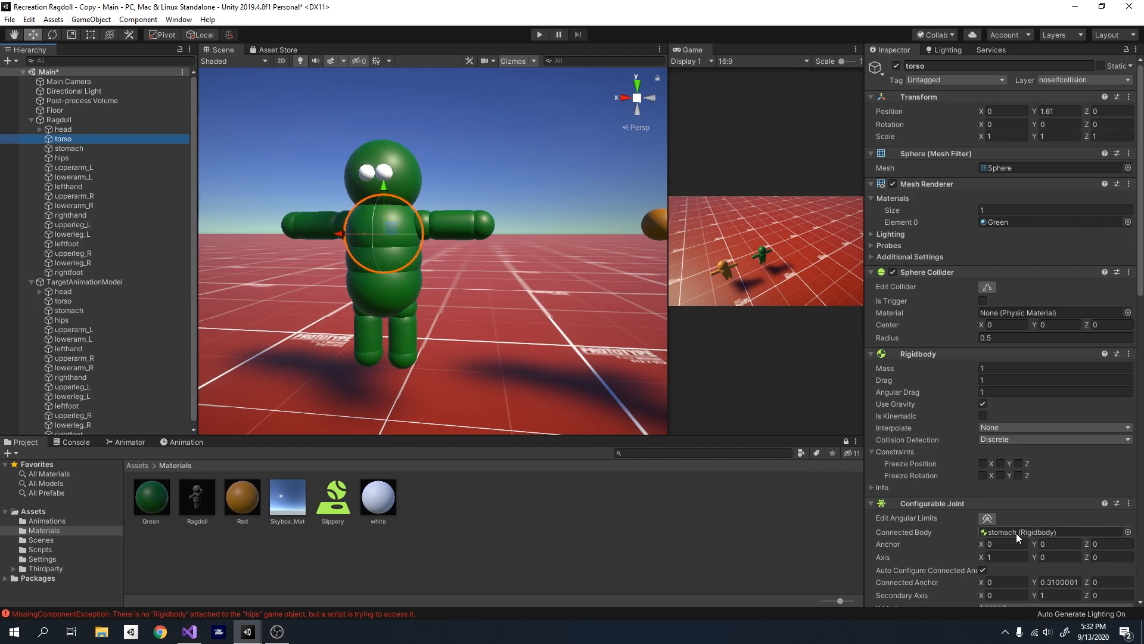
pyautogui.click(71, 148)
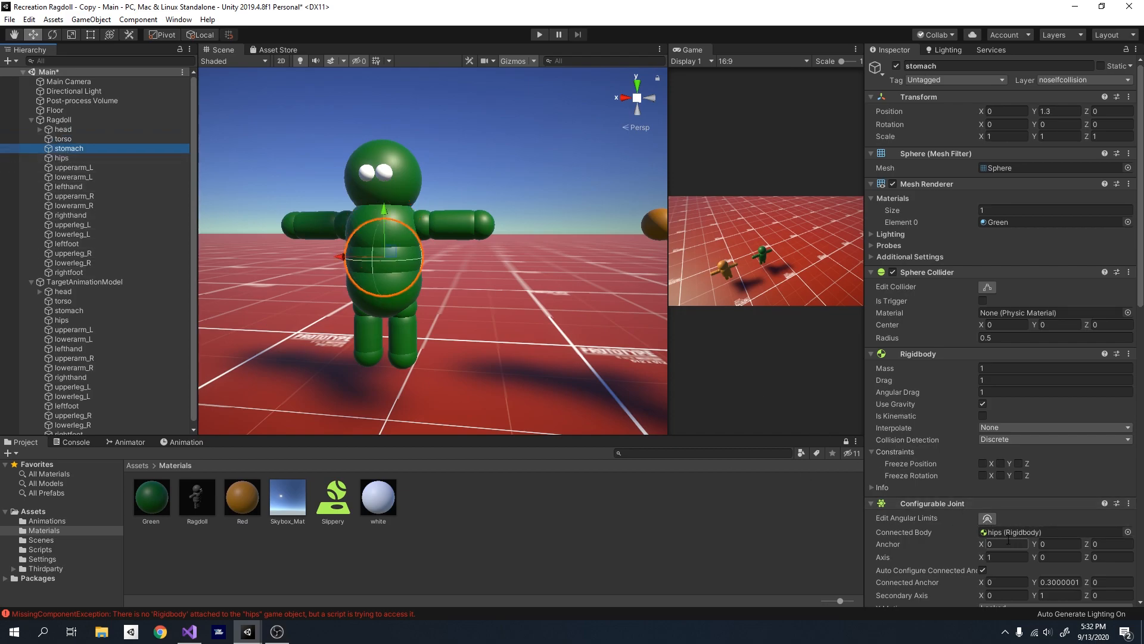
# - In TargetAnimationModel, nest head under torso, torso under stomach and stomach under hips
pyautogui.moveTo(394, 317); pyautogui.dragTo(256, 327, button='right')
pyautogui.click(113, 280)
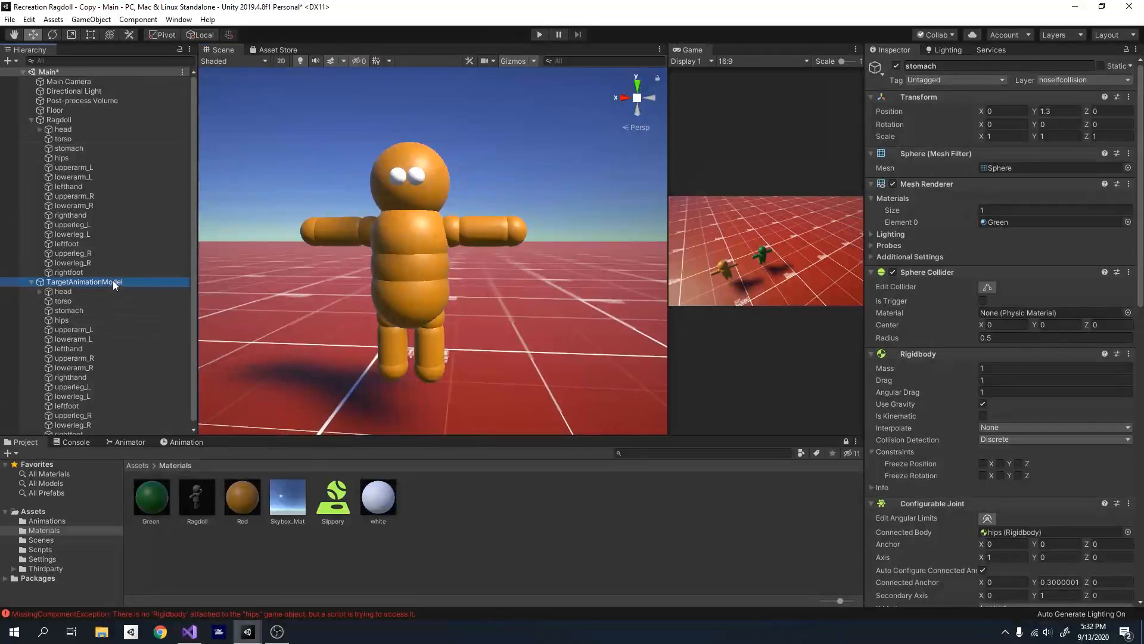
pyautogui.click(83, 287)
pyautogui.moveTo(85, 287)
pyautogui.mouseDown()
pyautogui.moveTo(73, 306)
pyautogui.moveTo(71, 290)
pyautogui.moveTo(64, 320)
pyautogui.moveTo(70, 290)
pyautogui.mouseUp()
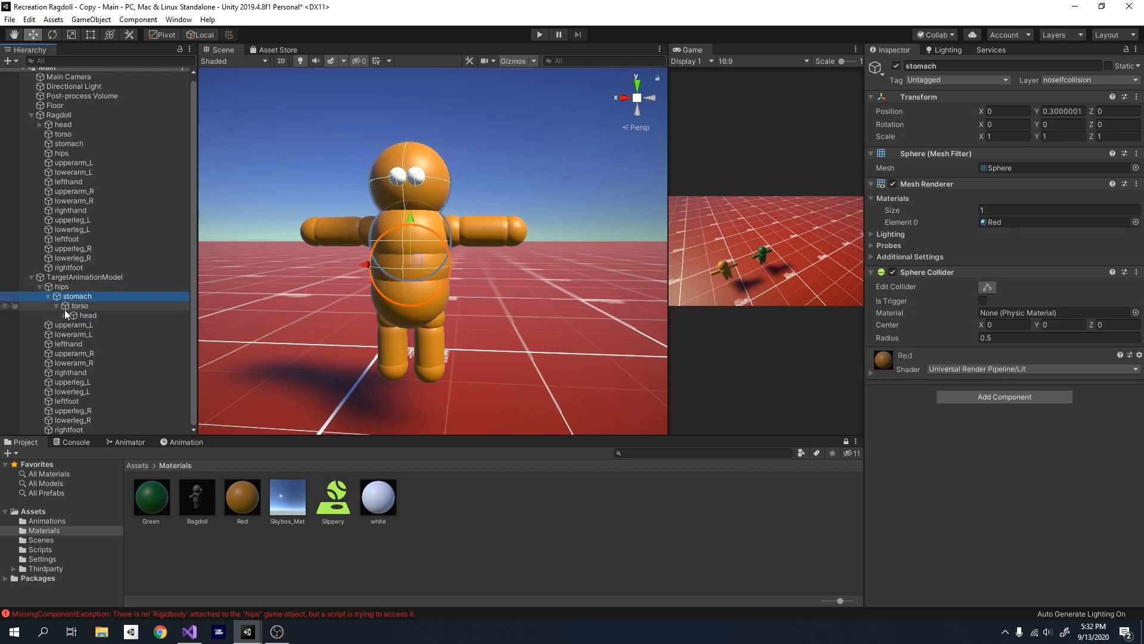
pyautogui.click(48, 296)
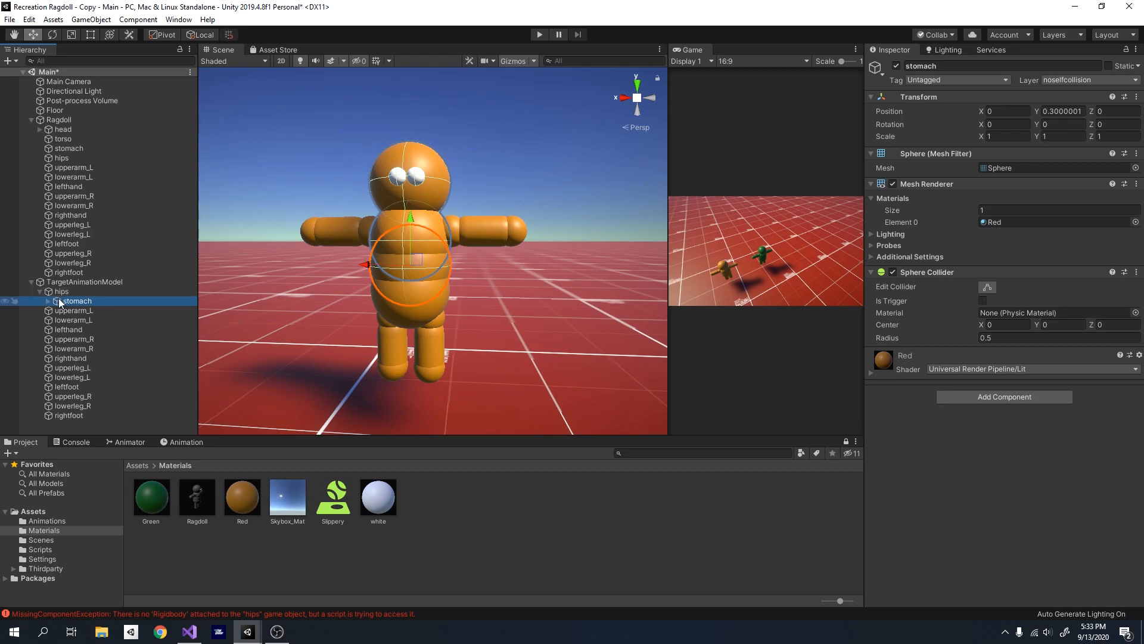
# - Rotate TargetAnimationModel's stomach to test the new parenting and undo the rotation
pyautogui.keyDown('alt'); pyautogui.moveTo(485, 338); pyautogui.dragTo(239, 325); pyautogui.keyUp('alt')
pyautogui.click(52, 34)
pyautogui.moveTo(369, 248); pyautogui.dragTo(298, 227)
pyautogui.hotkey('ctrl', 'z')
pyautogui.keyDown('alt'); pyautogui.moveTo(268, 251); pyautogui.dragTo(291, 297); pyautogui.keyUp('alt')
# - Parent upperarm_L and upperarm_R to TargetAnimationModel's torso, nesting each lower arm under its upper arm and each hand under its lower arm
pyautogui.click(82, 302)
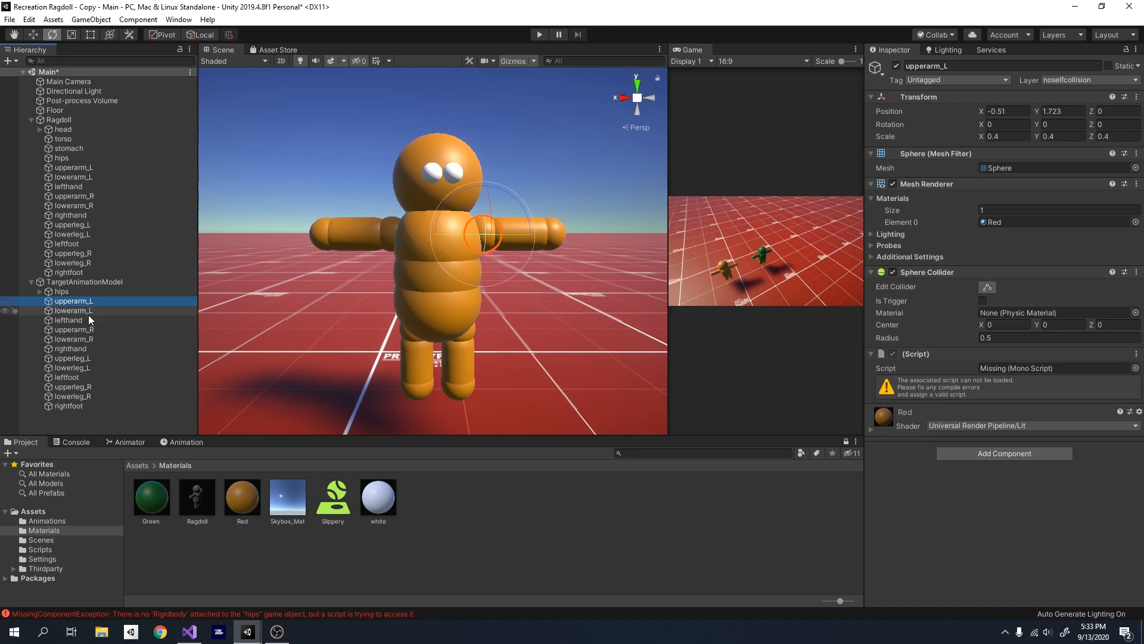
pyautogui.click(40, 292)
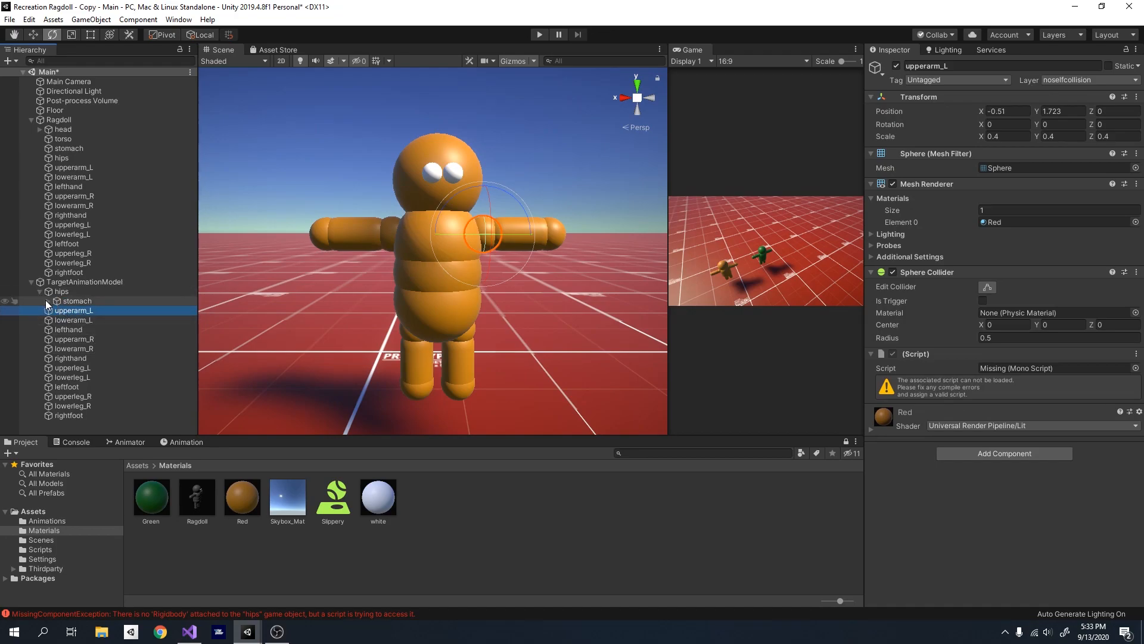
pyautogui.click(47, 301)
pyautogui.moveTo(72, 319)
pyautogui.mouseDown()
pyautogui.moveTo(57, 312)
pyautogui.moveTo(89, 315)
pyautogui.mouseUp()
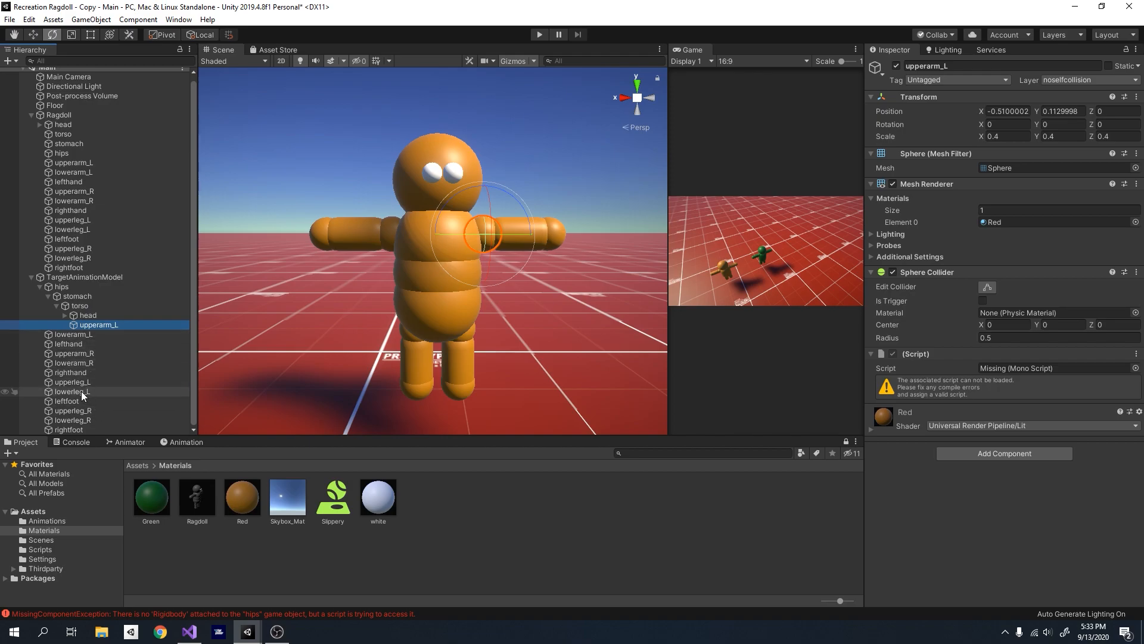
pyautogui.moveTo(84, 354); pyautogui.dragTo(108, 325)
pyautogui.moveTo(89, 363); pyautogui.dragTo(119, 344)
pyautogui.moveTo(93, 363); pyautogui.dragTo(108, 335)
pyautogui.moveTo(90, 373); pyautogui.dragTo(108, 364)
# - Parent upperleg_L and upperleg_R to hips, nest lowerleg_L with leftfoot under upperleg_L, and place lowerleg_R and rightfoot under upperleg_R
pyautogui.moveTo(83, 382); pyautogui.dragTo(76, 288)
pyautogui.moveTo(82, 411)
pyautogui.mouseDown()
pyautogui.moveTo(84, 383)
pyautogui.moveTo(83, 401)
pyautogui.mouseUp()
pyautogui.moveTo(82, 417); pyautogui.dragTo(88, 392)
pyautogui.moveTo(85, 429); pyautogui.dragTo(96, 415)
# - Test TargetAnimationModel's arm hierarchy by rotating upperarm_L and undo the rotation
pyautogui.click(131, 353)
pyautogui.rightClick(143, 345)
pyautogui.click(102, 296)
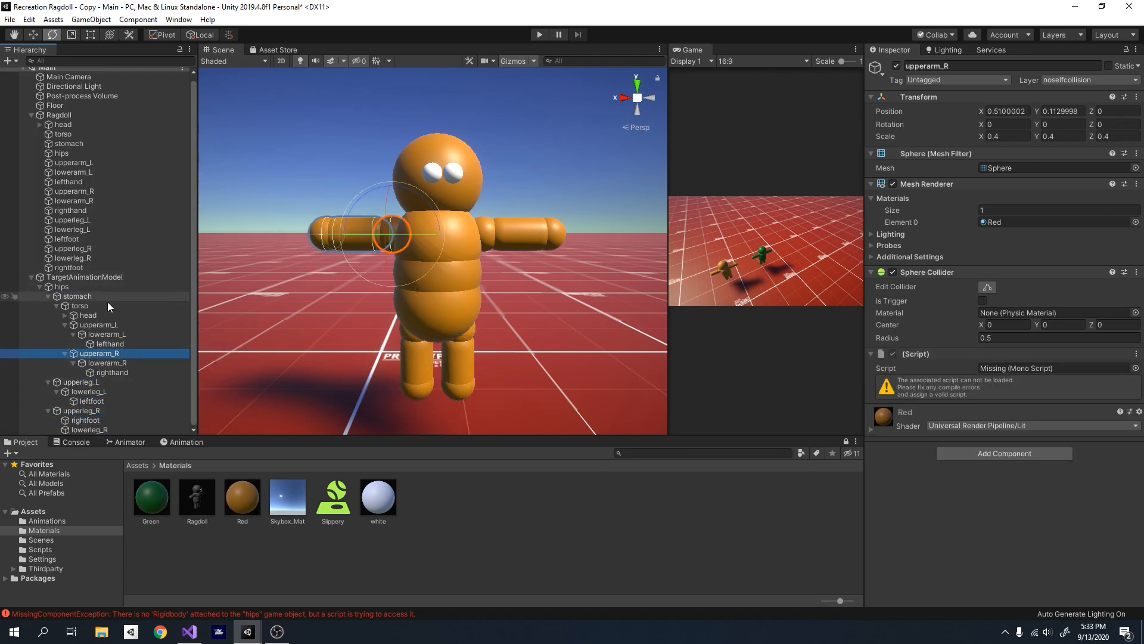
pyautogui.click(85, 278)
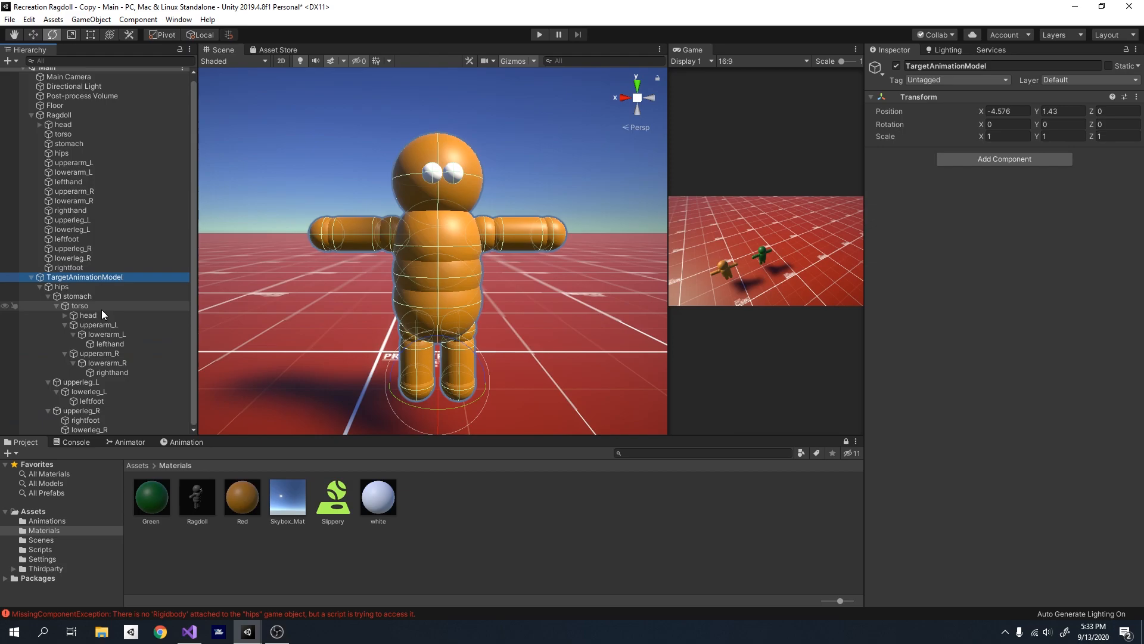
pyautogui.moveTo(496, 256); pyautogui.dragTo(521, 241, button='right')
pyautogui.click(445, 245)
pyautogui.moveTo(470, 226)
pyautogui.mouseDown()
pyautogui.moveTo(513, 331)
pyautogui.moveTo(492, 212)
pyautogui.moveTo(389, 159)
pyautogui.moveTo(515, 366)
pyautogui.moveTo(464, 142)
pyautogui.moveTo(498, 285)
pyautogui.moveTo(477, 210)
pyautogui.mouseUp()
pyautogui.hotkey('ctrl', 'z')
# - Compare TargetAnimationModel's nested body parts with the flat body parts and physics components of the original Ragdoll
pyautogui.moveTo(520, 303); pyautogui.dragTo(506, 273, button='right')
pyautogui.moveTo(406, 404); pyautogui.dragTo(445, 383, button='right')
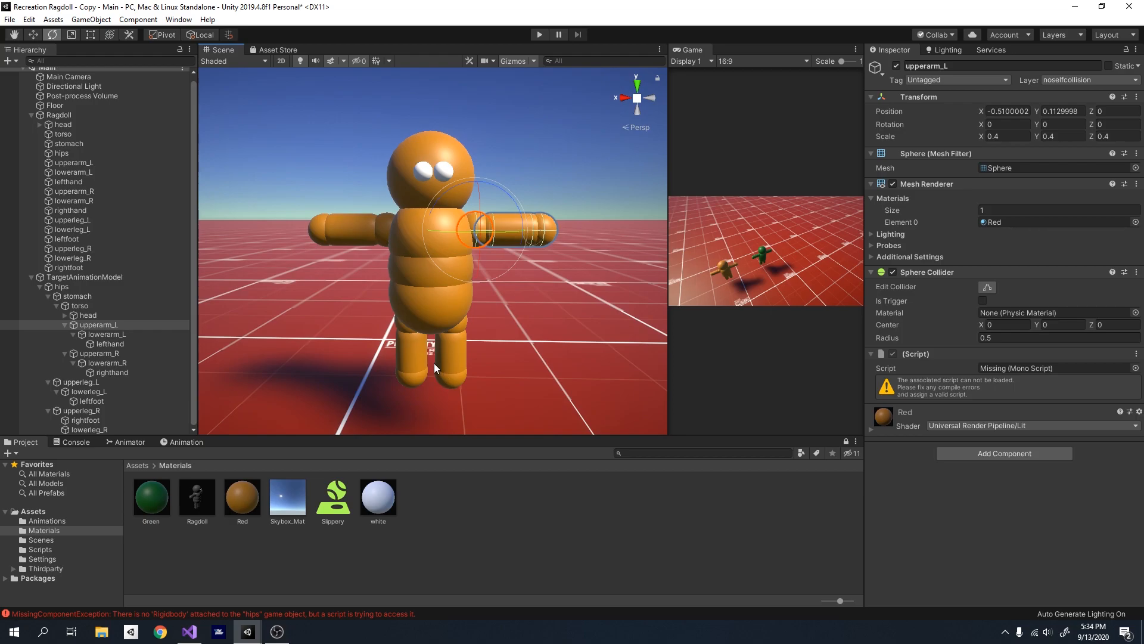
pyautogui.moveTo(427, 345); pyautogui.dragTo(476, 309, button='right')
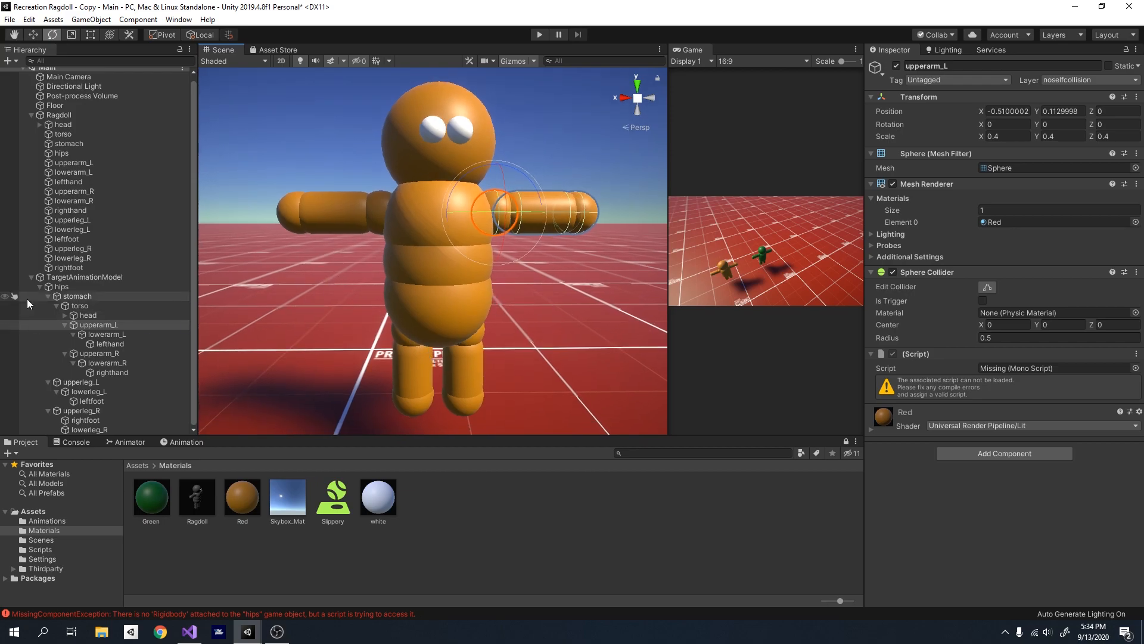
pyautogui.click(87, 289)
pyautogui.keyDown('shift'); pyautogui.click(88, 426); pyautogui.keyUp('shift')
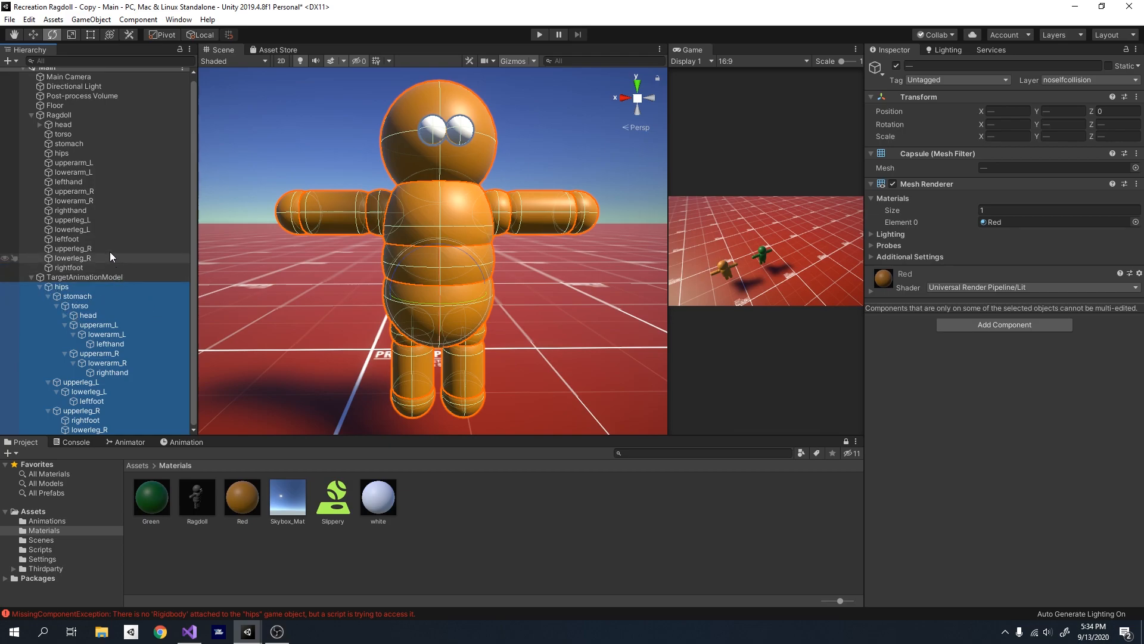
pyautogui.click(63, 116)
pyautogui.press('f')
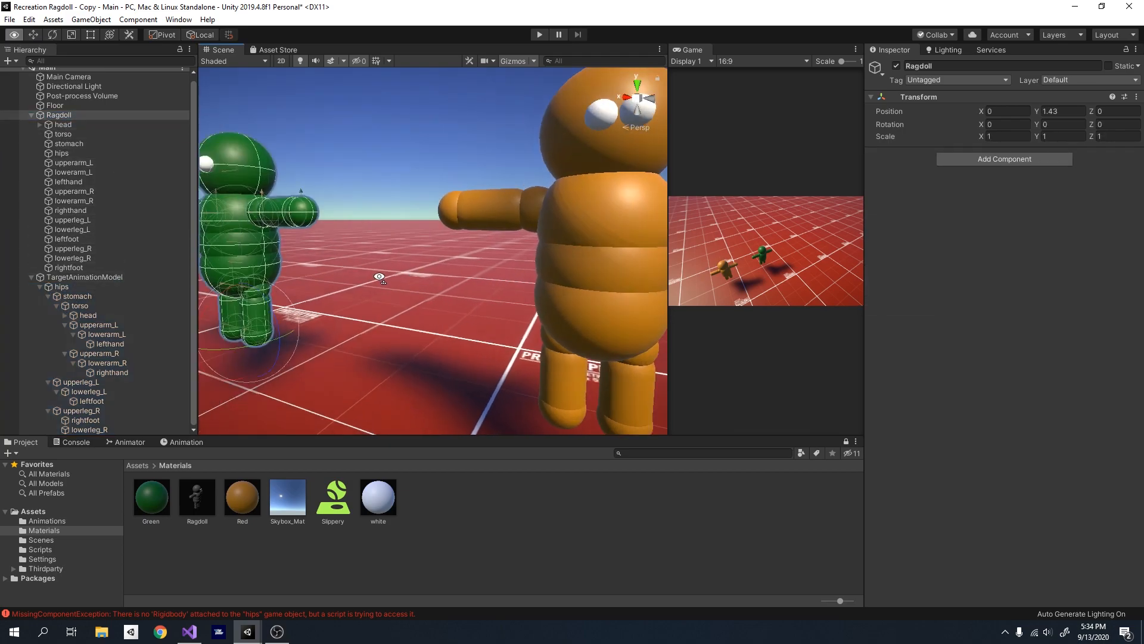
pyautogui.click(55, 124)
pyautogui.keyDown('shift'); pyautogui.click(88, 268); pyautogui.keyUp('shift')
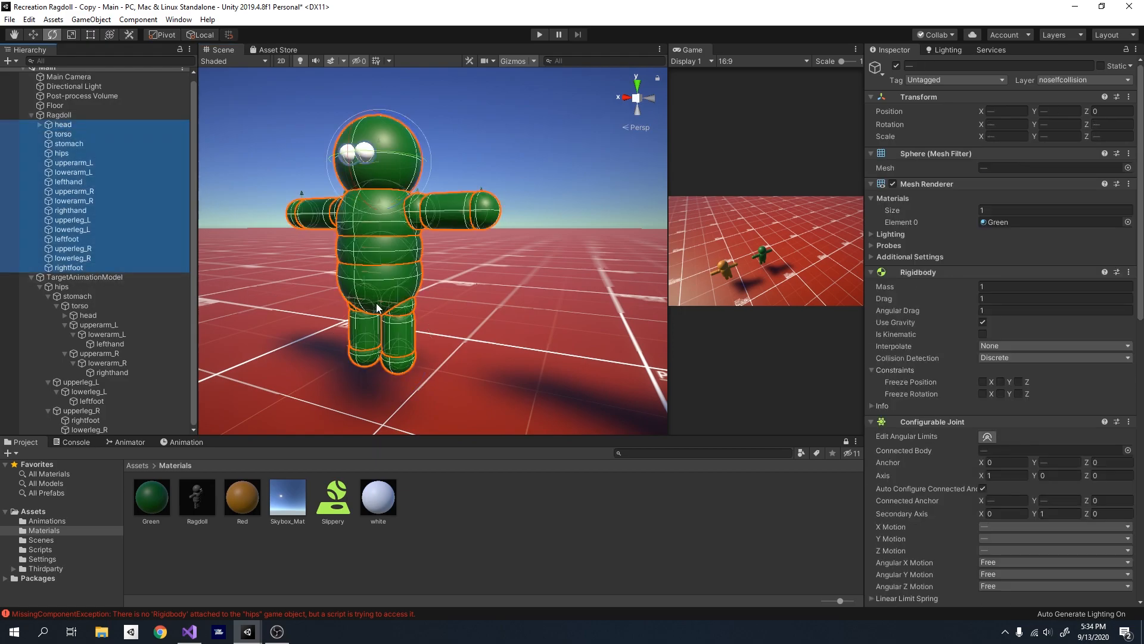
pyautogui.scroll(-5, 910, 462)
pyautogui.scroll(5, 910, 462)
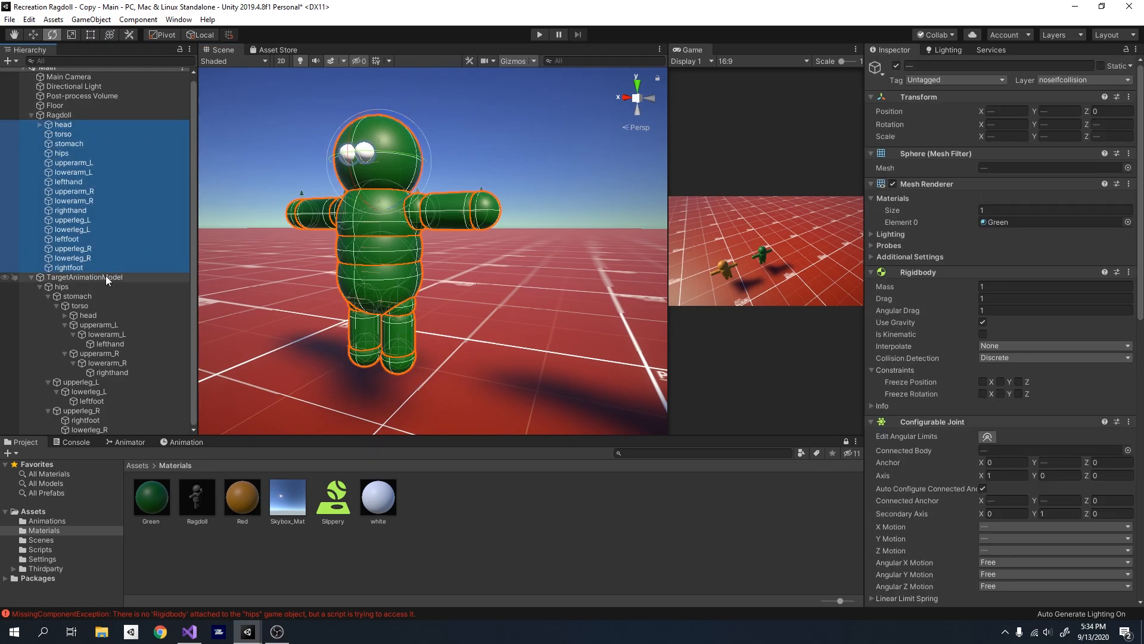
pyautogui.click(105, 276)
pyautogui.press('f')
pyautogui.moveTo(596, 279)
pyautogui.keyDown('alt'); pyautogui.mouseDown()
pyautogui.moveTo(611, 330)
pyautogui.moveTo(582, 280)
pyautogui.mouseUp(); pyautogui.keyUp('alt')
pyautogui.moveTo(583, 279); pyautogui.dragTo(595, 271, button='right')
pyautogui.press('w')
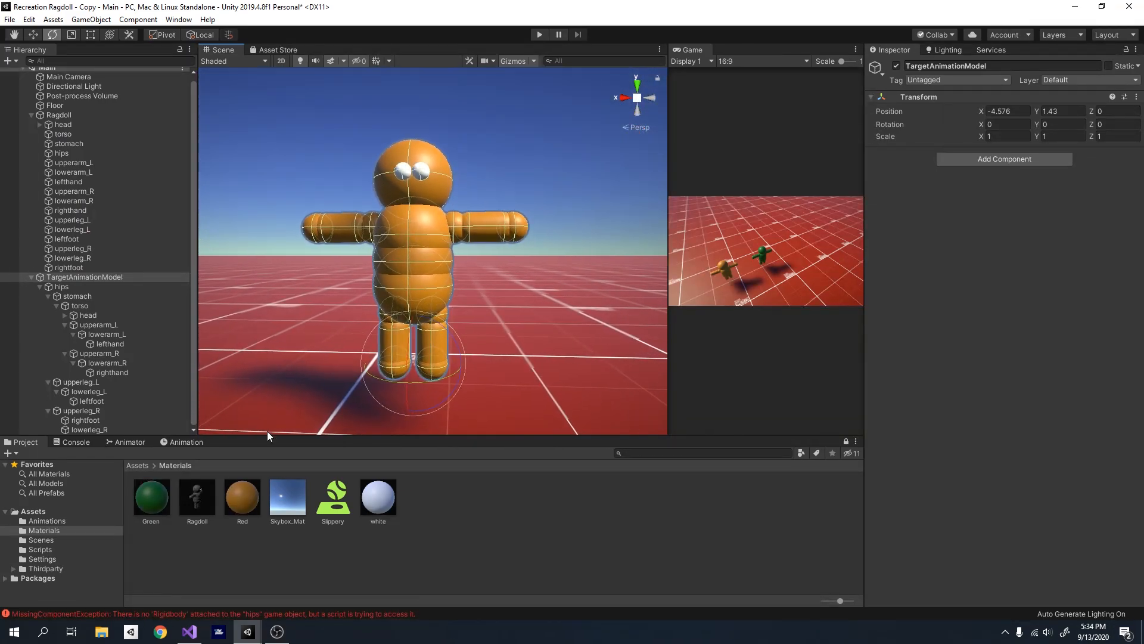
# - Open the project's Animations folder and examine the ModelAnimator controller and the Walk clip
pyautogui.click(136, 466)
pyautogui.click(102, 277)
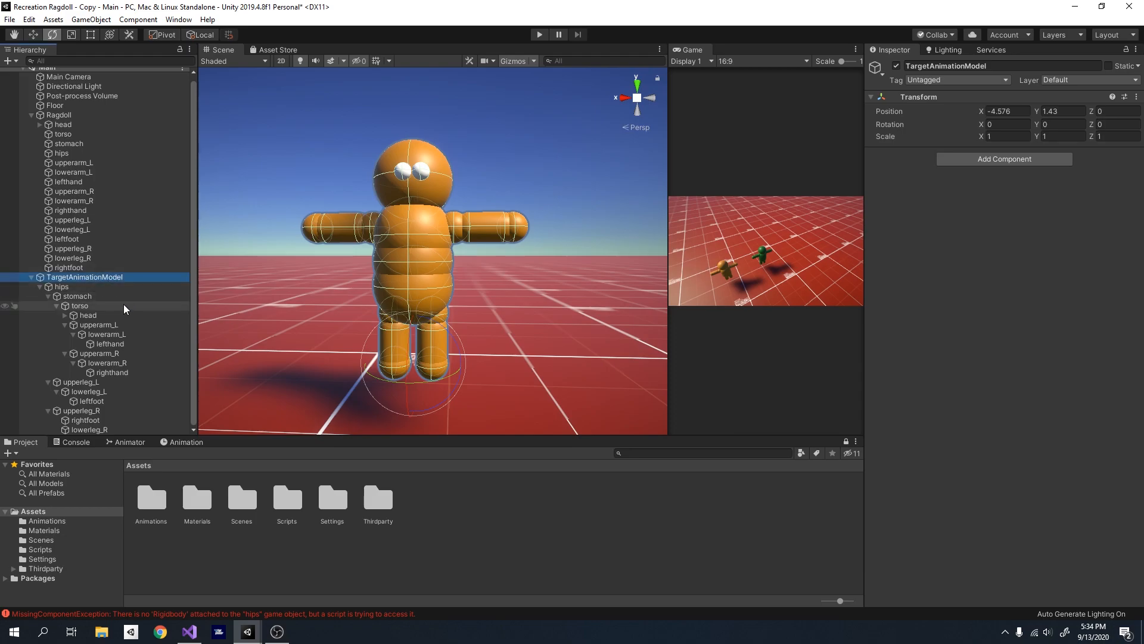
pyautogui.doubleClick(156, 500)
pyautogui.click(157, 504)
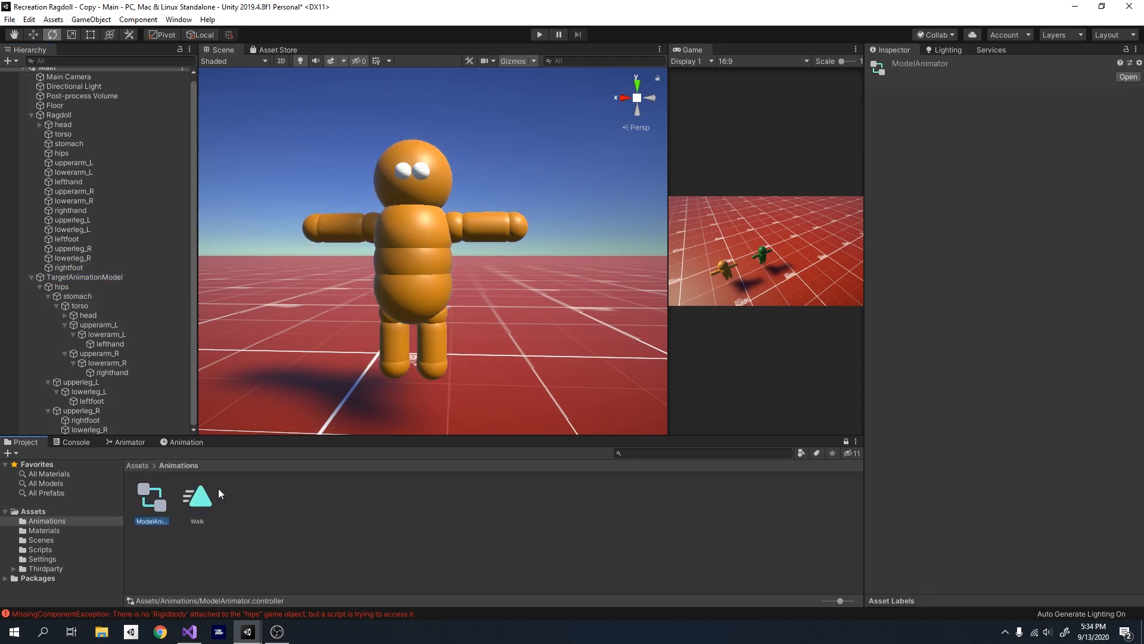
pyautogui.click(198, 513)
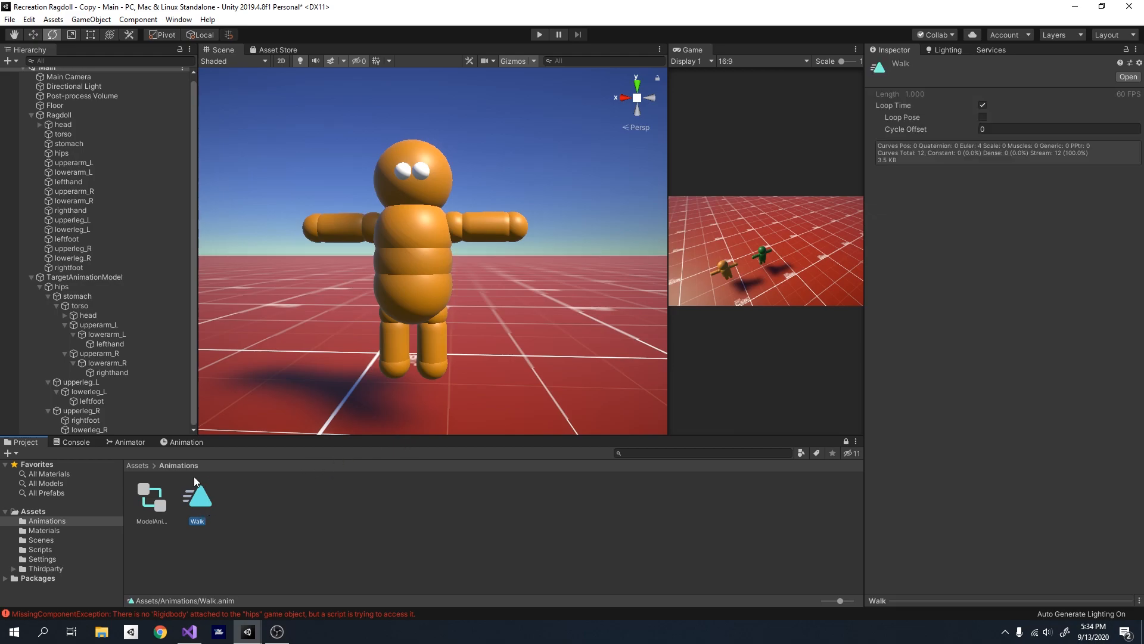
# - Add an Animator component to TargetAnimationModel and assign ModelAnimator as its controller
pyautogui.click(113, 277)
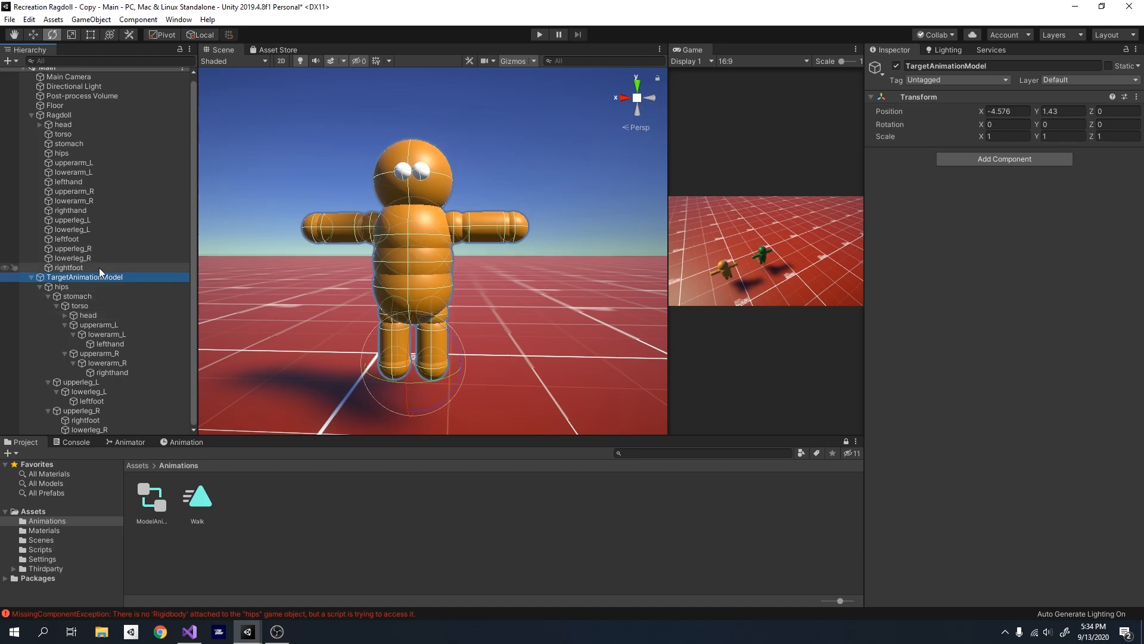
pyautogui.click(983, 159)
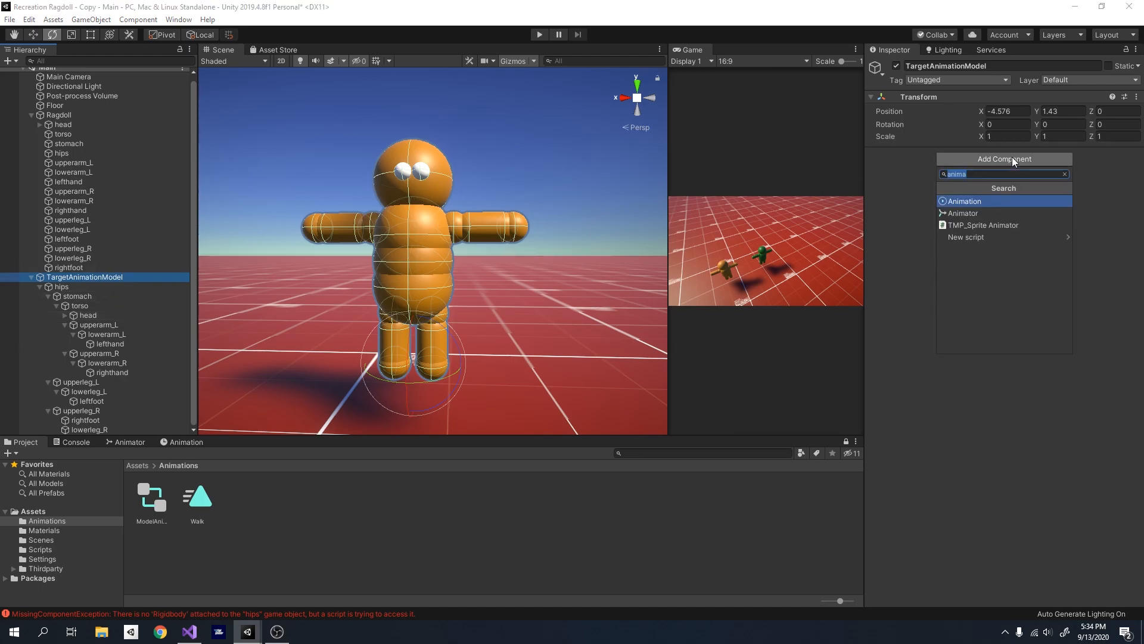
pyautogui.press('Down')
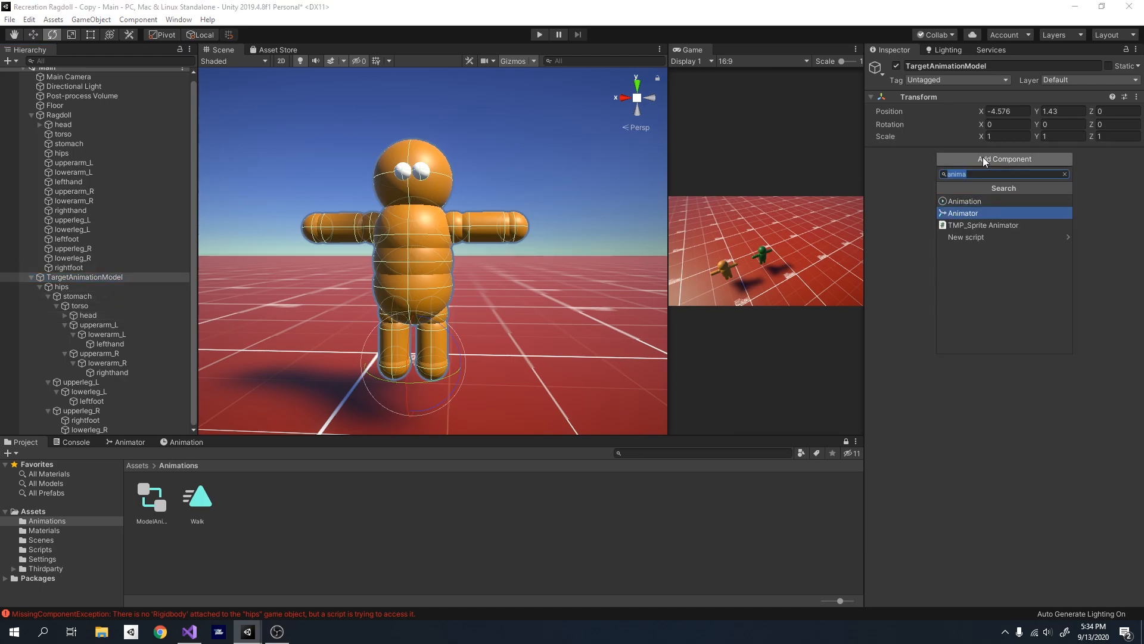
pyautogui.press('Return')
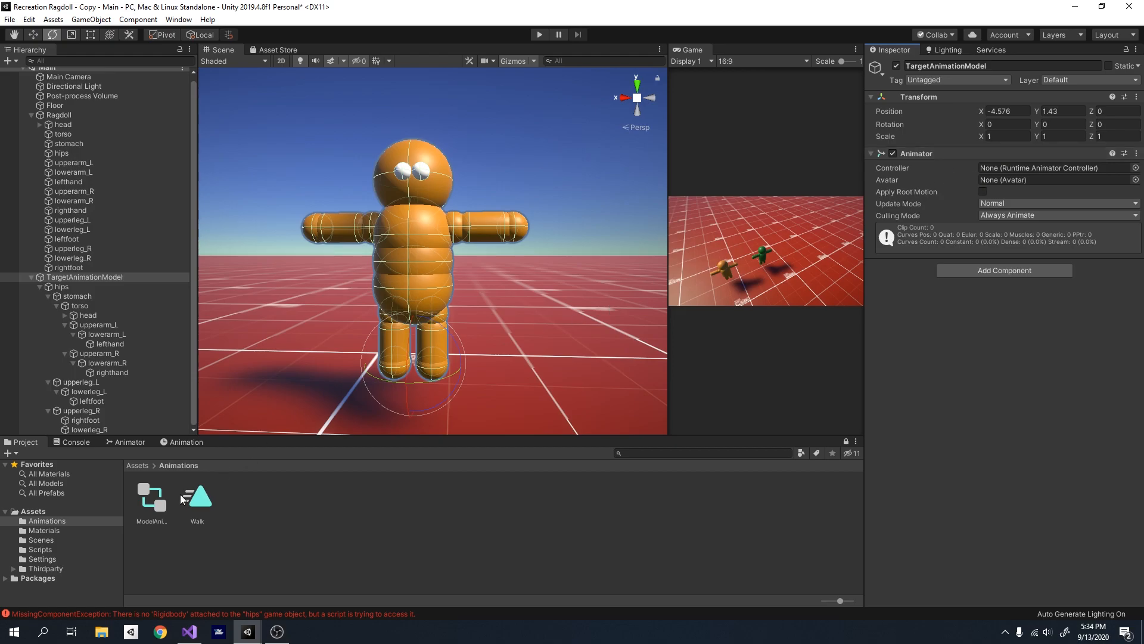
pyautogui.moveTo(151, 500); pyautogui.dragTo(1005, 167)
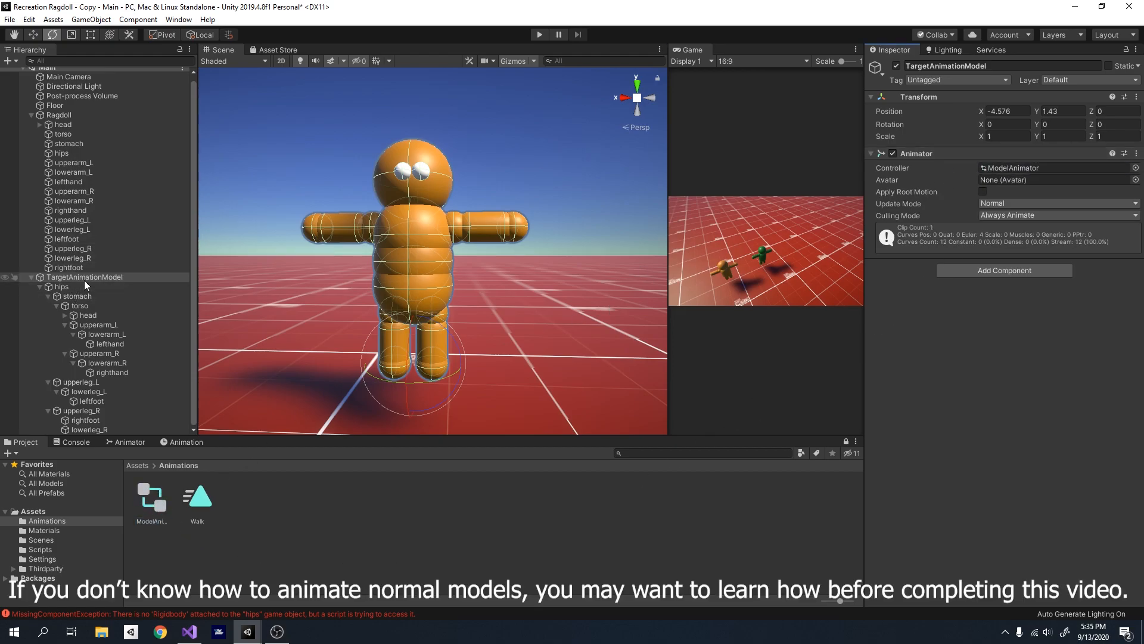
# - In ModelAnimator's state graph, rearrange the nodes so Entry sits above Walk, and select the Walk state
pyautogui.click(130, 442)
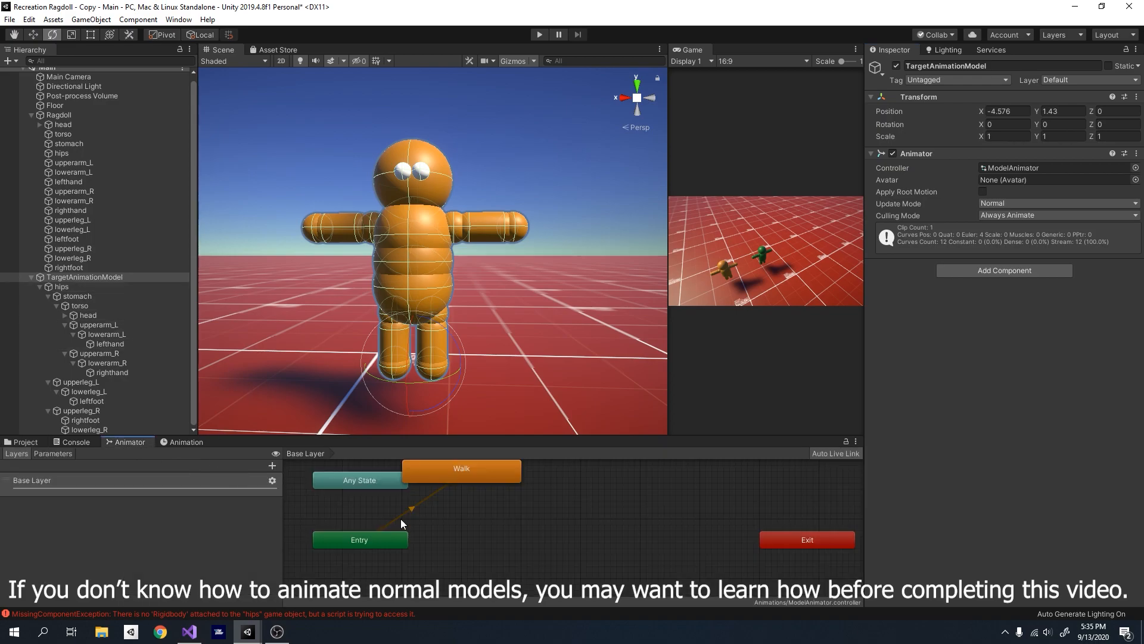
pyautogui.click(462, 473)
pyautogui.moveTo(471, 477); pyautogui.dragTo(458, 575)
pyautogui.moveTo(364, 539); pyautogui.dragTo(535, 484)
pyautogui.click(472, 568)
pyautogui.moveTo(472, 567); pyautogui.dragTo(451, 536)
pyautogui.click(507, 482)
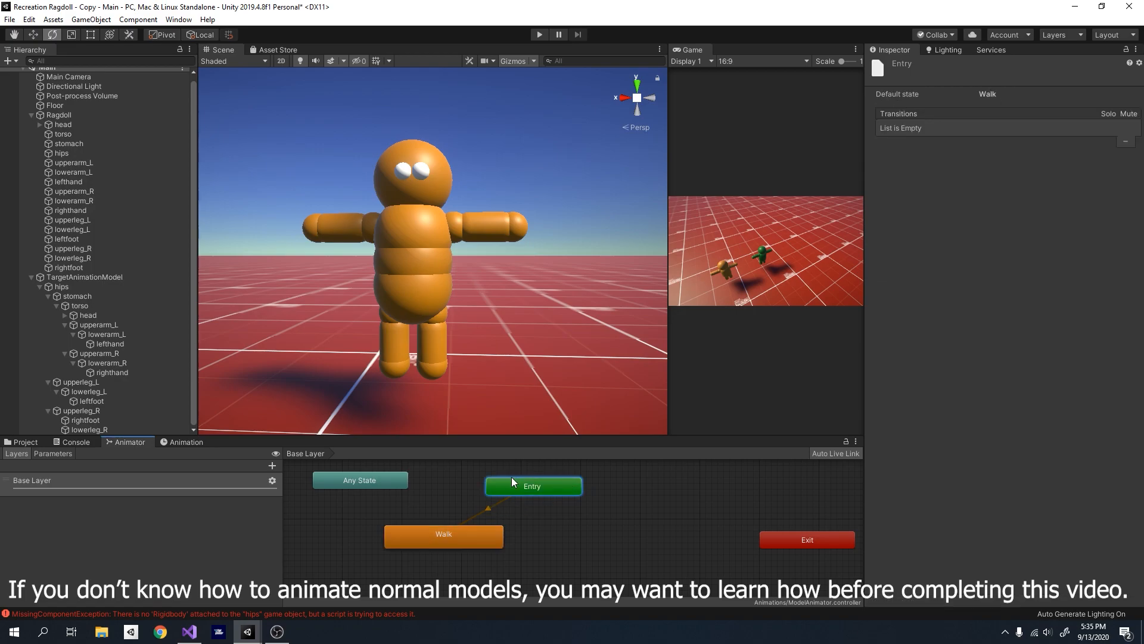
pyautogui.click(61, 441)
pyautogui.click(29, 443)
pyautogui.click(128, 443)
pyautogui.moveTo(399, 523); pyautogui.dragTo(470, 475)
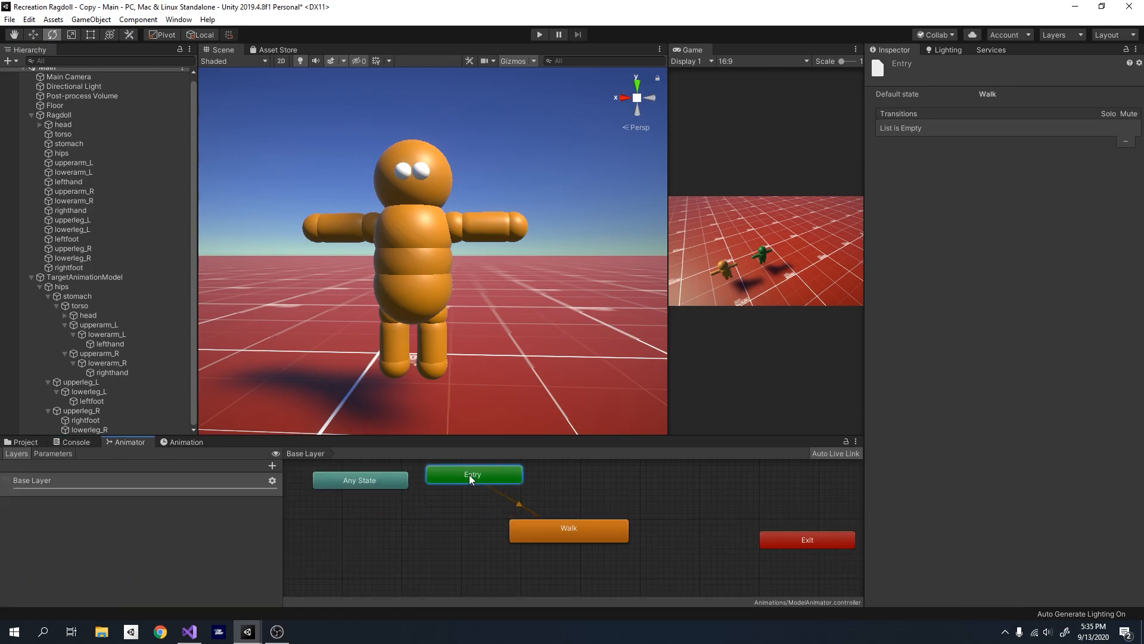
pyautogui.click(533, 539)
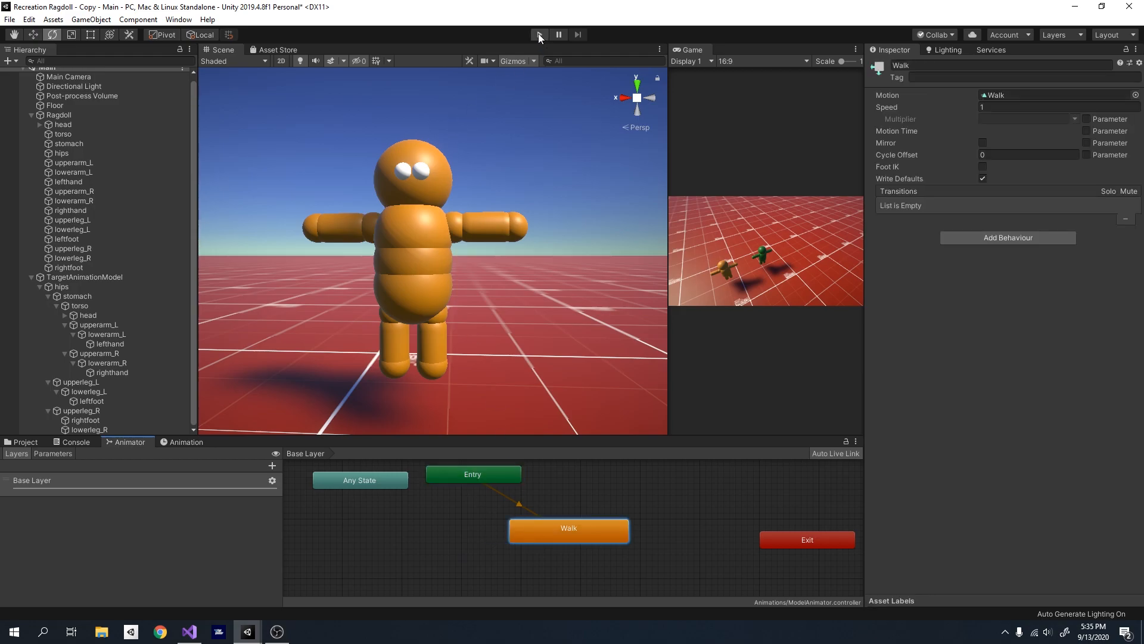
# - Run the scene and compare TargetAnimationModel playing the Walk animation with the physics Ragdoll
pyautogui.click(539, 34)
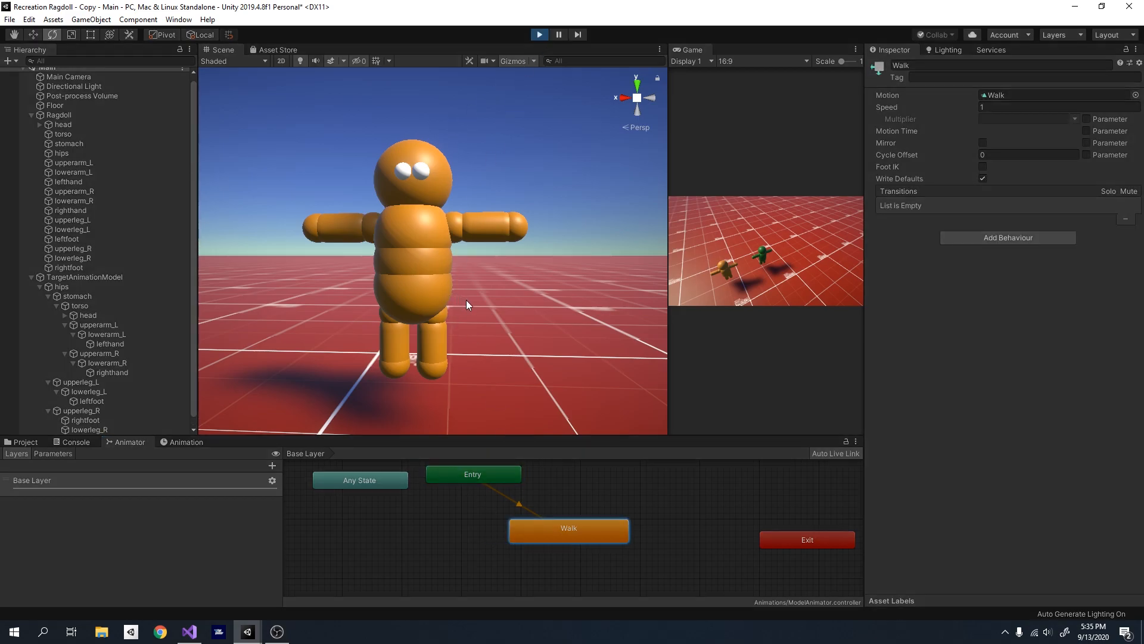
pyautogui.keyDown('alt'); pyautogui.moveTo(464, 326); pyautogui.dragTo(395, 342); pyautogui.keyUp('alt')
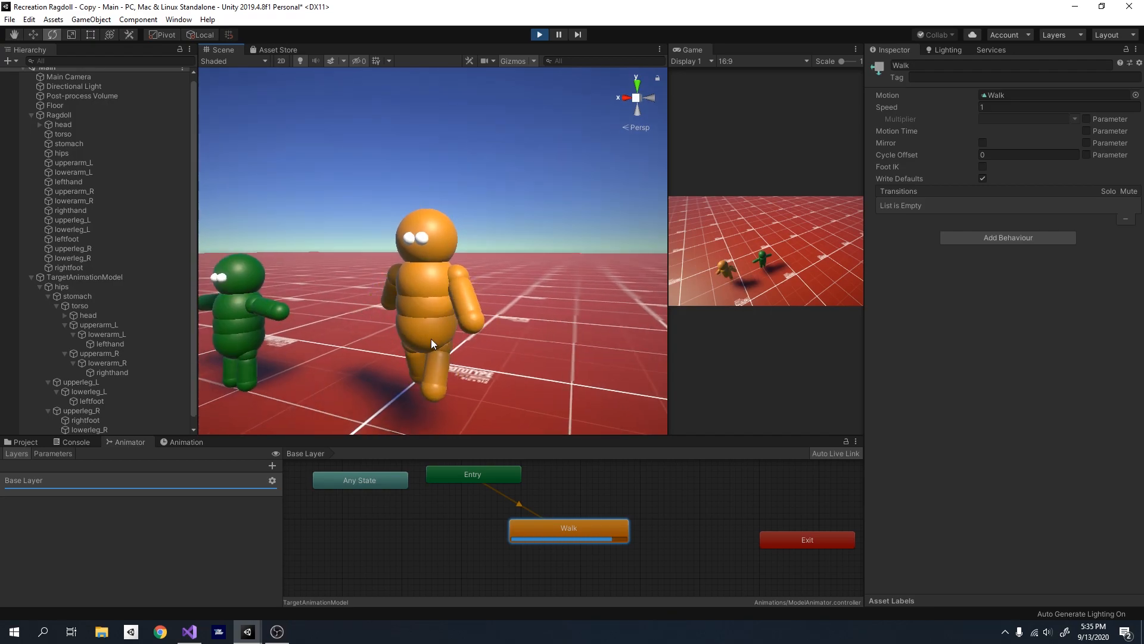
pyautogui.keyDown('alt'); pyautogui.moveTo(477, 310); pyautogui.dragTo(523, 323); pyautogui.keyUp('alt')
pyautogui.moveTo(523, 324); pyautogui.dragTo(466, 313, button='right')
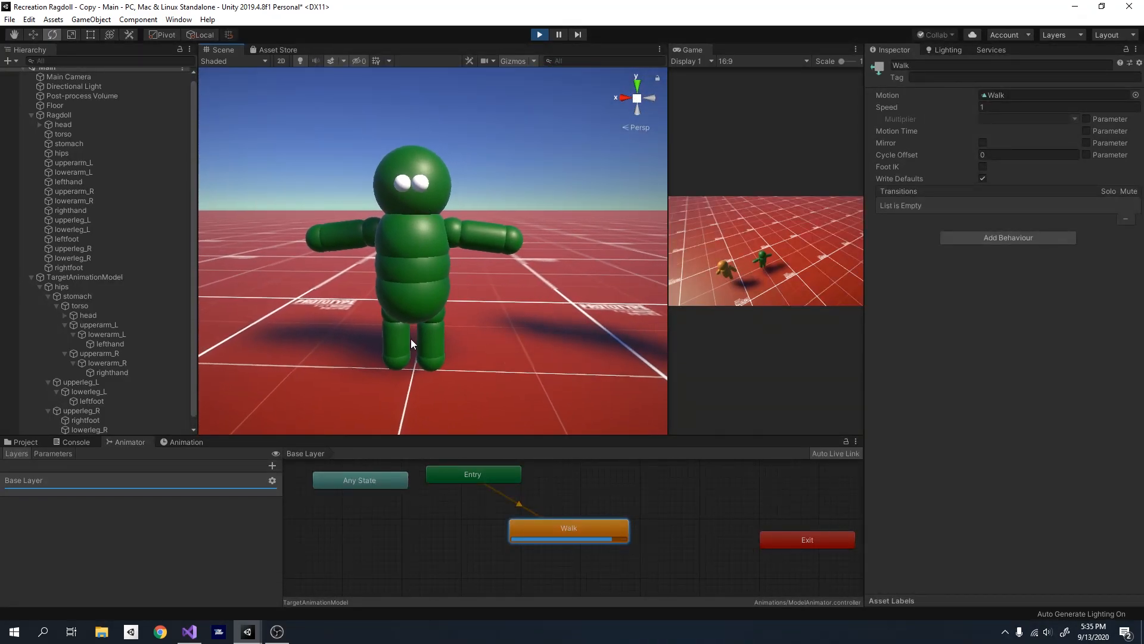
pyautogui.keyDown('alt'); pyautogui.moveTo(420, 281); pyautogui.dragTo(518, 349); pyautogui.keyUp('alt')
pyautogui.press('d')
pyautogui.moveTo(518, 348); pyautogui.dragTo(426, 316, button='right')
pyautogui.press('w')
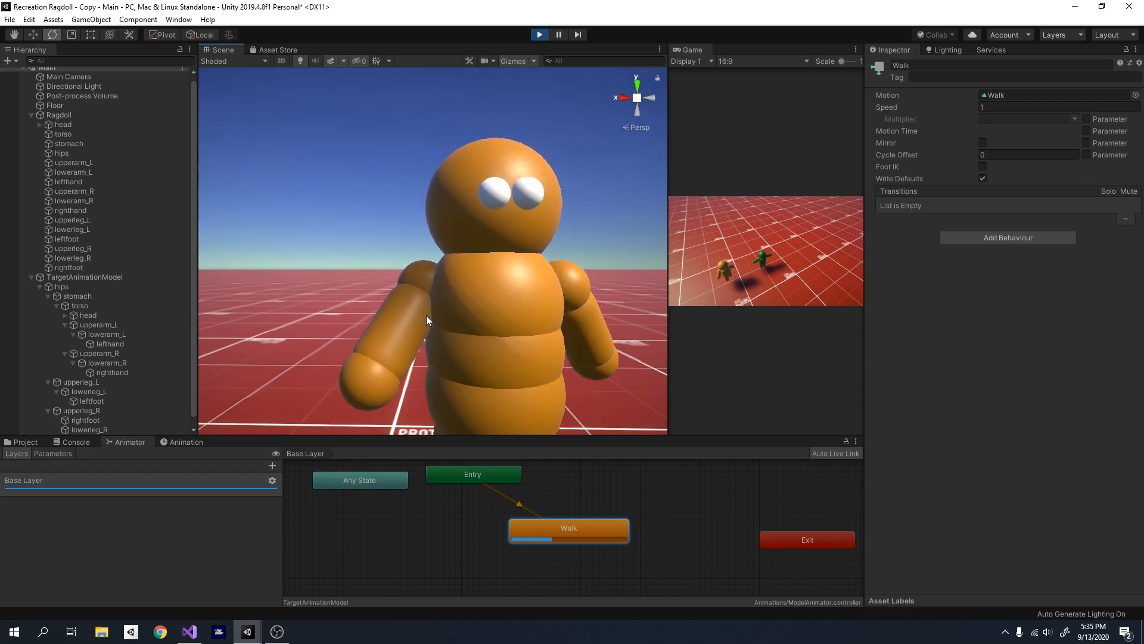
# - Examine TargetAnimationModel's animated arms up close, stop play mode and view both models side by side
pyautogui.click(420, 271)
pyautogui.keyDown('alt'); pyautogui.moveTo(577, 279); pyautogui.dragTo(467, 311); pyautogui.keyUp('alt')
pyautogui.moveTo(467, 311); pyautogui.dragTo(462, 255, button='right')
pyautogui.click(541, 36)
pyautogui.press('f')
pyautogui.press('e')
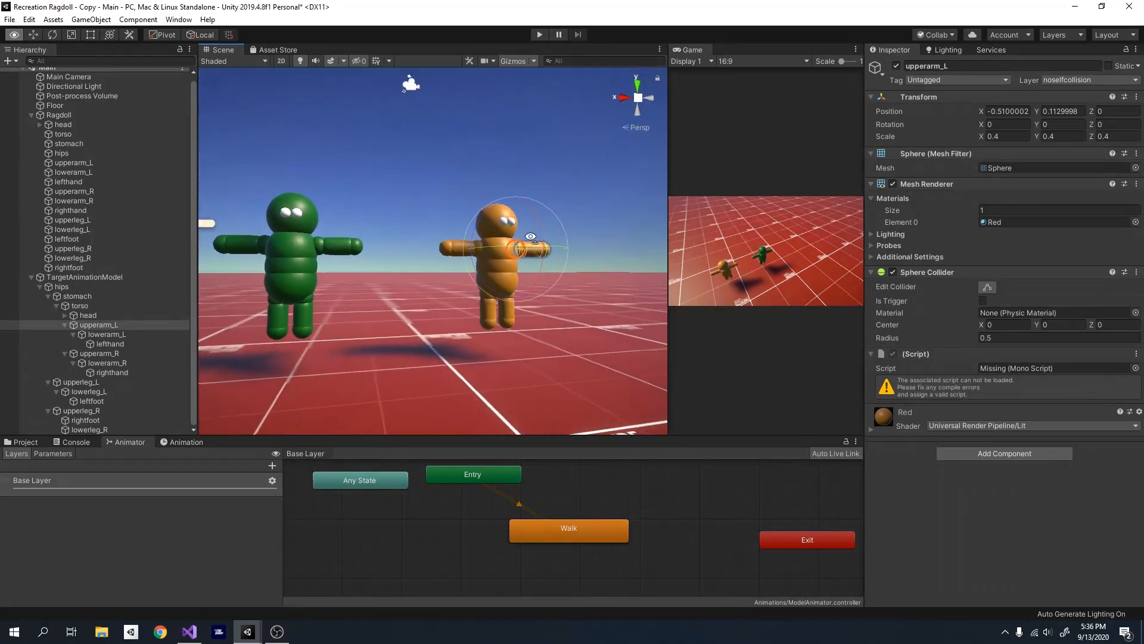
# - Examine TargetAnimationModel's upper and lower arm parts on both sides up close
pyautogui.click(525, 182)
pyautogui.moveTo(538, 255); pyautogui.dragTo(436, 286, button='right')
pyautogui.moveTo(435, 317); pyautogui.dragTo(452, 311, button='right')
pyautogui.press('a')
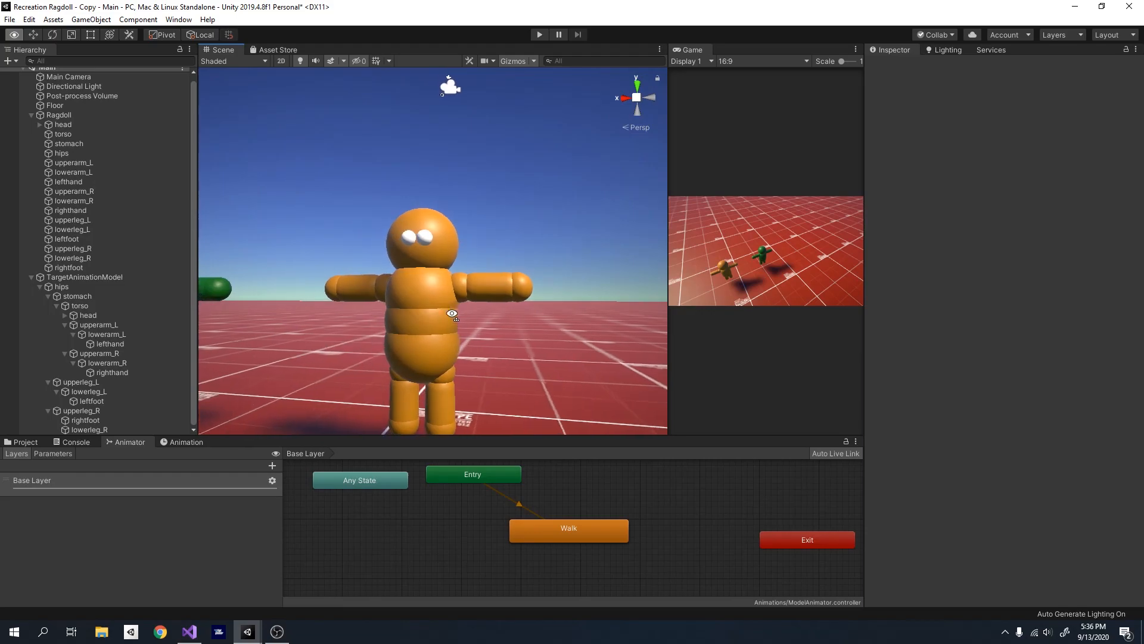
pyautogui.click(492, 285)
pyautogui.click(375, 292)
pyautogui.click(485, 289)
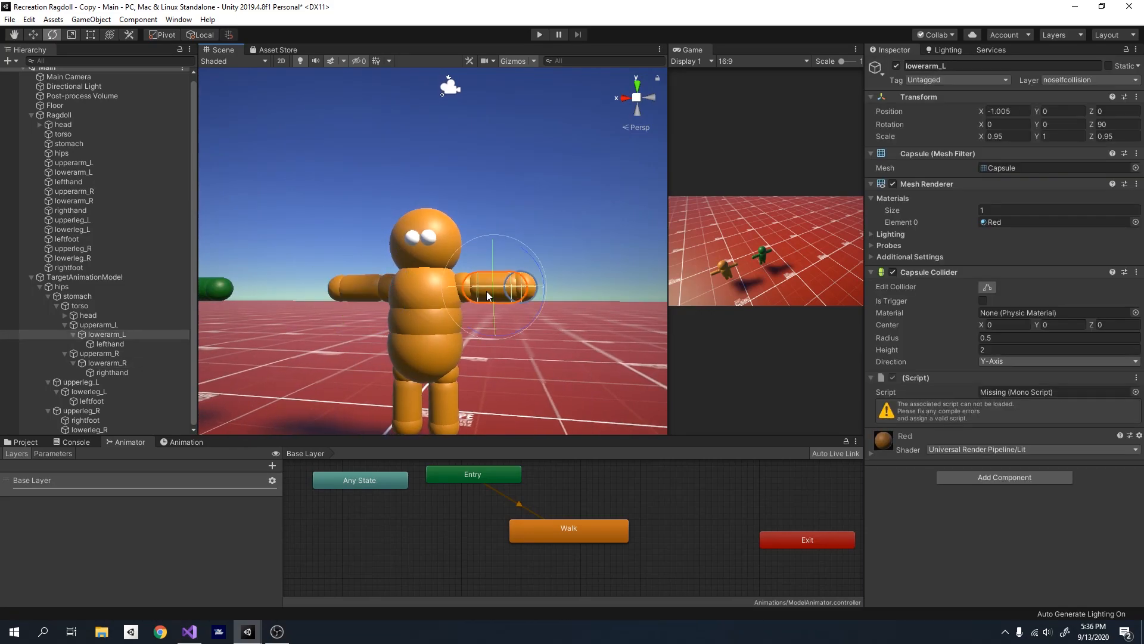
pyautogui.click(350, 286)
pyautogui.click(488, 281)
pyautogui.click(480, 192)
pyautogui.click(502, 284)
pyautogui.click(460, 274)
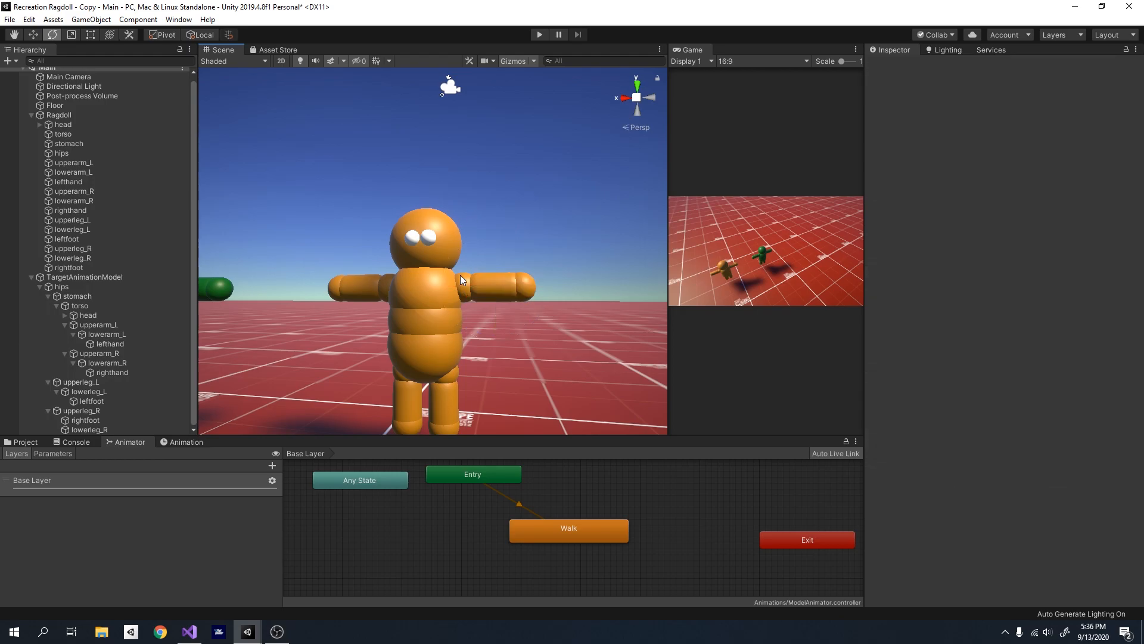
# - Try rotating TargetAnimationModel's upperarm_L about its Z axis, and undo the rotation
pyautogui.moveTo(485, 255); pyautogui.dragTo(463, 331, button='right')
pyautogui.moveTo(476, 259); pyautogui.dragTo(478, 299)
pyautogui.hotkey('ctrl', 'z')
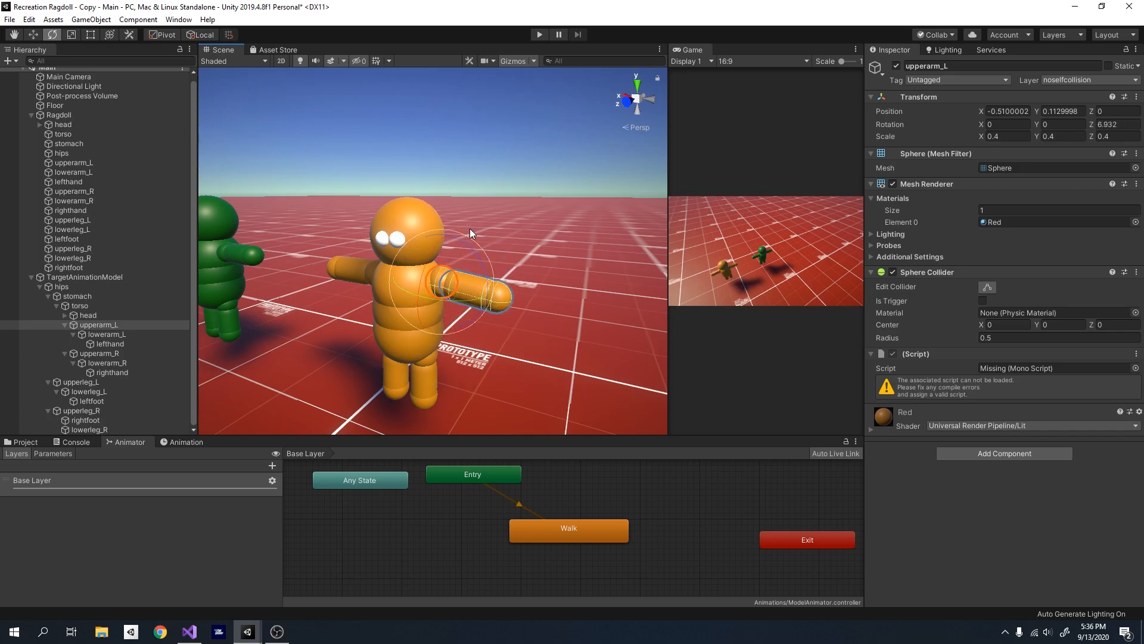
pyautogui.moveTo(470, 228); pyautogui.dragTo(566, 168, button='right')
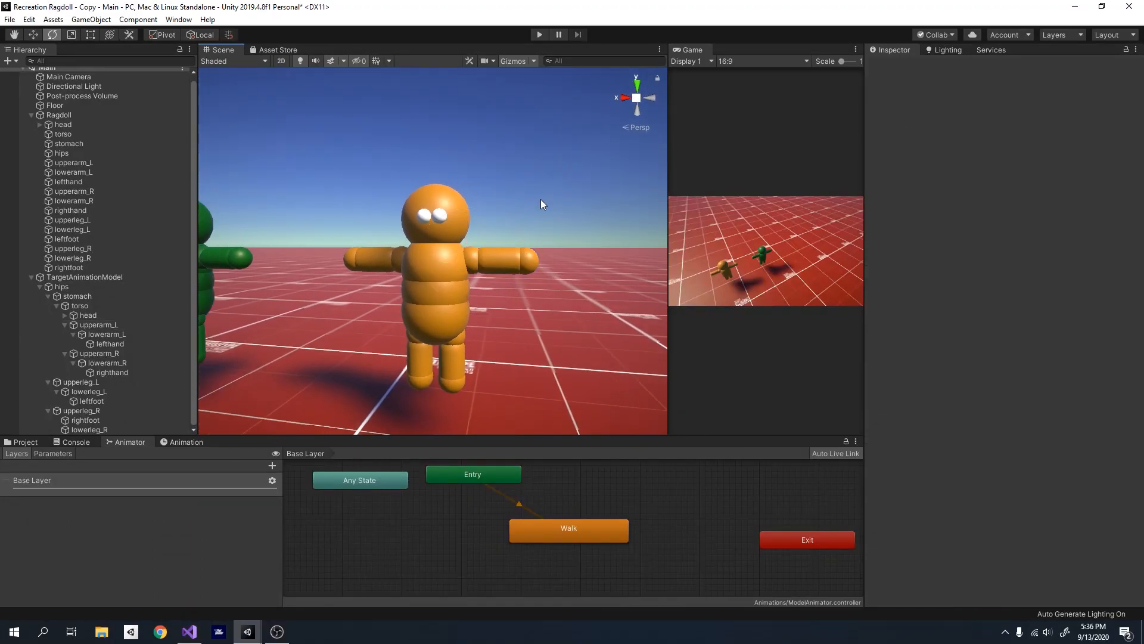
# - Inspect upperarm_R and the upper legs of TargetAnimationModel, and clear the selection
pyautogui.scroll(5, 506, 227)
pyautogui.click(356, 277)
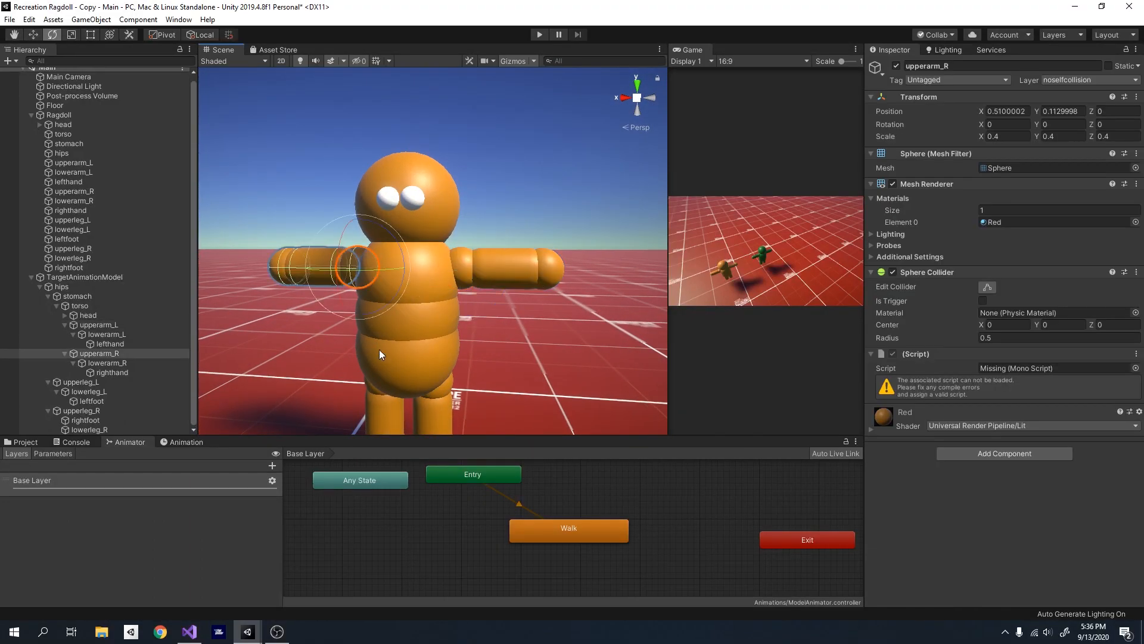
pyautogui.click(369, 392)
pyautogui.click(446, 386)
pyautogui.click(523, 181)
# - Add a new script component named CopyMotion to all of Ragdoll's body parts, from head to rightfoot
pyautogui.moveTo(522, 181); pyautogui.dragTo(507, 239, button='right')
pyautogui.press('a')
pyautogui.press('w')
pyautogui.press('s')
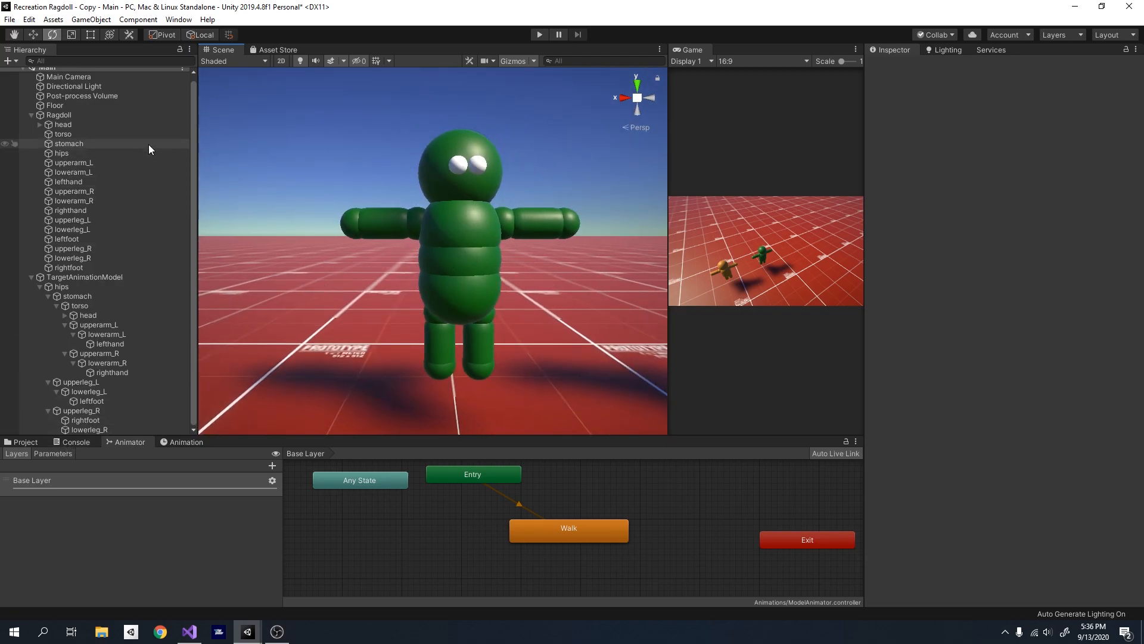
pyautogui.click(84, 124)
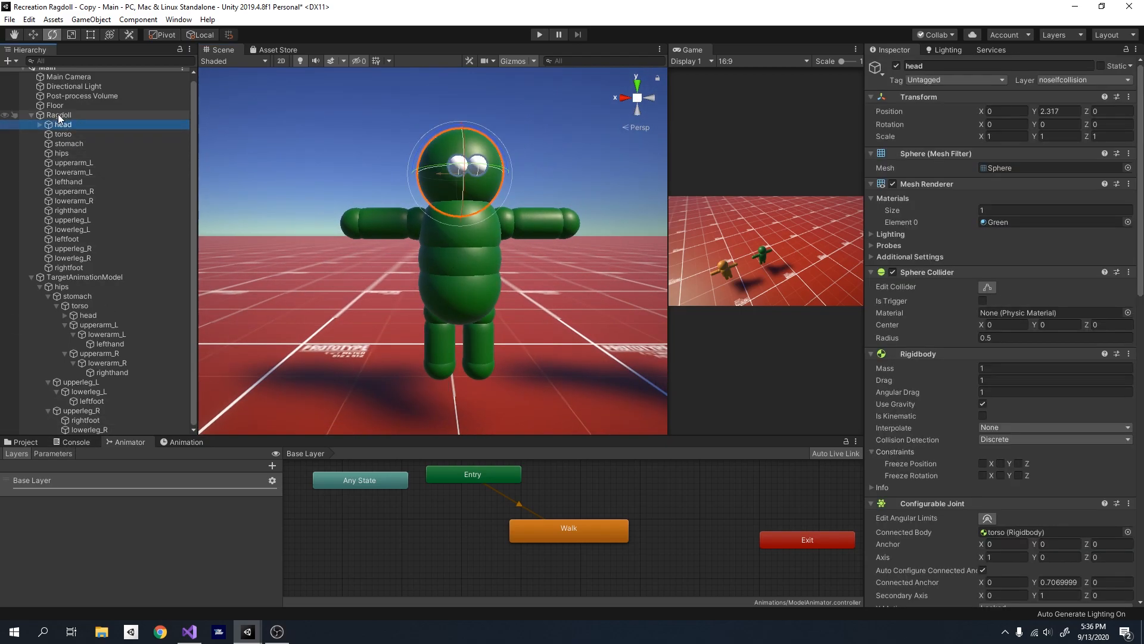
pyautogui.keyDown('shift'); pyautogui.click(91, 267); pyautogui.keyUp('shift')
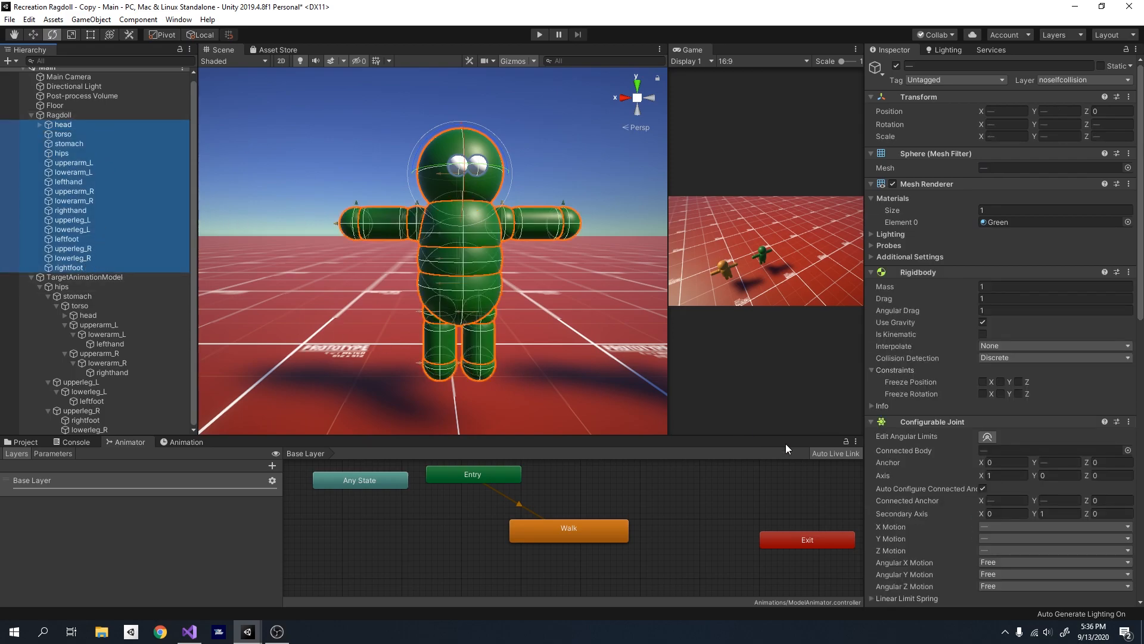
pyautogui.scroll(-15, 924, 478)
pyautogui.click(1001, 589)
pyautogui.write('anima')
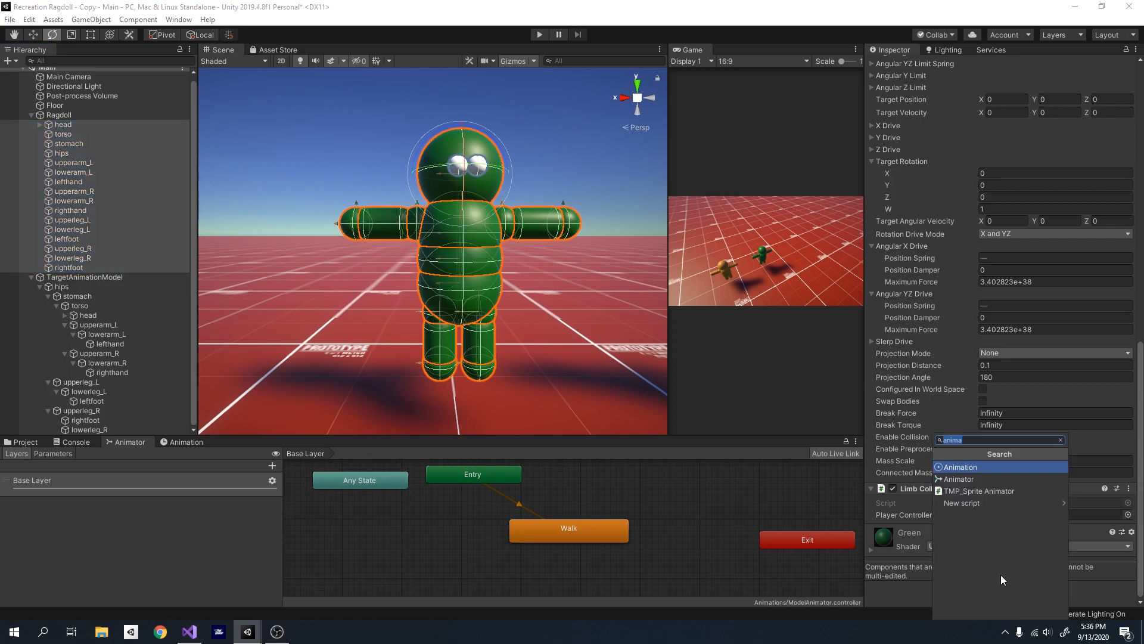
pyautogui.write('Cop')
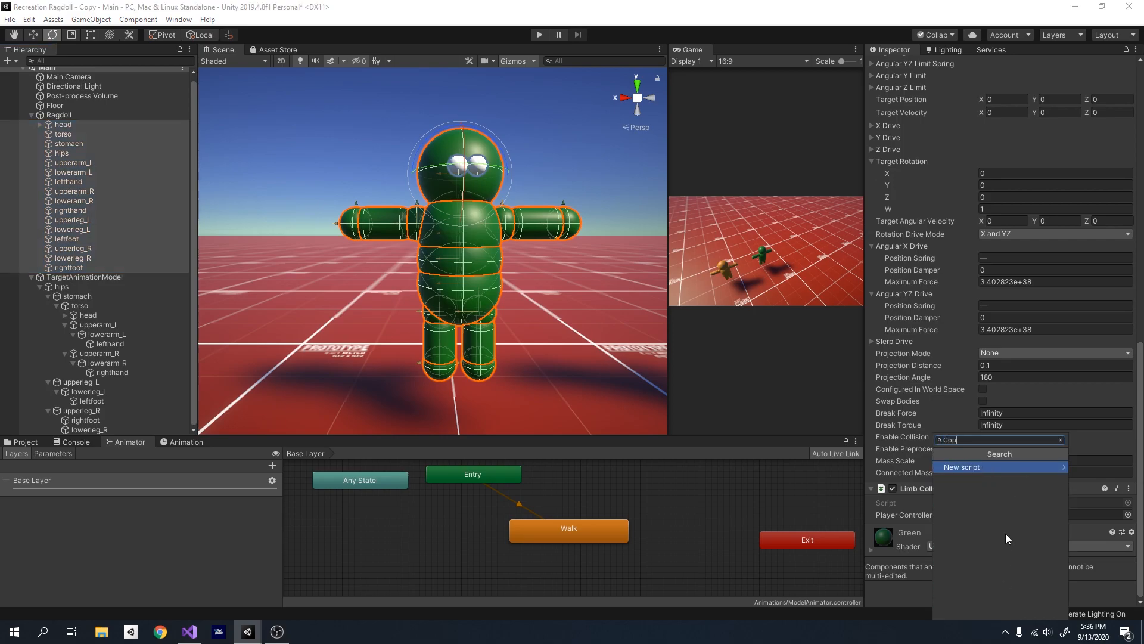
pyautogui.write('yMotion')
pyautogui.press('Return')
pyautogui.press('Return')
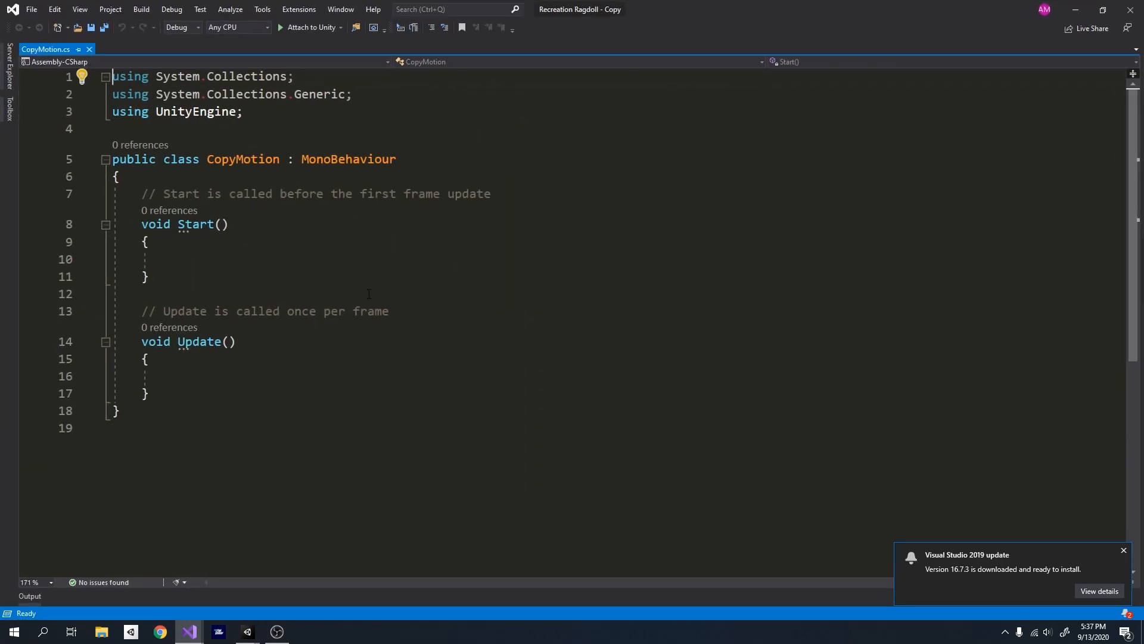
# - In CopyMotion.cs, dismiss the update notification and replace the comment above Start with the field "public Transform targetLimb;"
pyautogui.click(1124, 550)
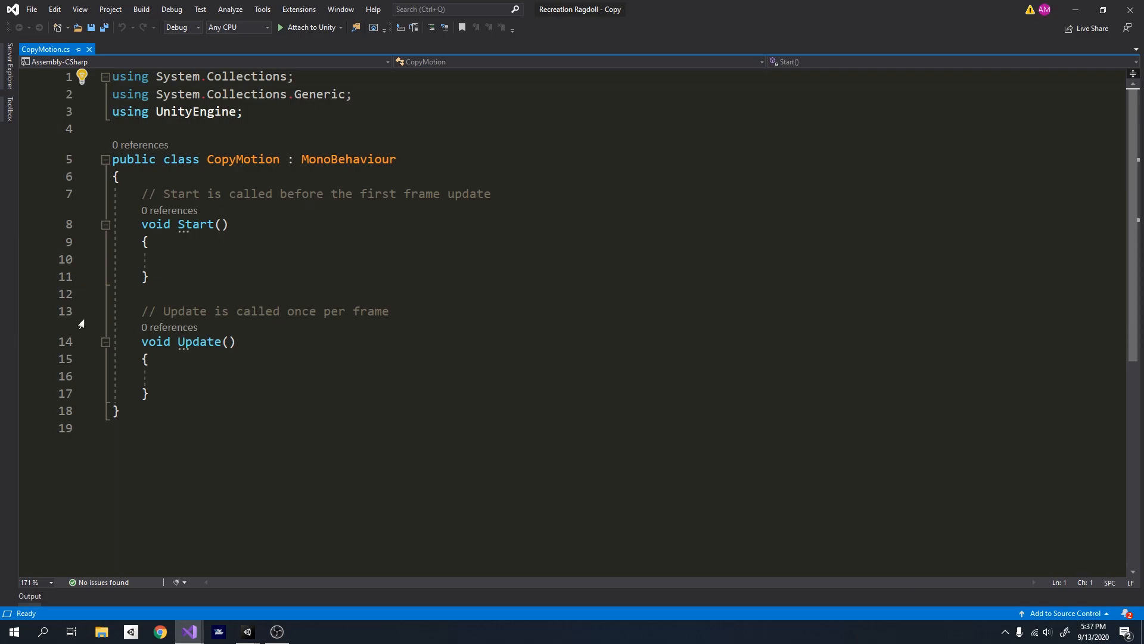
pyautogui.keyDown('ctrl'); pyautogui.scroll(2, 276, 364); pyautogui.keyUp('ctrl')
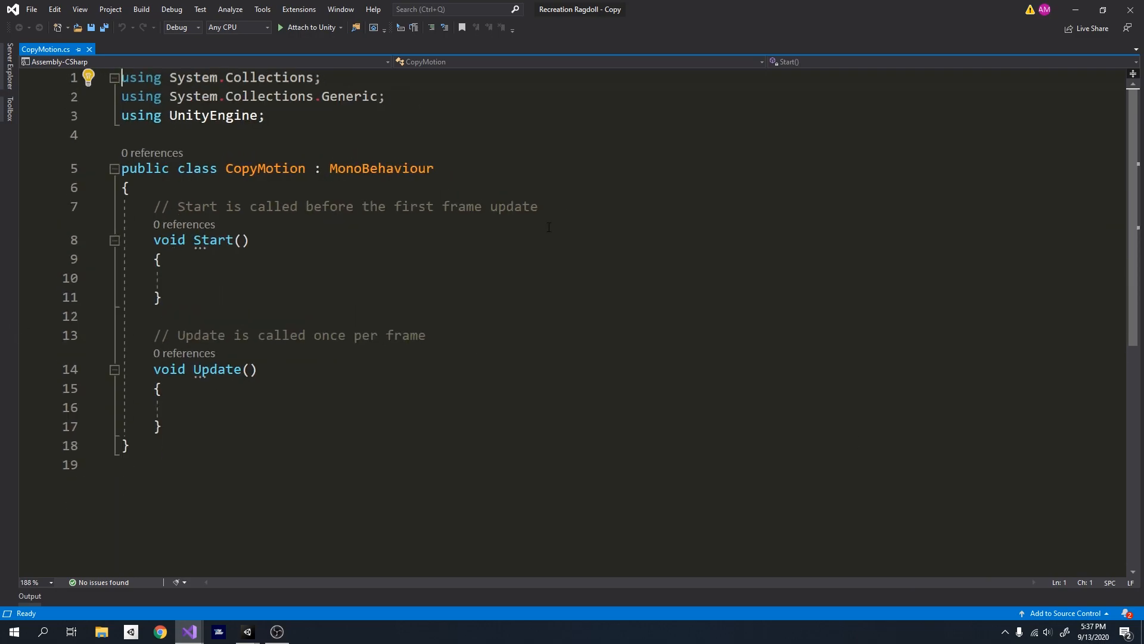
pyautogui.moveTo(538, 206); pyautogui.dragTo(153, 207)
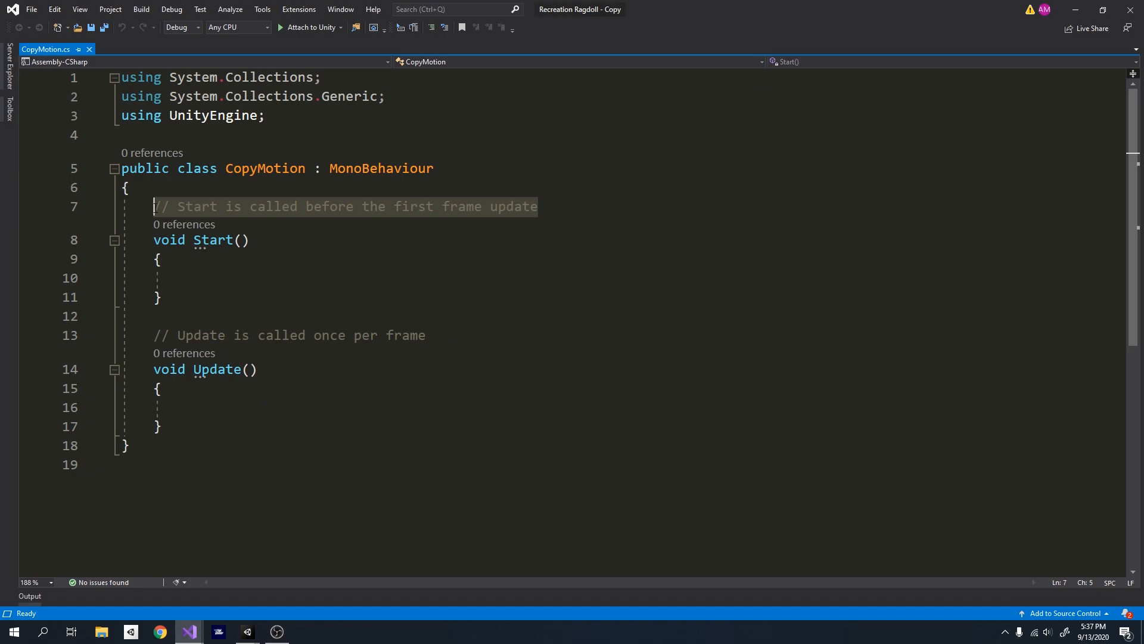
pyautogui.press('Delete')
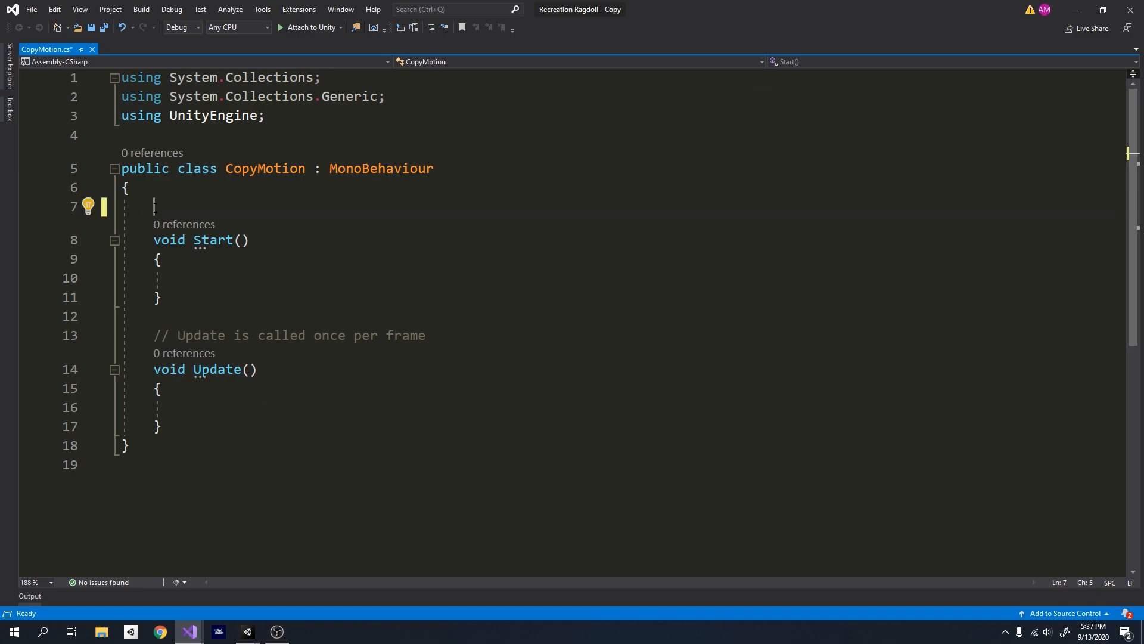
pyautogui.write('public Transform')
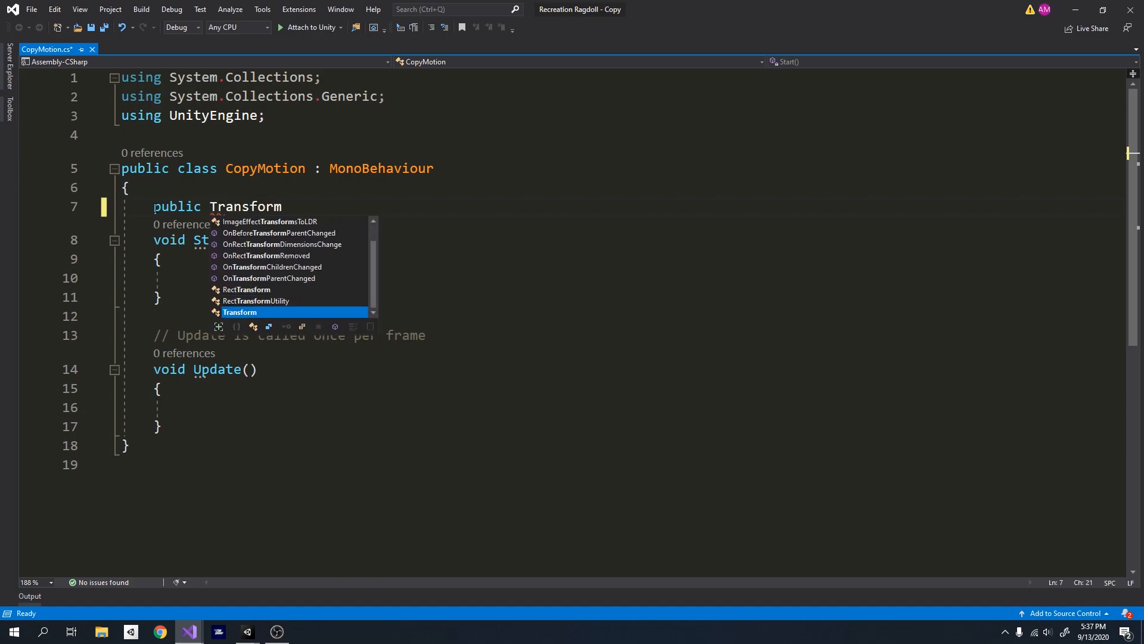
pyautogui.write(' ta')
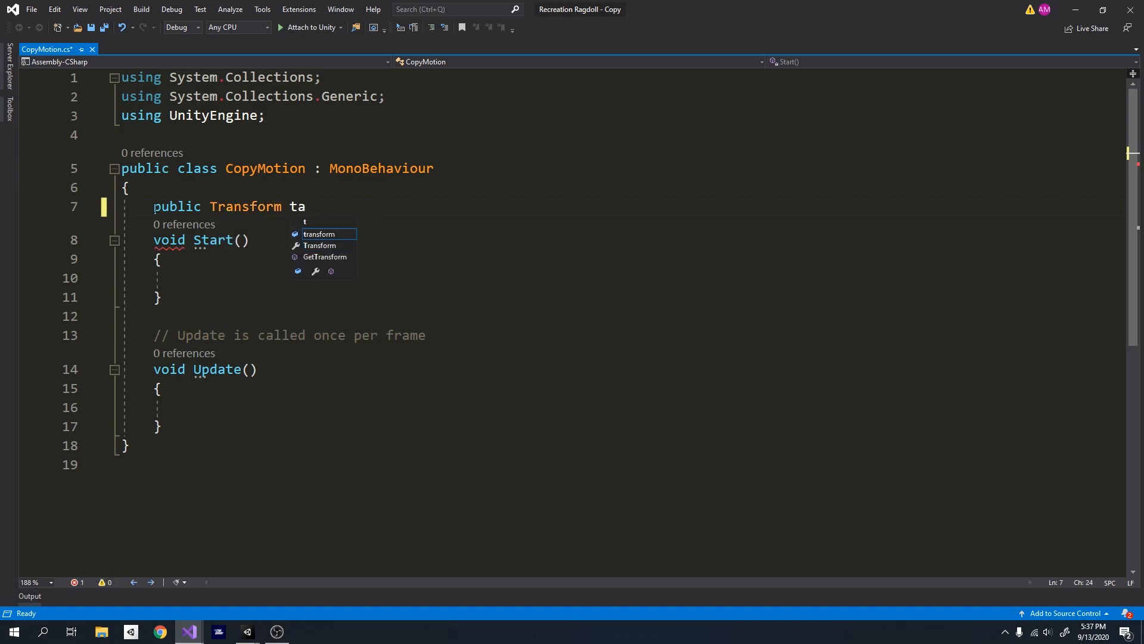
pyautogui.write('rgetLimb')
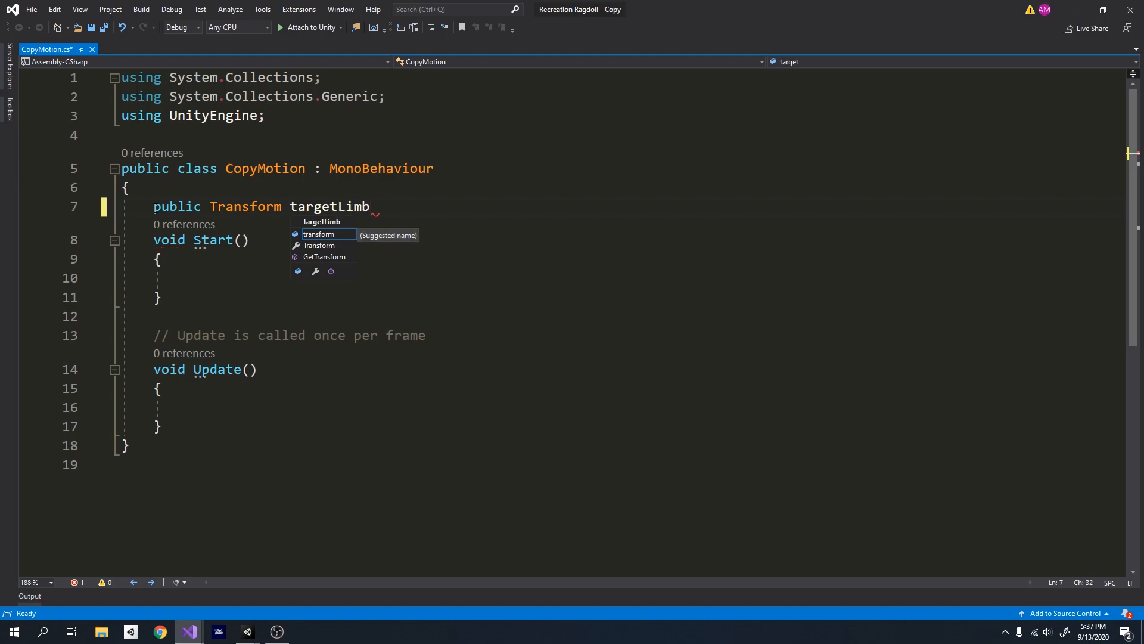
pyautogui.write(';')
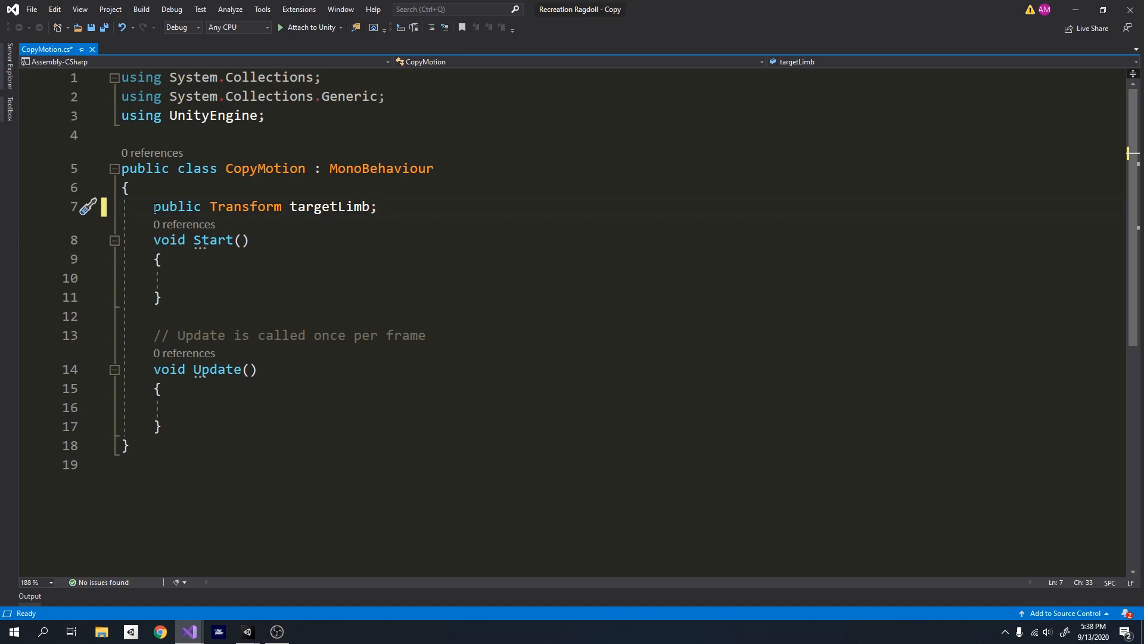
# - Declare the non-public field "ConfigurableJoint cj;" below targetLimb
pyautogui.press('Return')
pyautogui.write('pub')
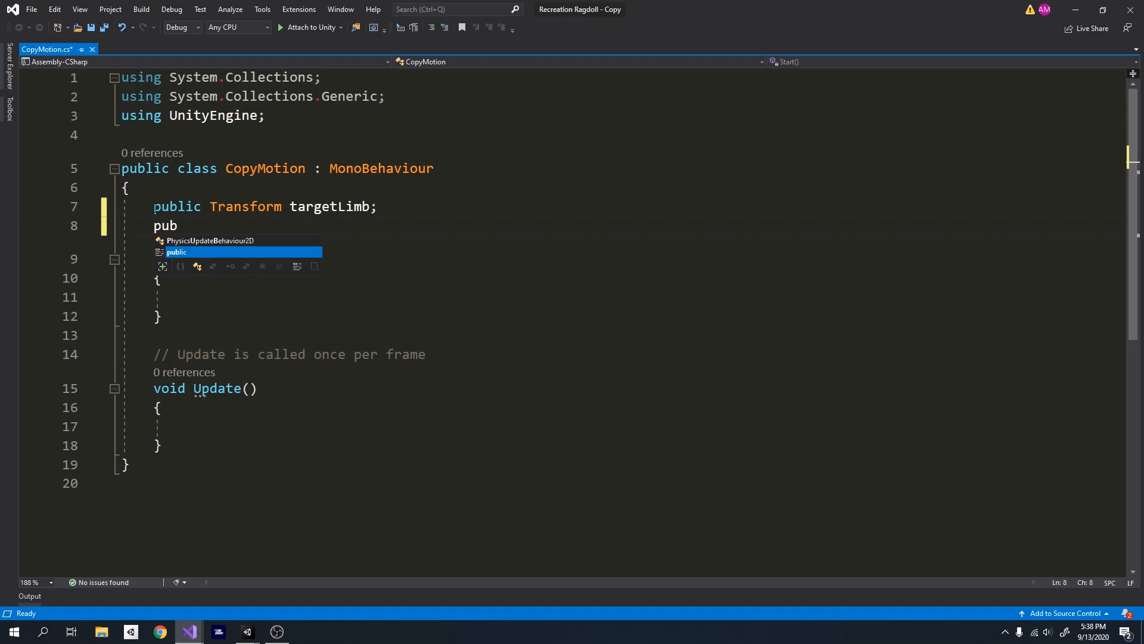
pyautogui.press('BackSpace')
pyautogui.press('BackSpace')
pyautogui.press('BackSpace')
pyautogui.write('Config')
pyautogui.press('Tab')
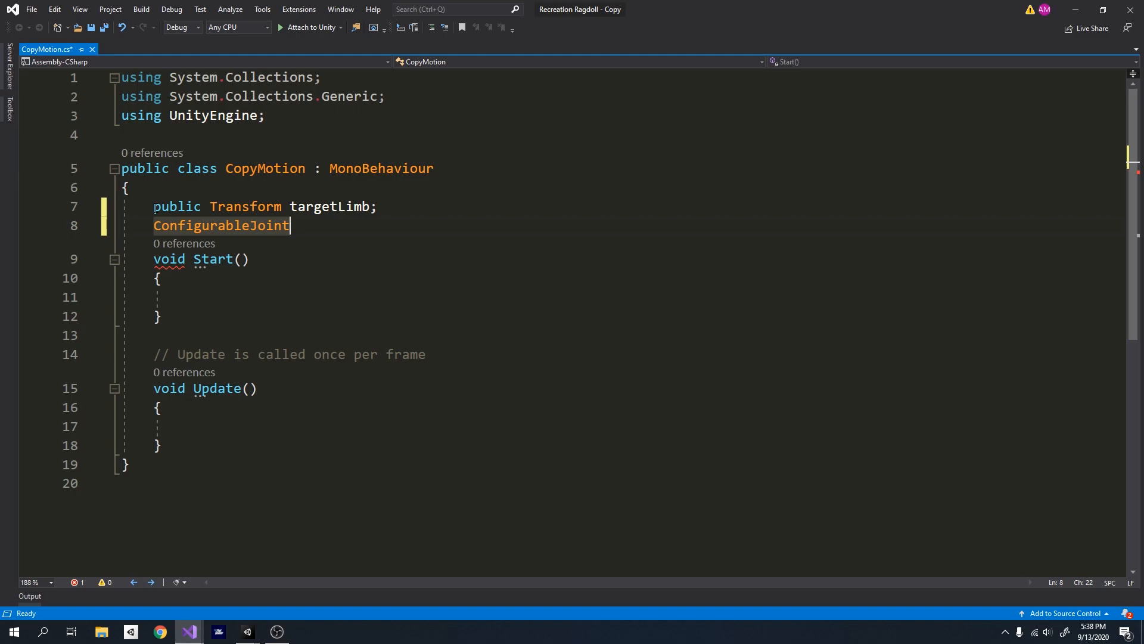
pyautogui.write('cj')
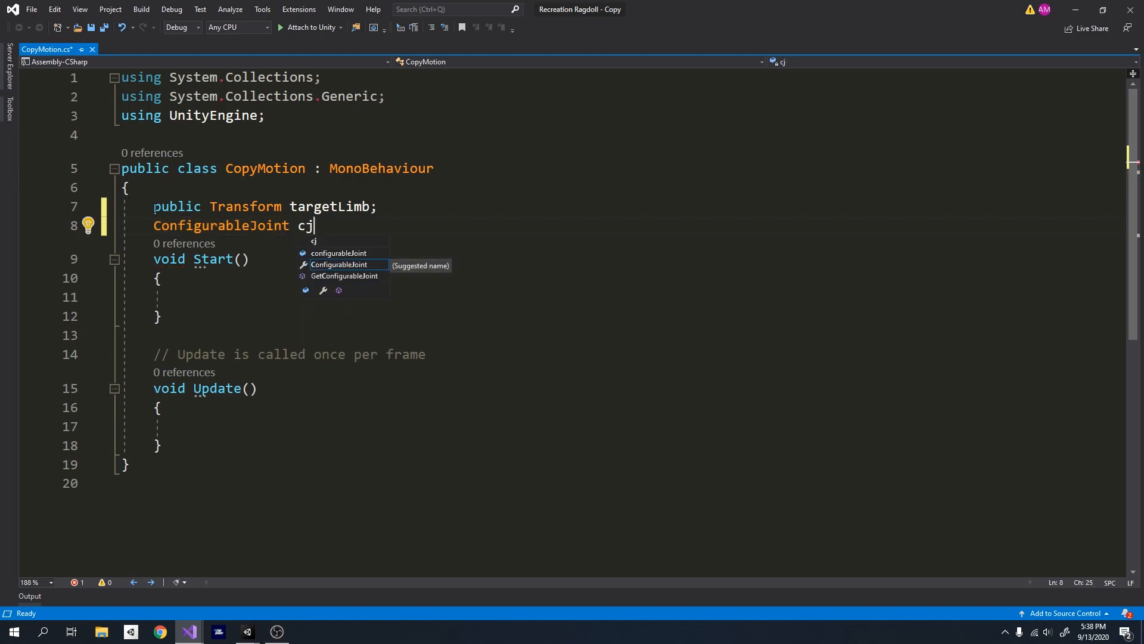
pyautogui.write(';')
# - In Start, add "cj = GetComponent<ConfigurableJoint>();" and save the script
pyautogui.click(209, 297)
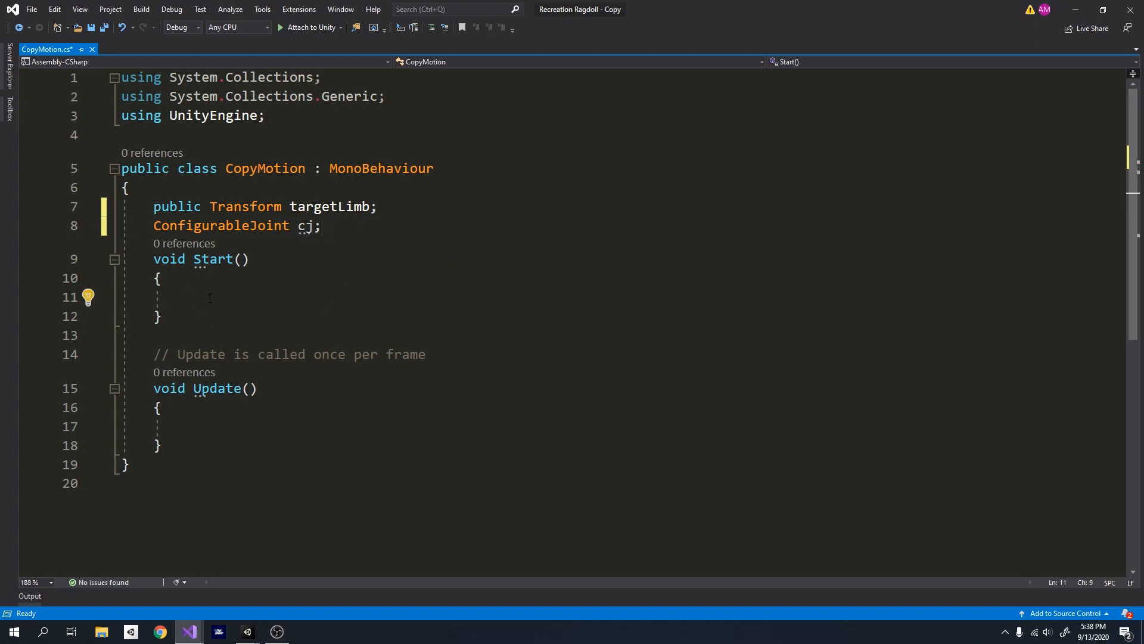
pyautogui.write('cj = GetComponent<>')
pyautogui.press('Left')
pyautogui.write('ConfigurableJoint>();')
pyautogui.click(208, 317)
pyautogui.hotkey('ctrl', 's')
pyautogui.scroll(-3, 202, 327)
pyautogui.scroll(1, 203, 326)
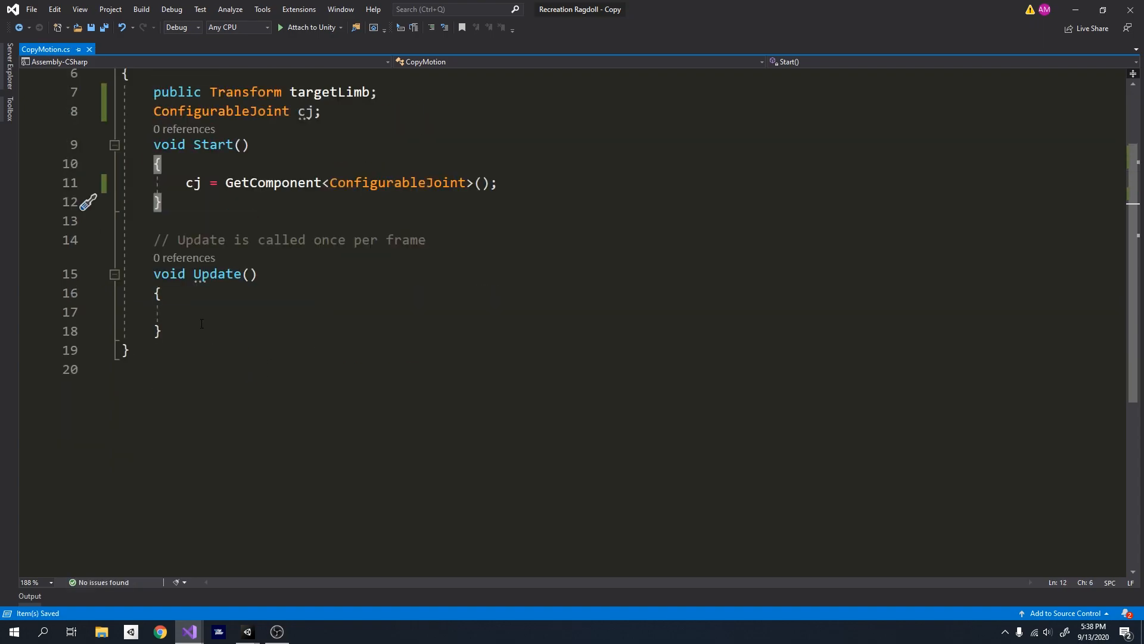
# - In Update, add the statement "cj.targetRotation = targetLimb.rotation;"
pyautogui.click(210, 311)
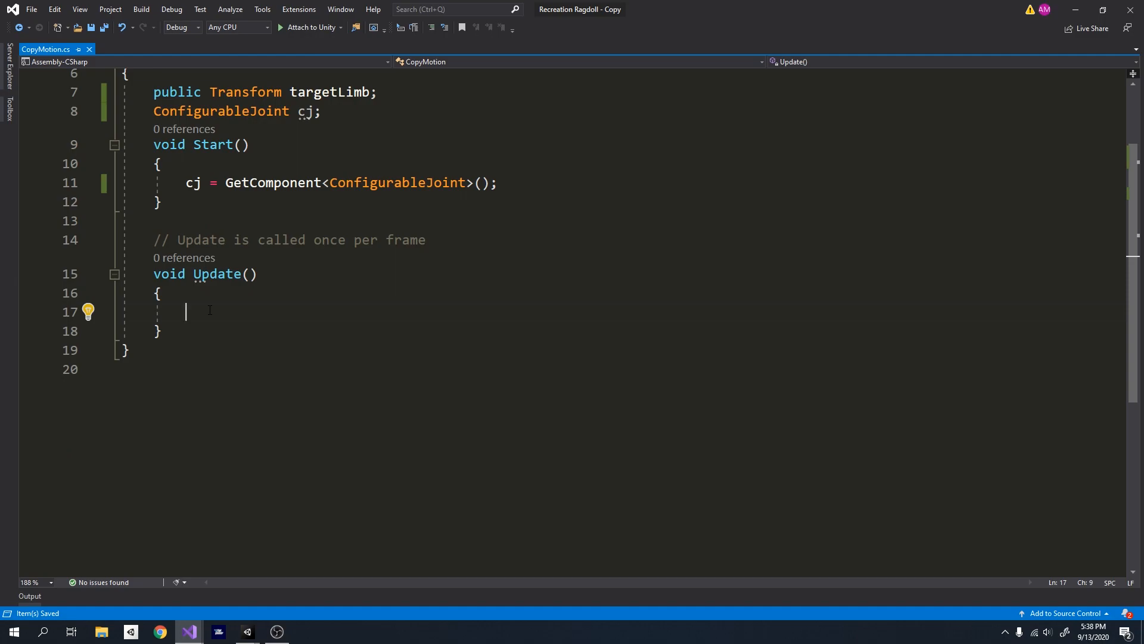
pyautogui.write('c')
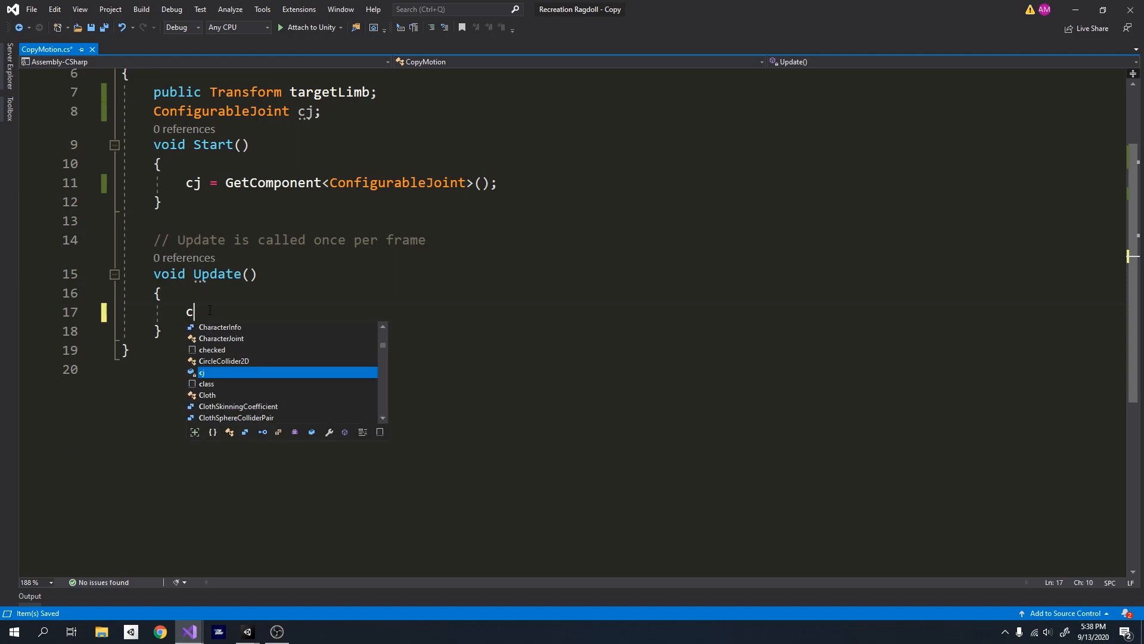
pyautogui.write('j.target')
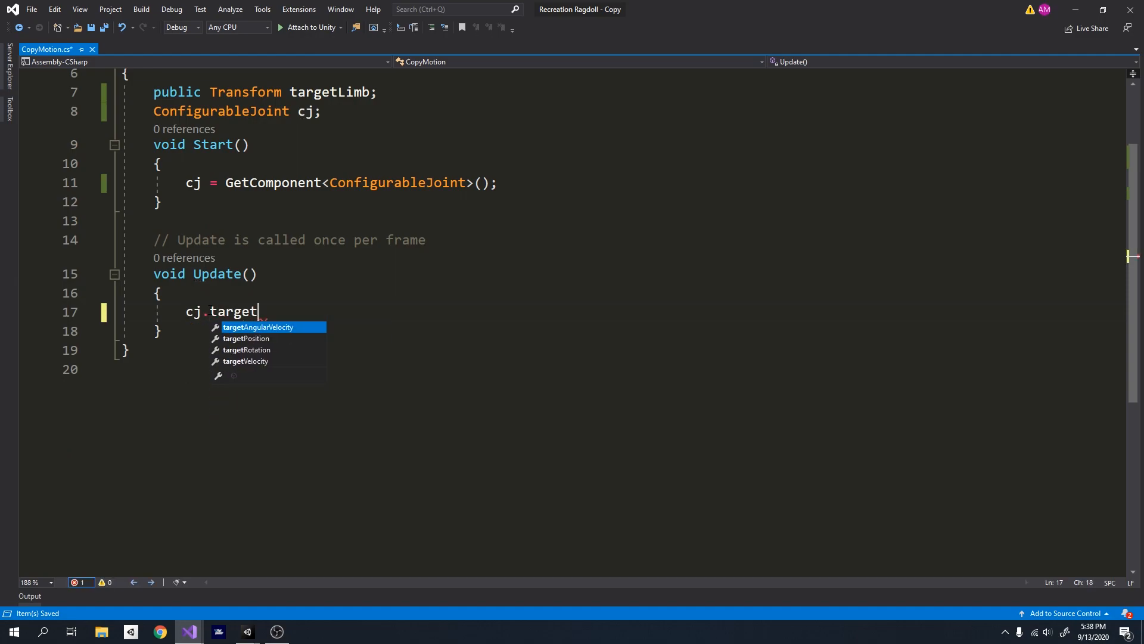
pyautogui.press('Down')
pyautogui.press('Down')
pyautogui.write('= ')
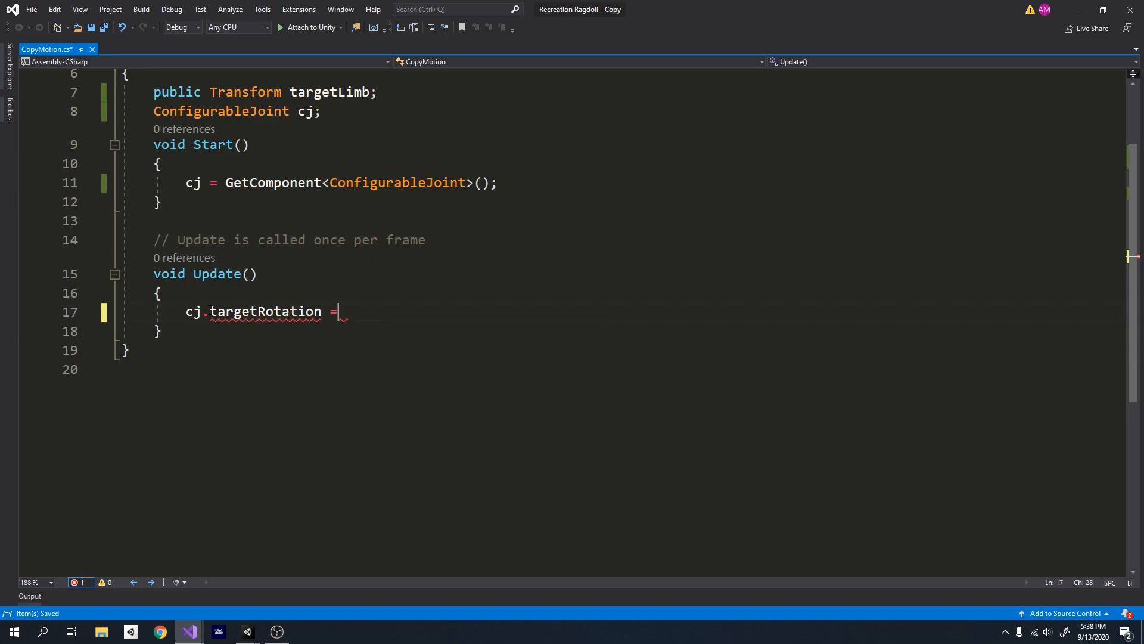
pyautogui.write('target')
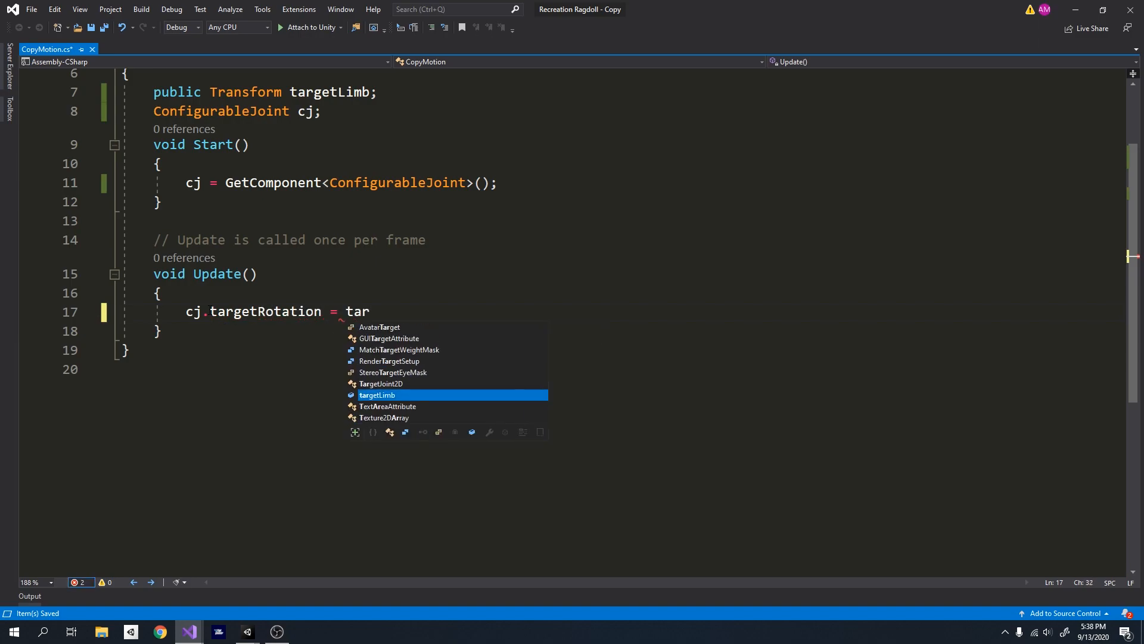
pyautogui.press('Tab')
pyautogui.write('.rot')
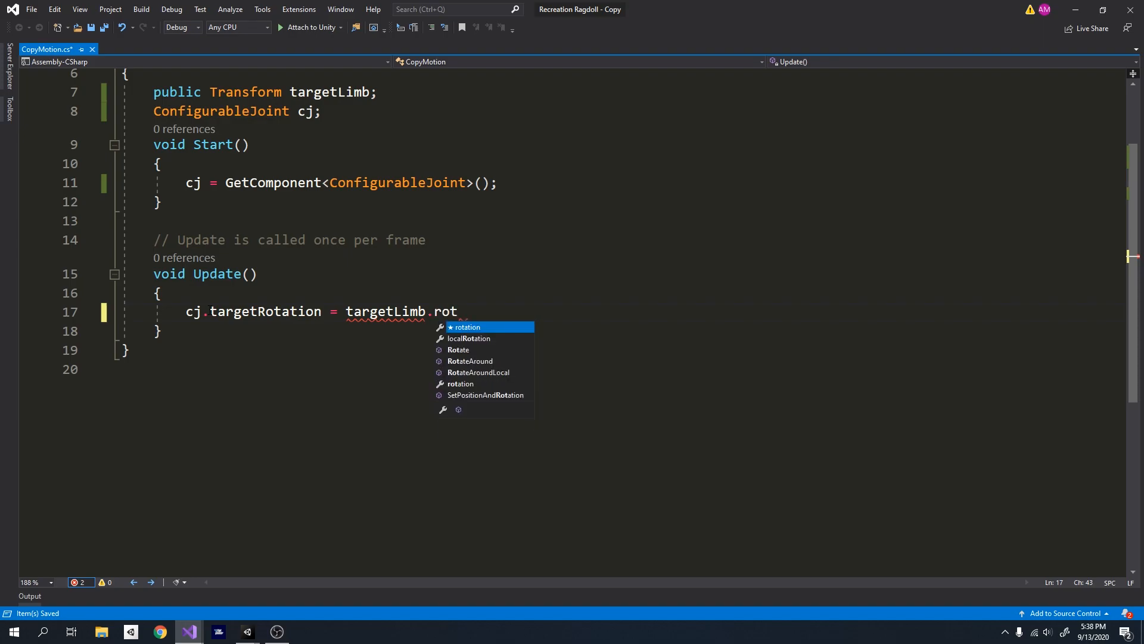
pyautogui.press('Tab')
pyautogui.write(';')
# - Review and save CopyMotion.cs, and switch back to the Unity editor
pyautogui.scroll(1, 243, 319)
pyautogui.scroll(1, 449, 367)
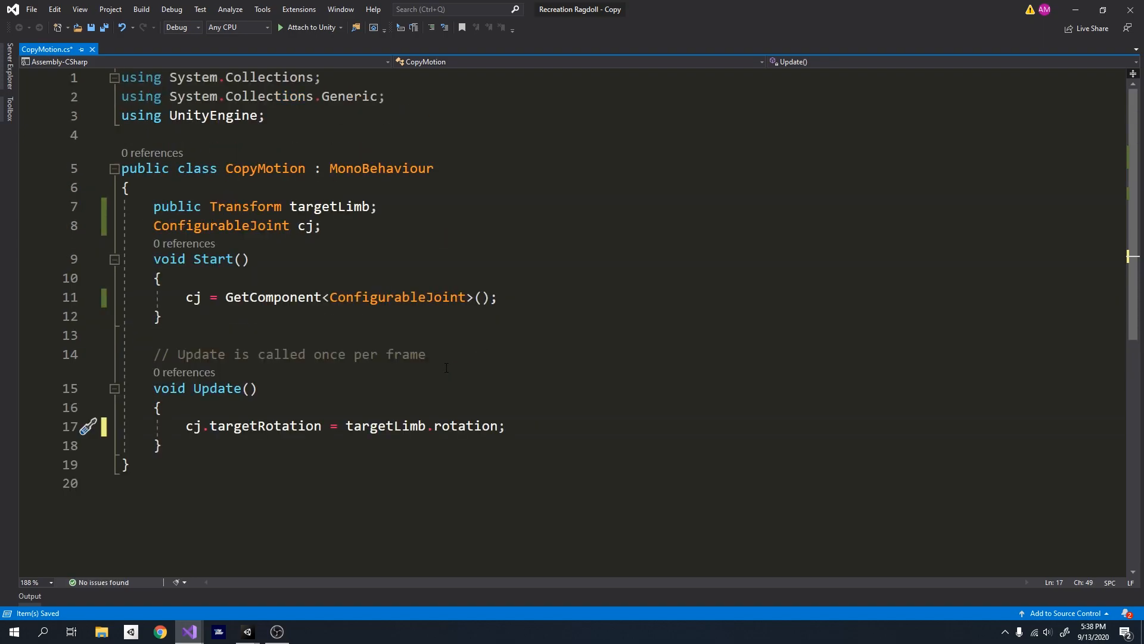
pyautogui.scroll(-1, 421, 382)
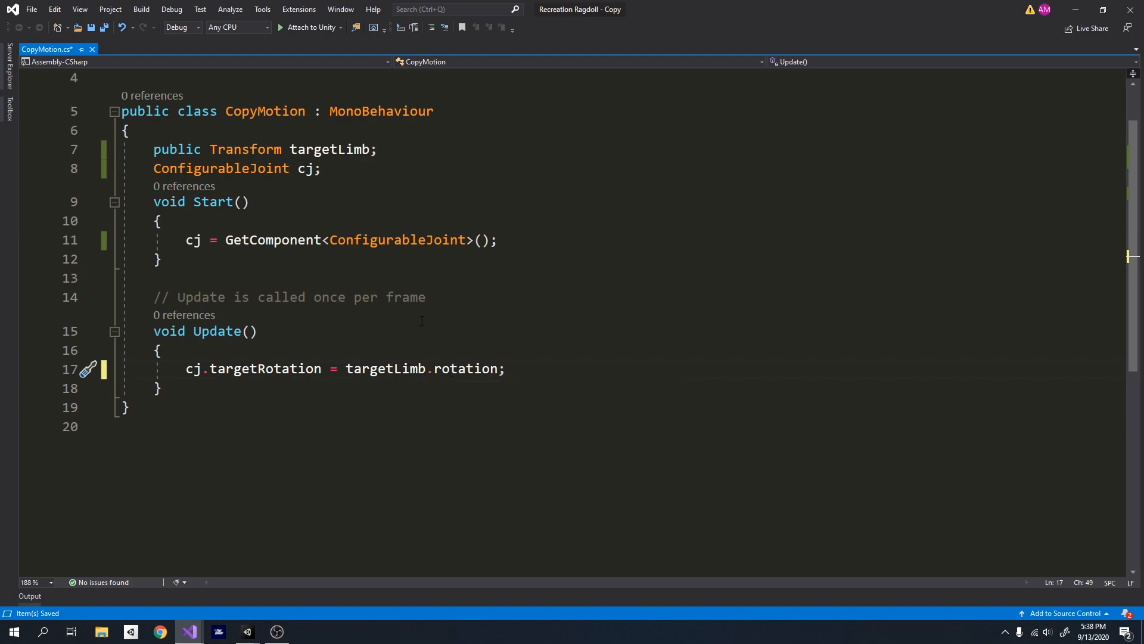
pyautogui.hotkey('ctrl', 's')
pyautogui.scroll(1, 399, 333)
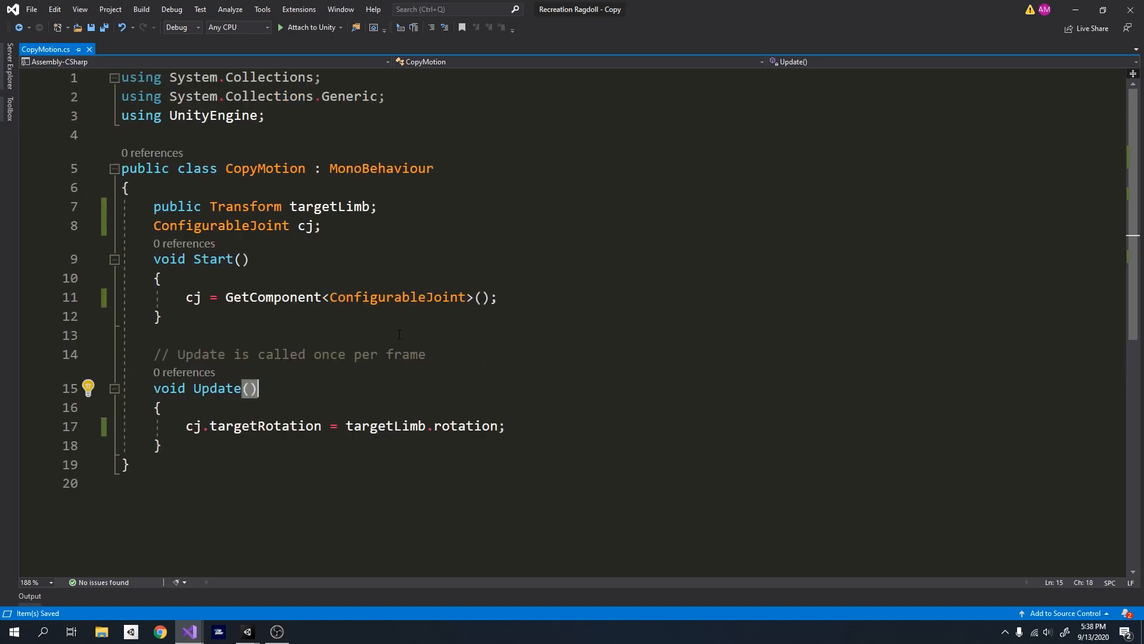
pyautogui.click(247, 631)
pyautogui.click(270, 552)
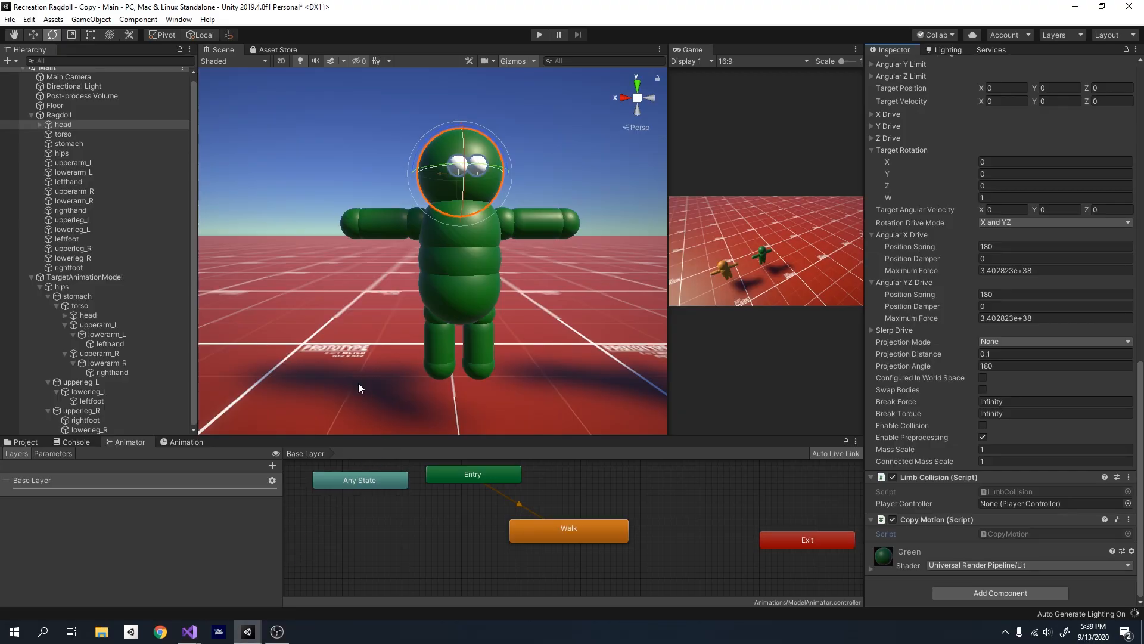
# - Select all ragdoll limbs from head to rightfoot and check their shared Copy Motion component
pyautogui.keyDown('alt'); pyautogui.moveTo(442, 332); pyautogui.dragTo(494, 323); pyautogui.keyUp('alt')
pyautogui.press('d')
pyautogui.moveTo(493, 322); pyautogui.dragTo(406, 333, button='right')
pyautogui.press('w')
pyautogui.click(104, 127)
pyautogui.keyDown('shift'); pyautogui.click(90, 266); pyautogui.keyUp('shift')
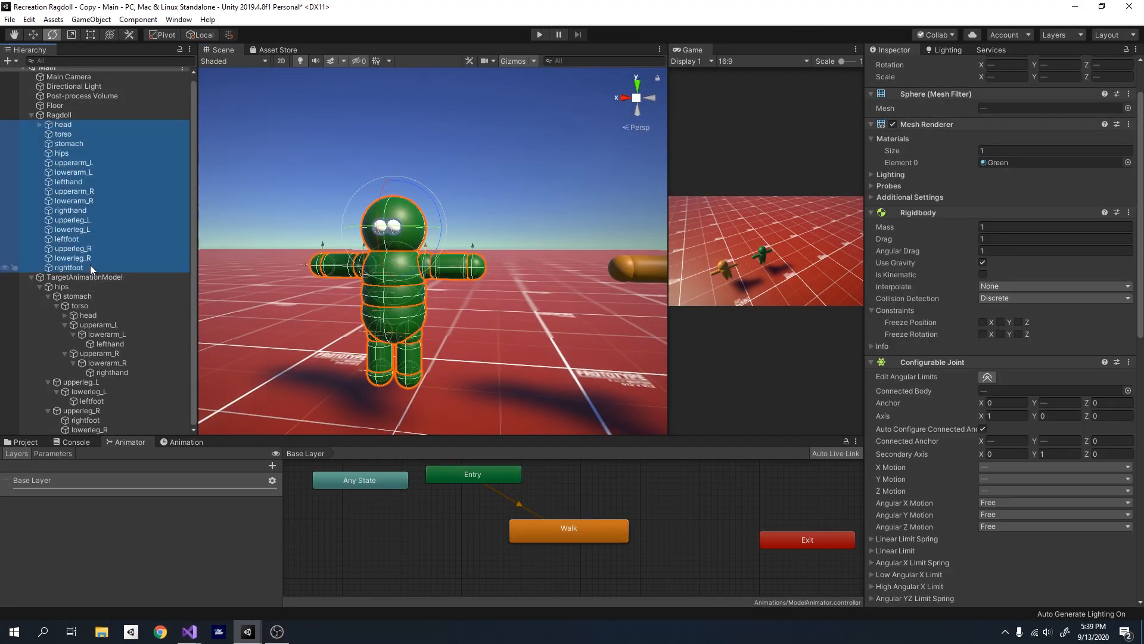
pyautogui.scroll(-10, 1006, 431)
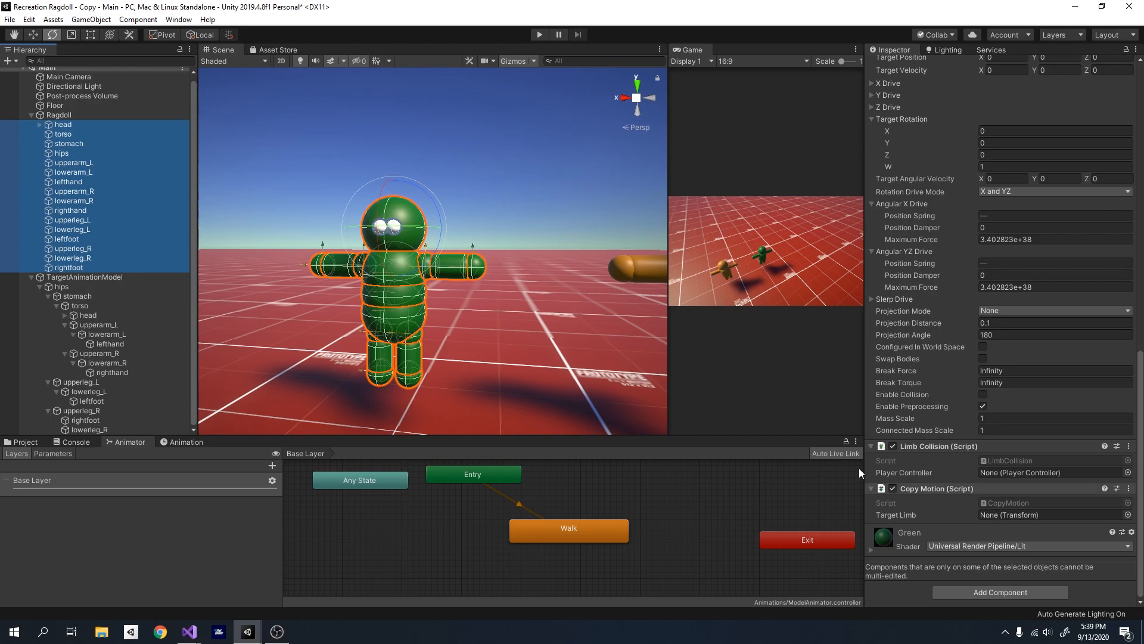
# - Assign the TargetAnimationModel's head as the Target Limb of the ragdoll head's Copy Motion script
pyautogui.click(80, 124)
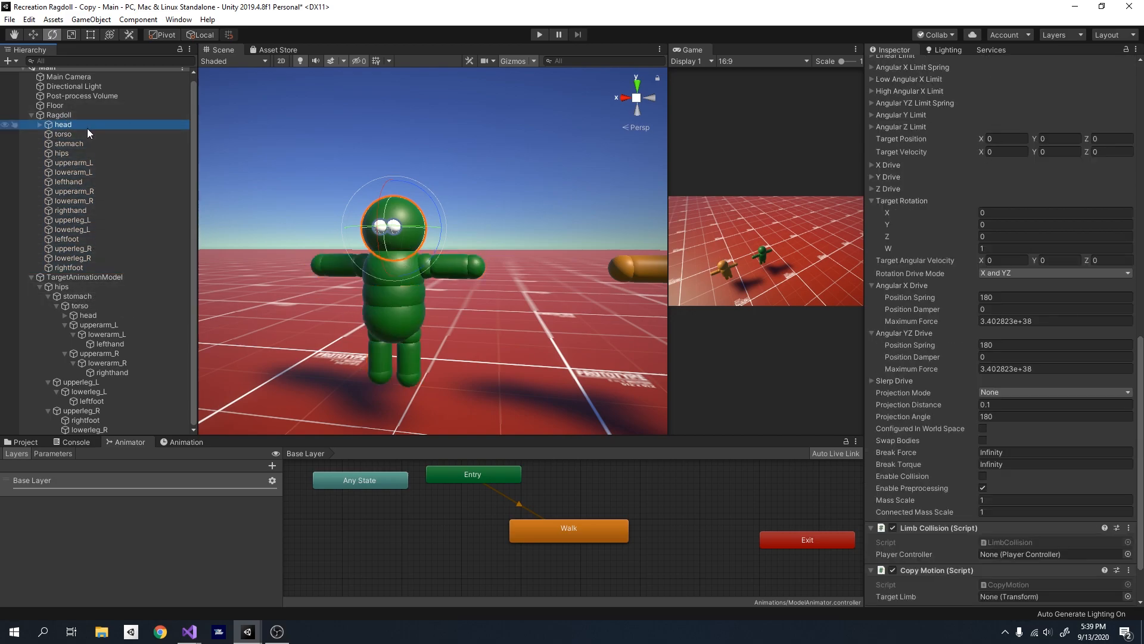
pyautogui.press('s')
pyautogui.moveTo(472, 300)
pyautogui.mouseDown(button='right')
pyautogui.moveTo(516, 302)
pyautogui.moveTo(488, 295)
pyautogui.mouseUp(button='right')
pyautogui.click(65, 124)
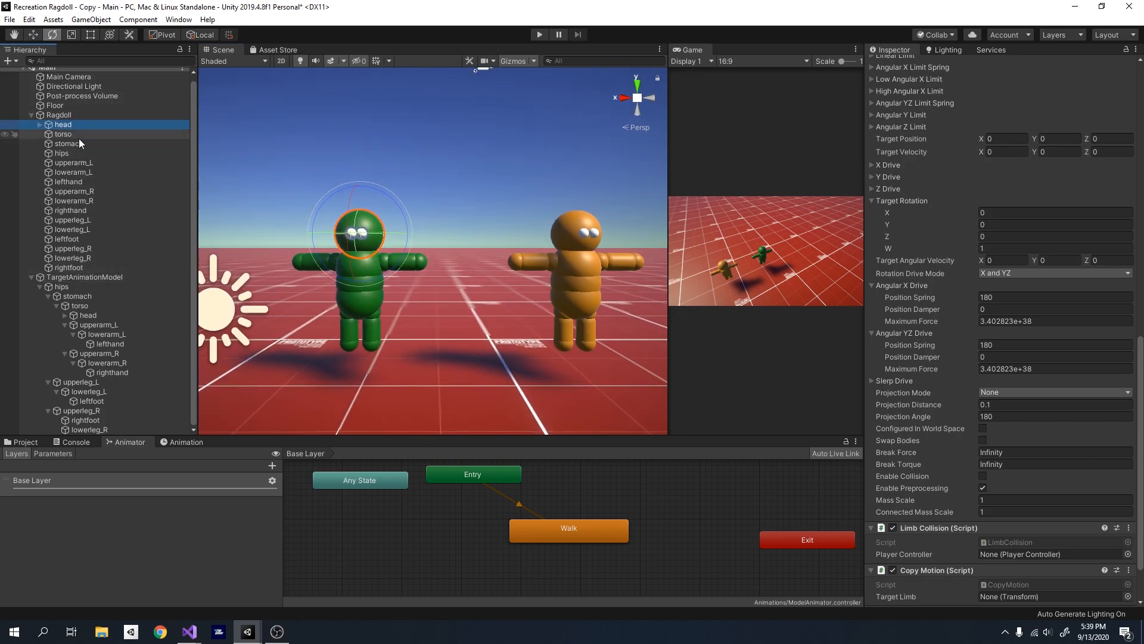
pyautogui.scroll(-3, 928, 513)
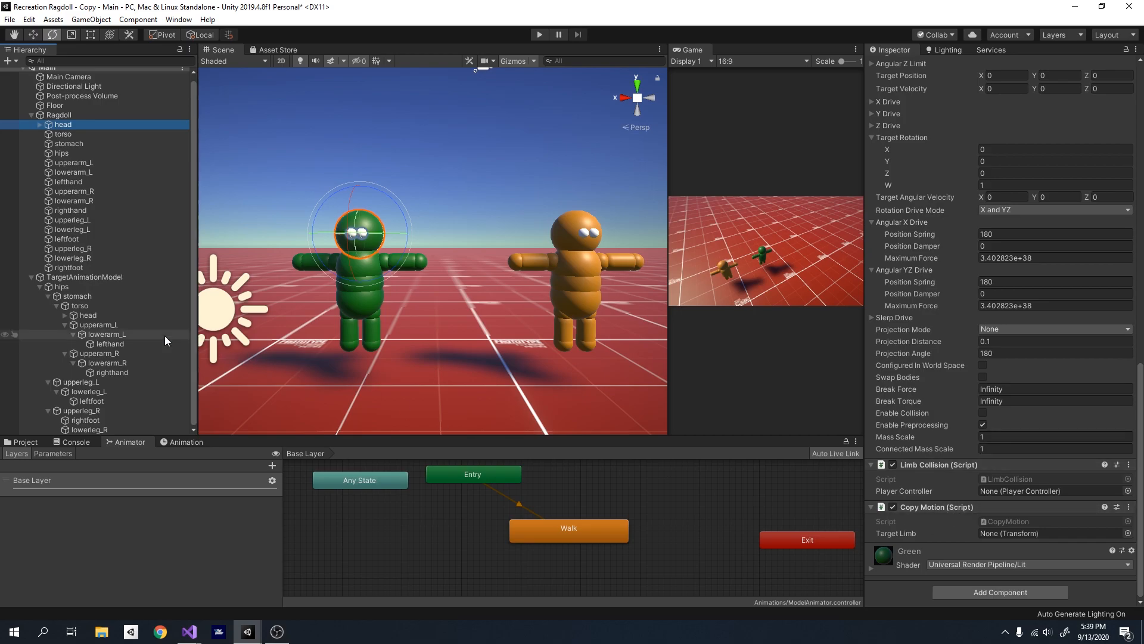
pyautogui.moveTo(89, 316); pyautogui.dragTo(1021, 534)
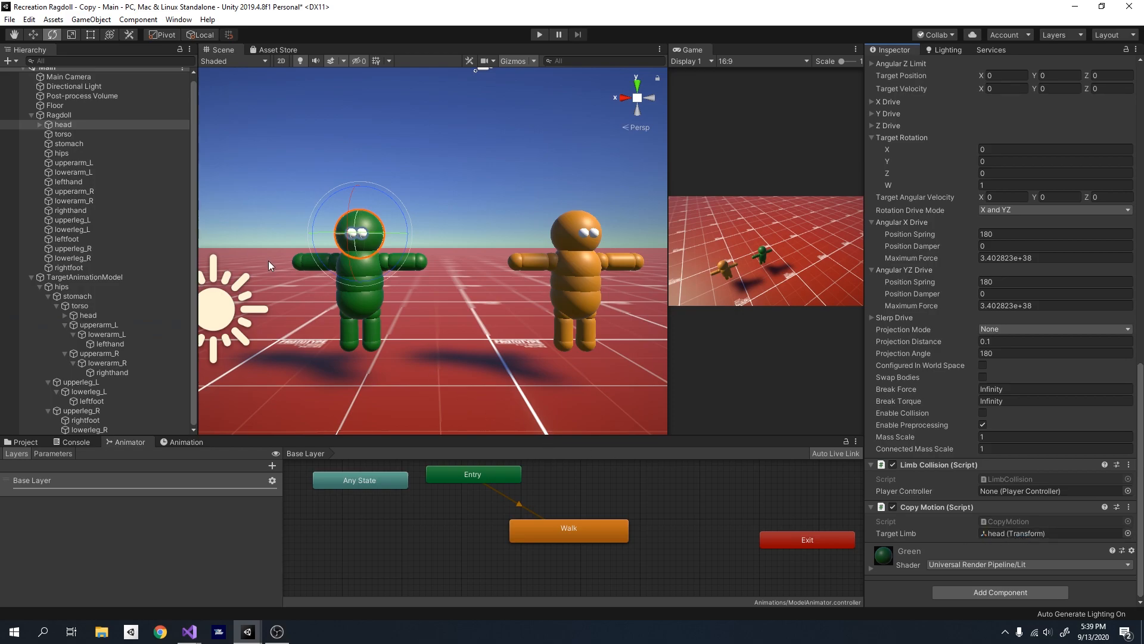
# - Assign the target model's torso and stomach as Target Limb on the ragdoll's matching torso and stomach
pyautogui.click(65, 134)
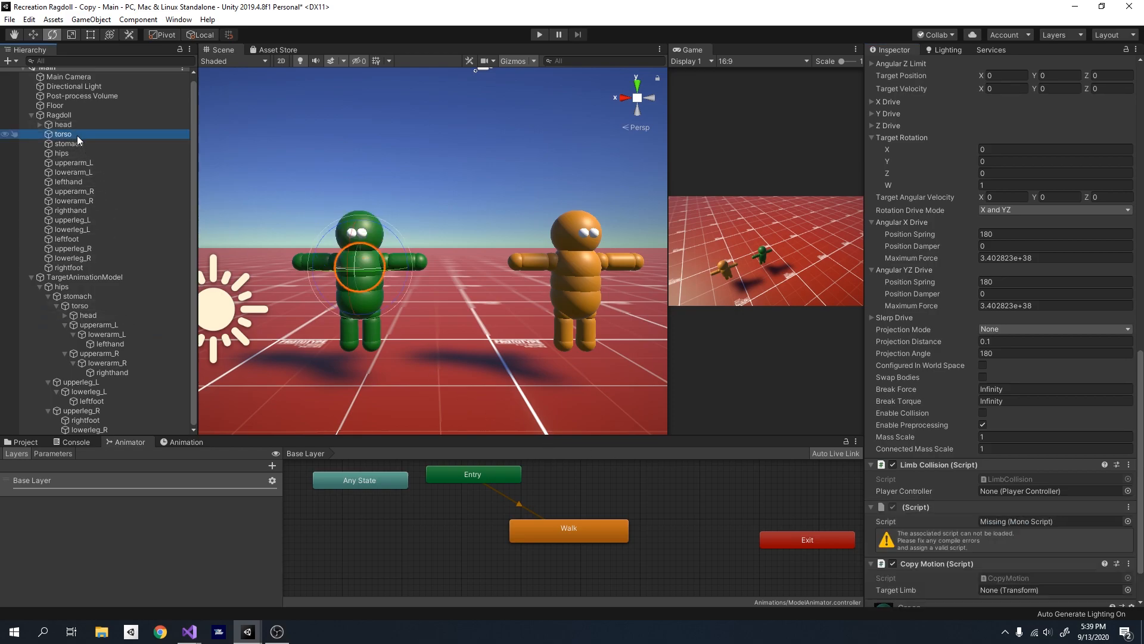
pyautogui.moveTo(89, 308); pyautogui.dragTo(1015, 591)
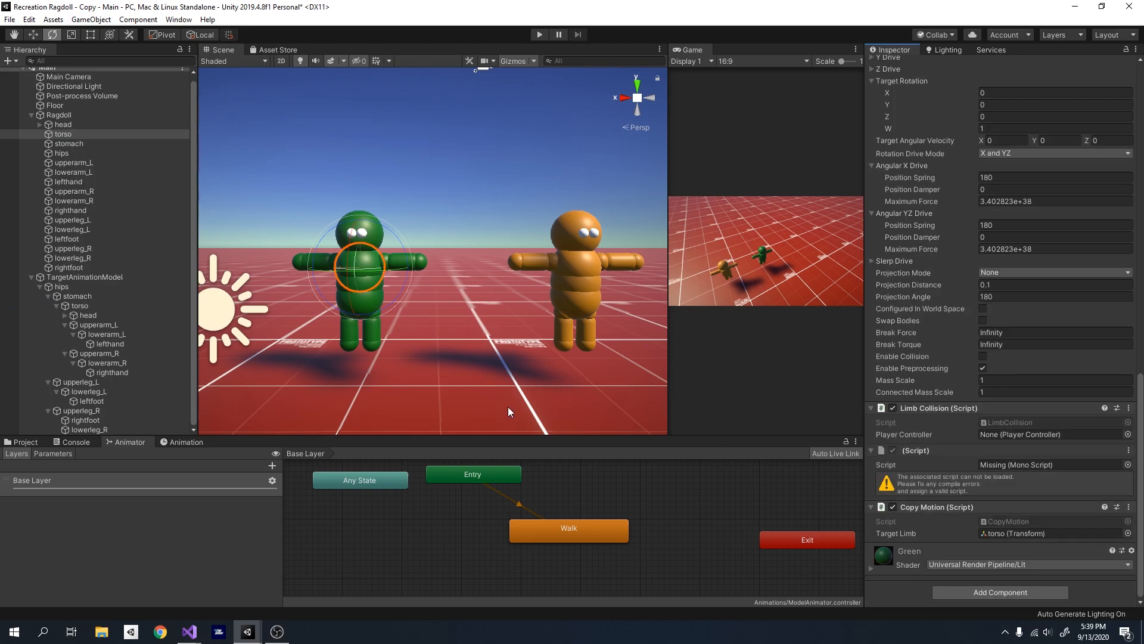
pyautogui.click(82, 142)
pyautogui.moveTo(93, 295); pyautogui.dragTo(1050, 535)
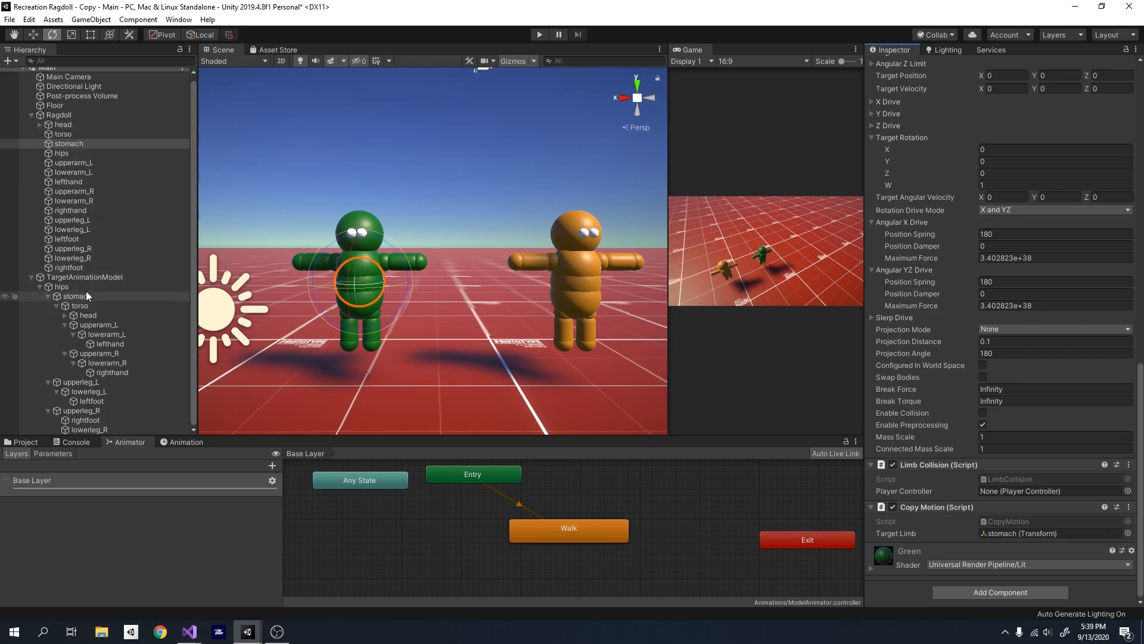
# - Assign the target model's hips as the Target Limb in the ragdoll hips' Copy Motion script
pyautogui.click(62, 152)
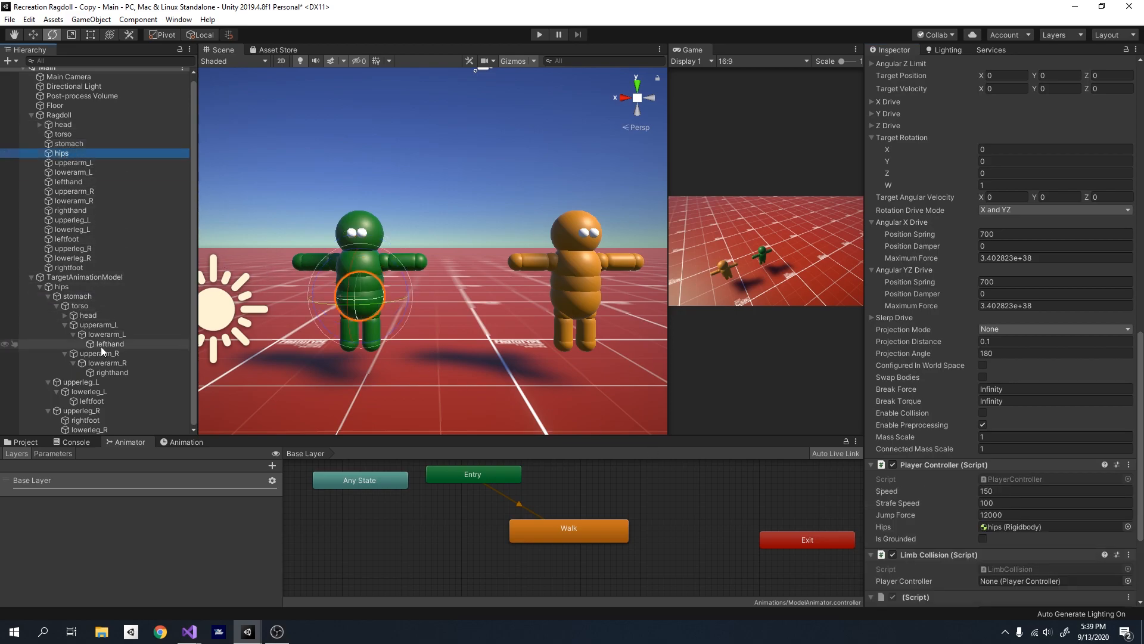
pyautogui.moveTo(61, 286); pyautogui.dragTo(1043, 581)
pyautogui.scroll(-5, 1049, 572)
pyautogui.click(1127, 434)
pyautogui.click(519, 86)
pyautogui.click(1032, 48)
pyautogui.moveTo(62, 287); pyautogui.dragTo(1039, 535)
# - Assign the target model's upperarm_L, lowerarm_L and lefthand as Target Limb on the ragdoll's matching left arm parts
pyautogui.click(84, 162)
pyautogui.moveTo(107, 325); pyautogui.dragTo(1013, 534)
pyautogui.click(80, 172)
pyautogui.click(77, 182)
# - Assign the target model's upperarm_R, lowerarm_R and righthand as Target Limb on the ragdoll's matching right arm parts
pyautogui.click(78, 192)
pyautogui.moveTo(100, 354); pyautogui.dragTo(1000, 537)
pyautogui.click(78, 201)
pyautogui.moveTo(127, 363); pyautogui.dragTo(1013, 534)
pyautogui.click(75, 210)
pyautogui.moveTo(112, 372); pyautogui.dragTo(1013, 534)
# - Assign the target model's upperleg_L, lowerleg_L and leftfoot as Target Limb on the ragdoll's matching left leg parts
pyautogui.click(74, 220)
pyautogui.click(74, 230)
pyautogui.moveTo(90, 391); pyautogui.dragTo(1013, 554)
pyautogui.scroll(-1, 999, 513)
pyautogui.click(71, 239)
# - Assign the target model's upperleg_R, lowerleg_R and rightfoot as Target Limb on the ragdoll's matching right leg parts
pyautogui.click(73, 249)
pyautogui.moveTo(83, 411); pyautogui.dragTo(334, 398)
pyautogui.click(71, 258)
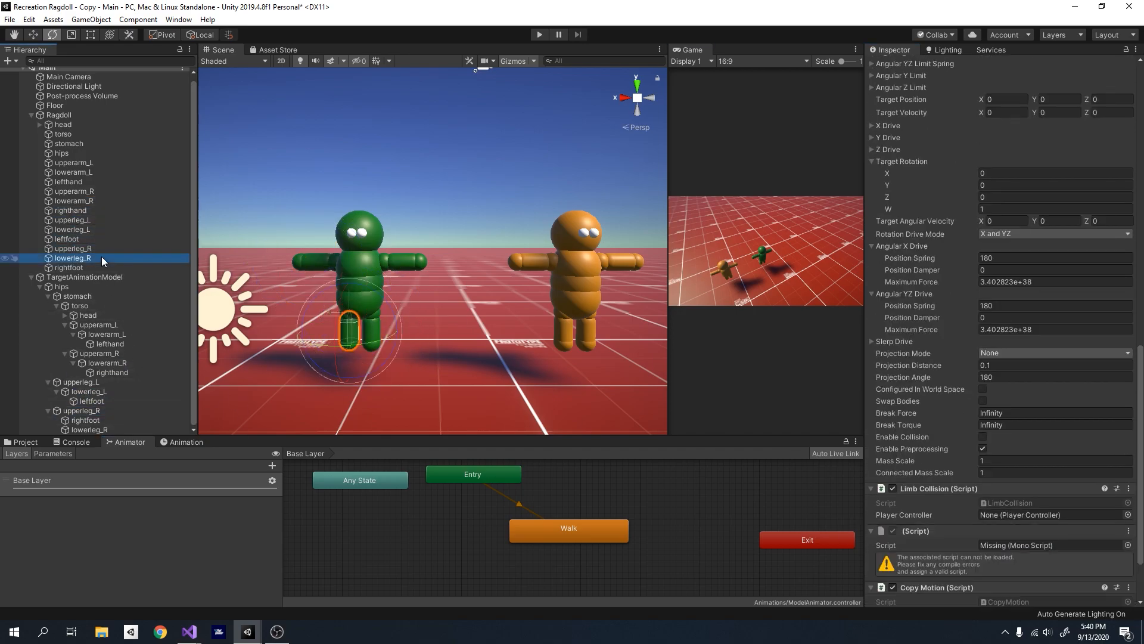
pyautogui.moveTo(90, 430); pyautogui.dragTo(1013, 555)
pyautogui.click(84, 267)
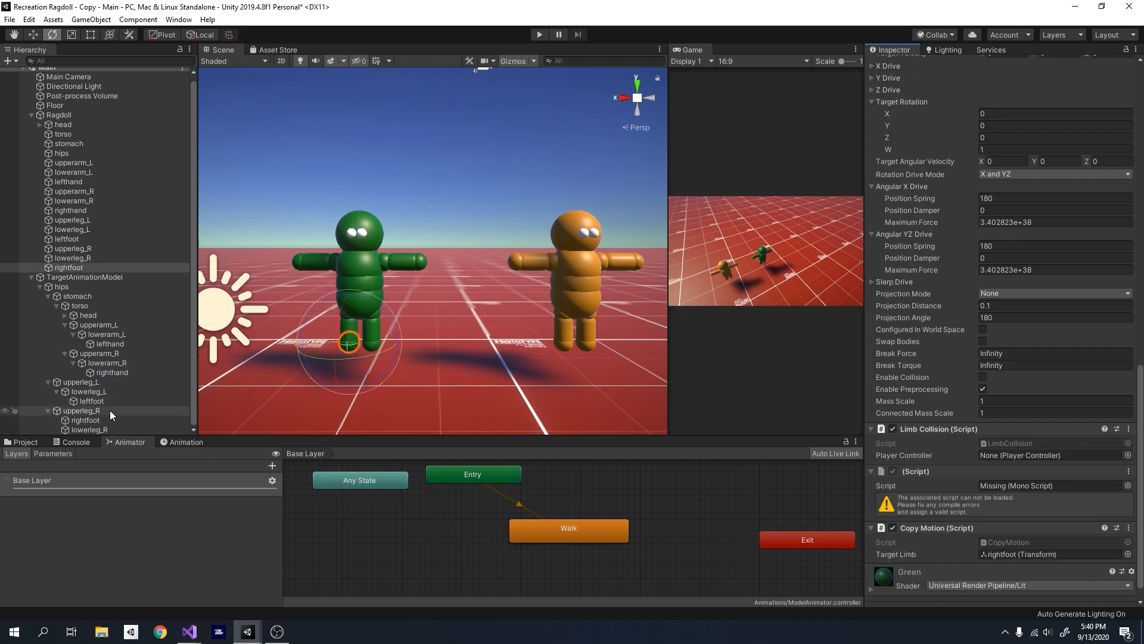
pyautogui.click(108, 411)
# - Review the Target Limb assignments on the ragdoll's upperleg_R, head, torso and stomach
pyautogui.click(73, 248)
pyautogui.scroll(-18, 1054, 585)
pyautogui.scroll(-2, 1055, 587)
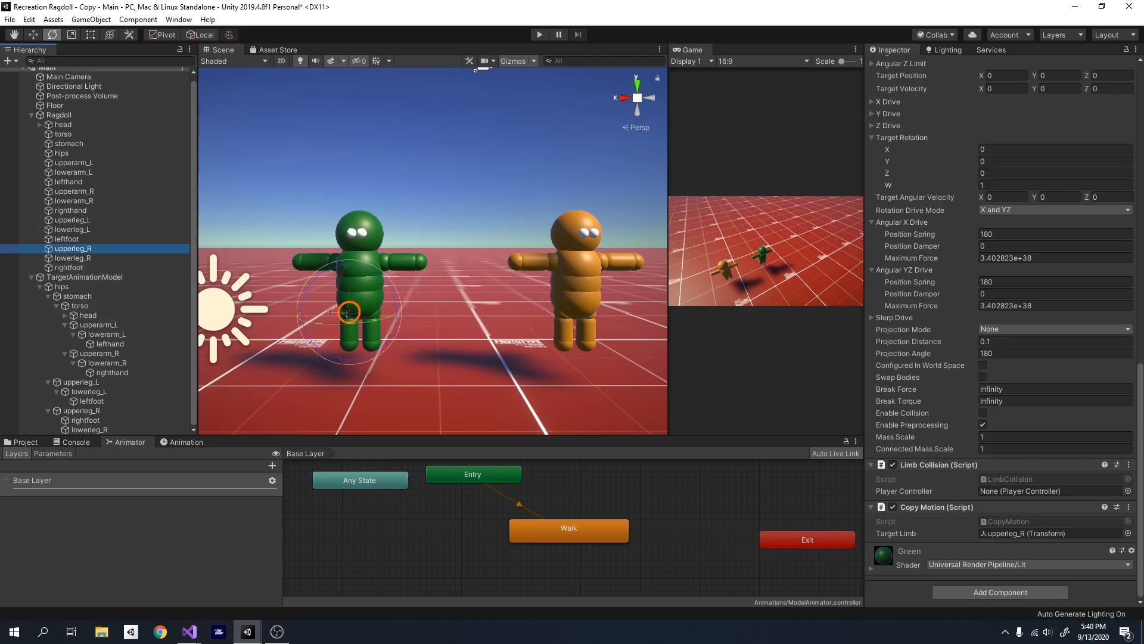
pyautogui.click(82, 122)
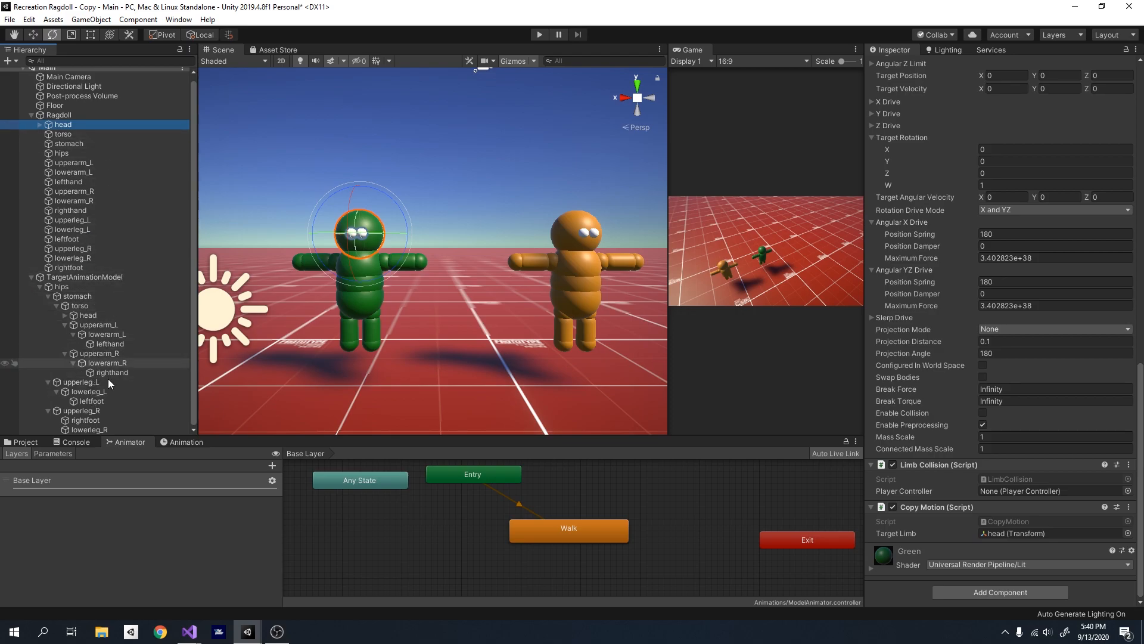
pyautogui.click(77, 133)
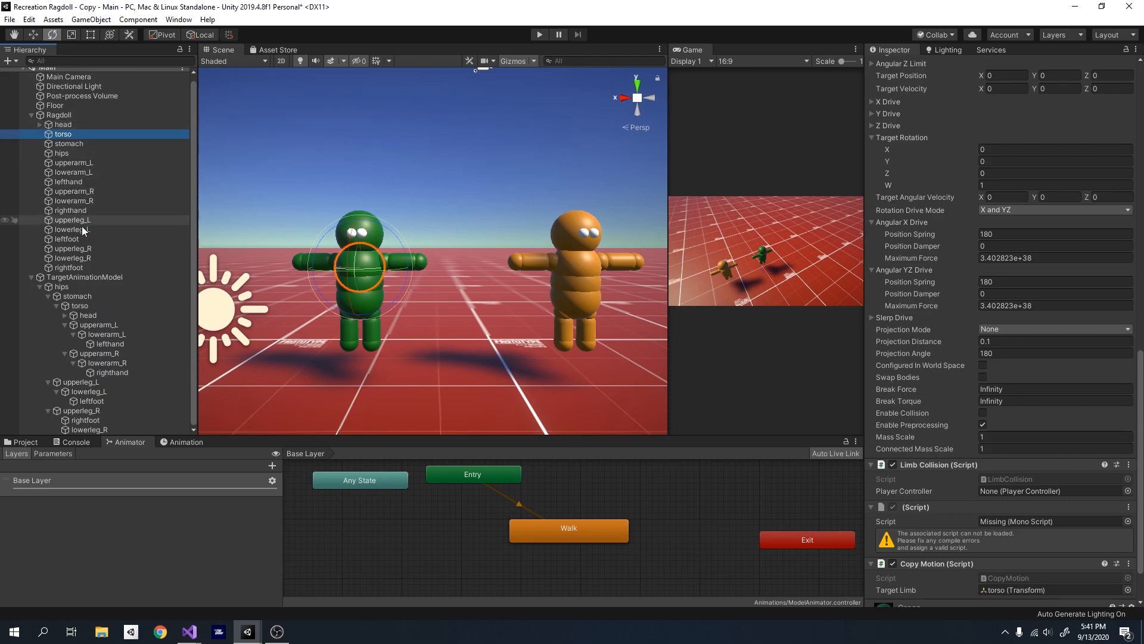
pyautogui.scroll(-3, 1031, 507)
pyautogui.click(64, 124)
pyautogui.click(71, 134)
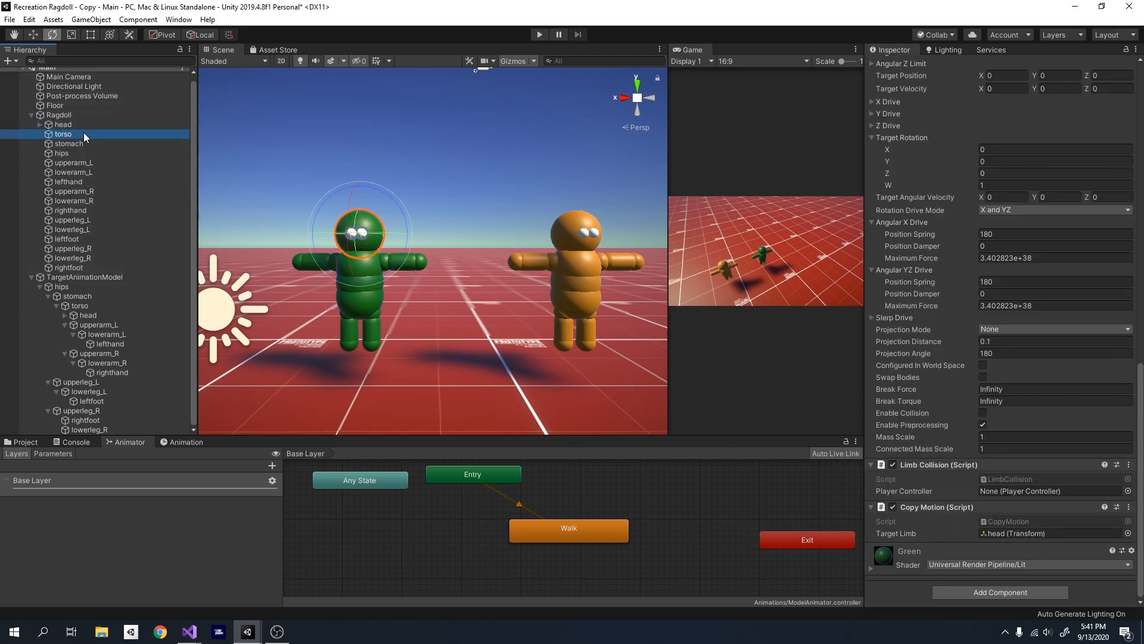
pyautogui.scroll(-3, 1013, 573)
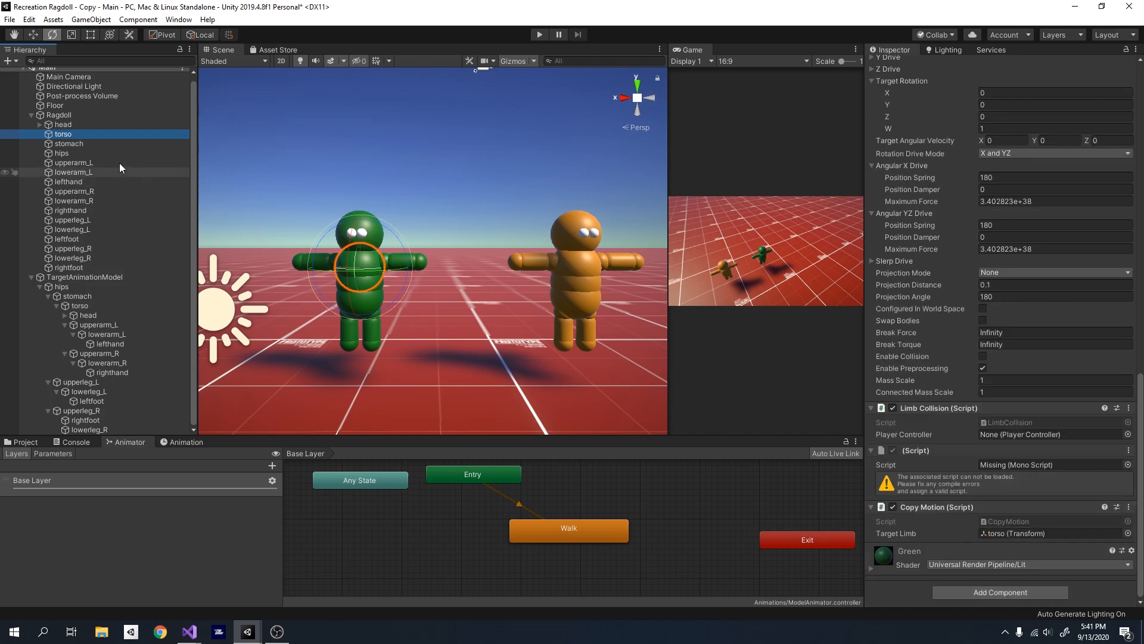
pyautogui.click(68, 144)
pyautogui.scroll(-5, 560, 314)
# - Run the scene to compare the green ragdoll's movement with the orange animated target model
pyautogui.press('w')
pyautogui.moveTo(560, 314); pyautogui.dragTo(496, 329, button='right')
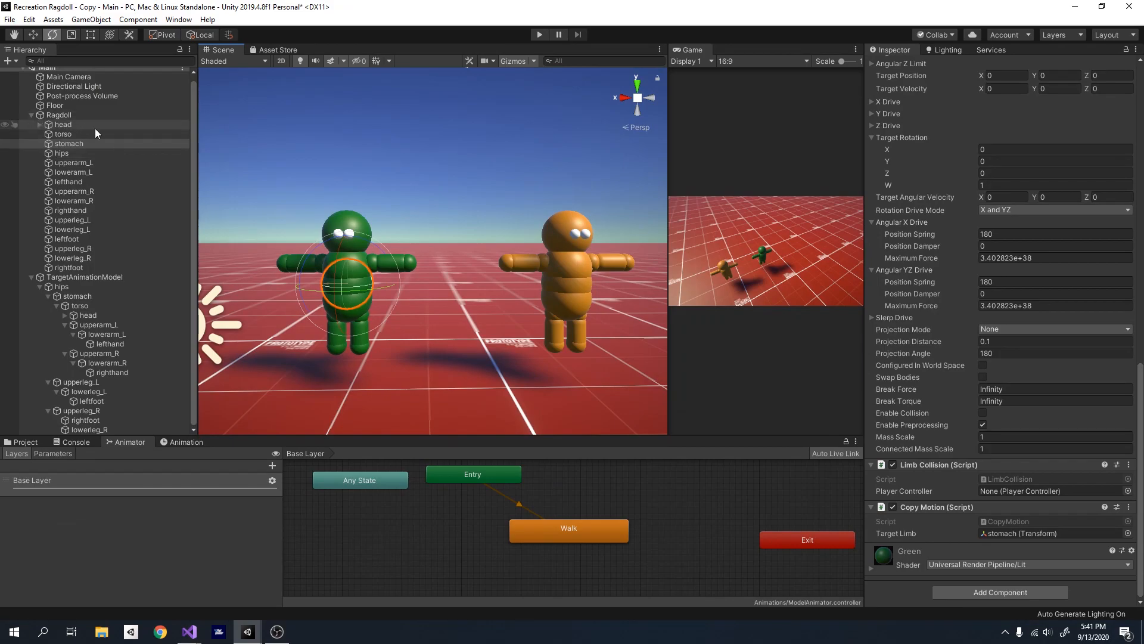
pyautogui.click(302, 124)
pyautogui.moveTo(458, 196); pyautogui.dragTo(490, 149, button='right')
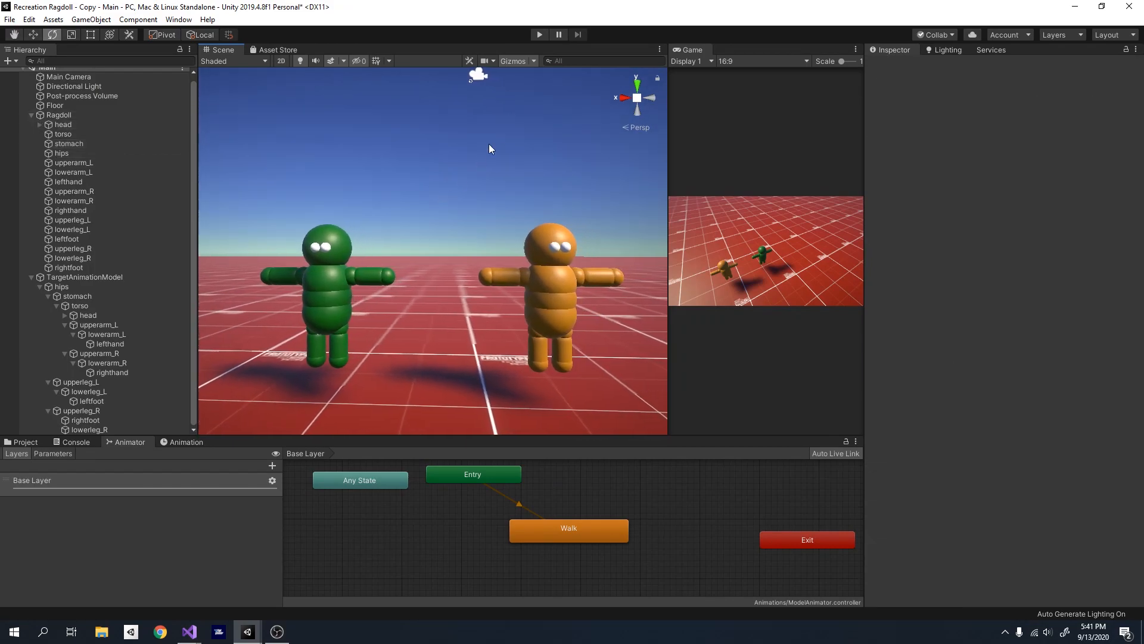
pyautogui.click(539, 35)
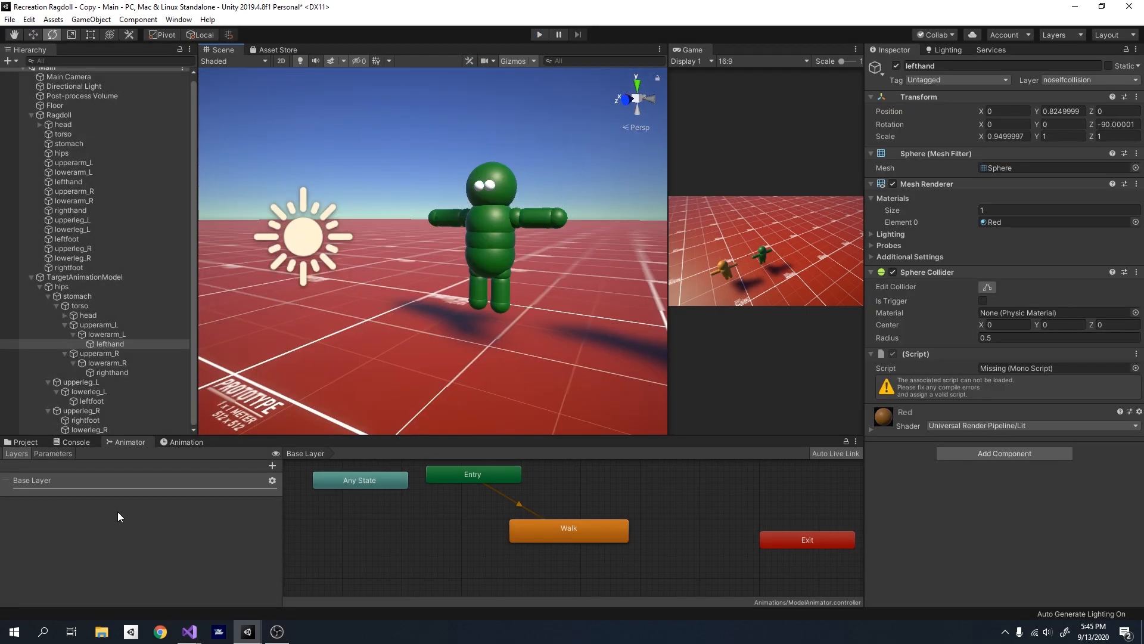
pyautogui.click(117, 480)
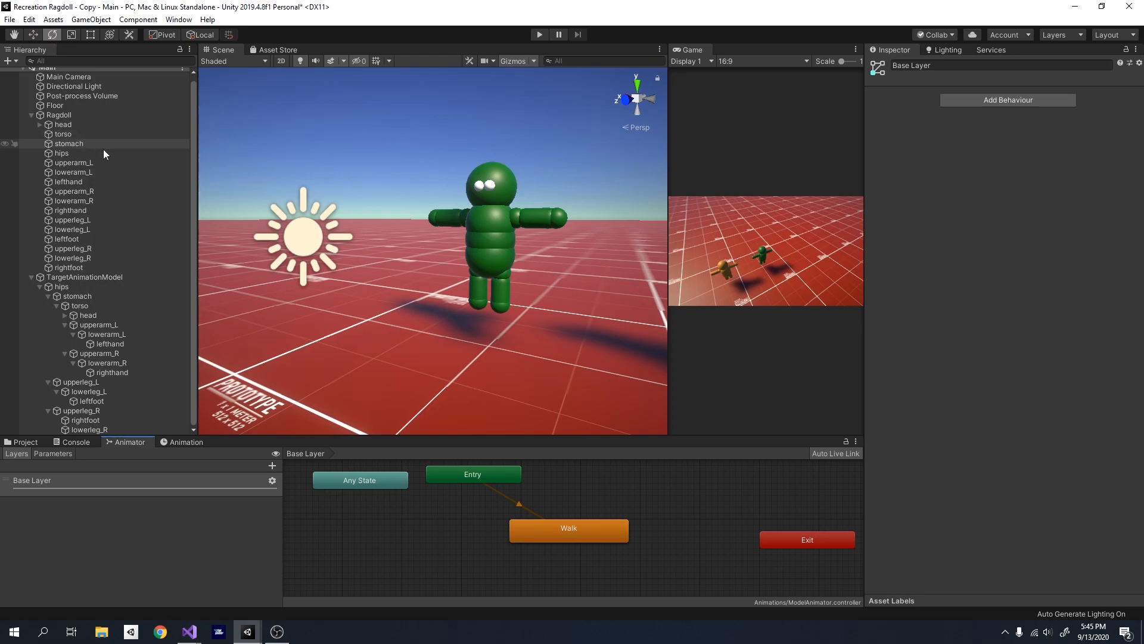
# - Examine the ragdoll's head, torso, hips, both upper arms and right upper leg one by one
pyautogui.rightClick(166, 212)
pyautogui.click(62, 123)
pyautogui.moveTo(365, 209); pyautogui.dragTo(477, 215, button='right')
pyautogui.press('w')
pyautogui.click(477, 214)
pyautogui.click(481, 272)
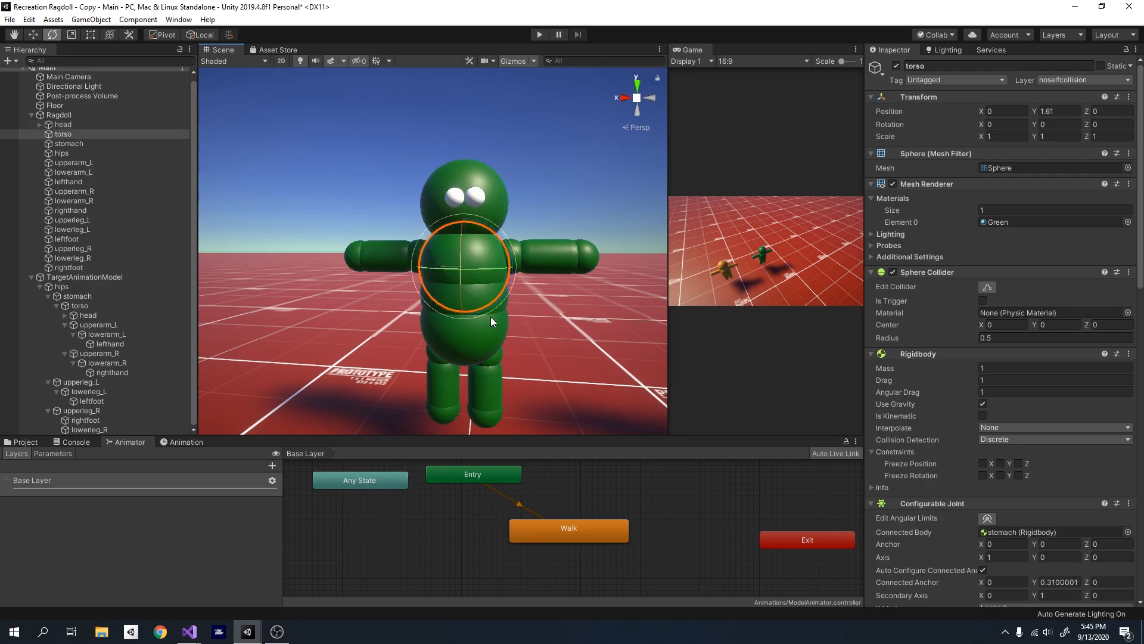
pyautogui.click(478, 340)
pyautogui.click(520, 255)
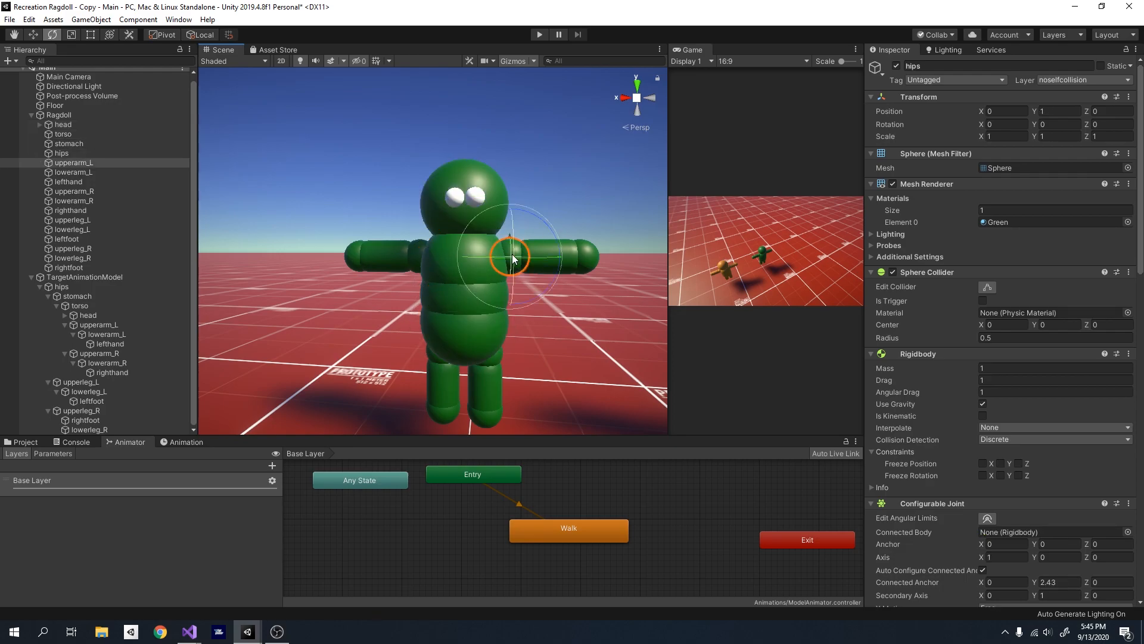
pyautogui.click(417, 255)
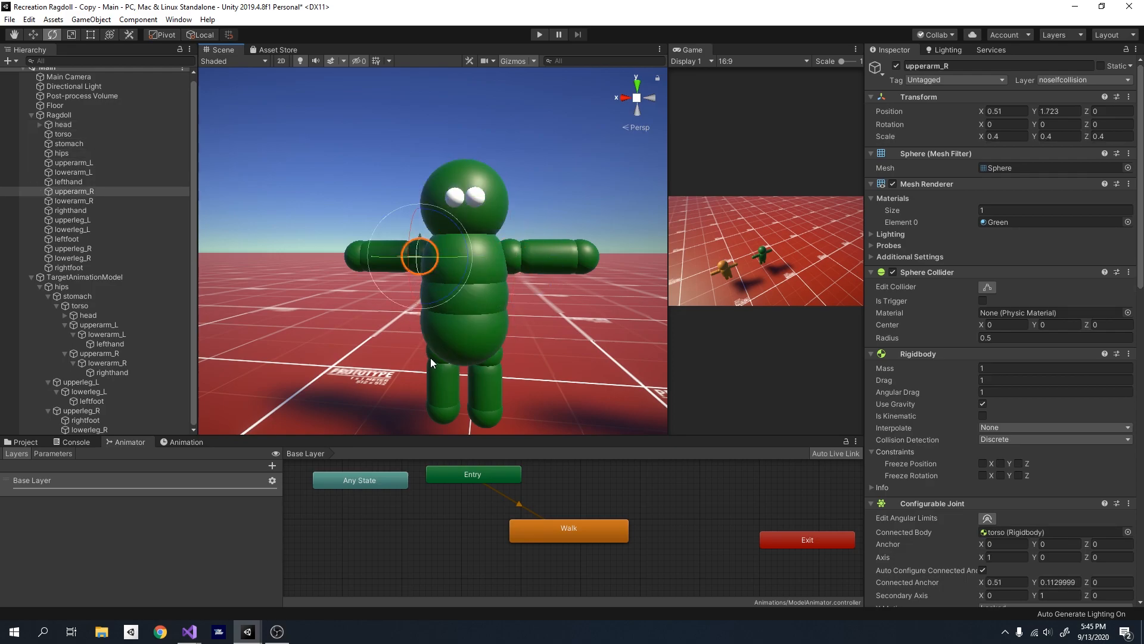
pyautogui.click(430, 357)
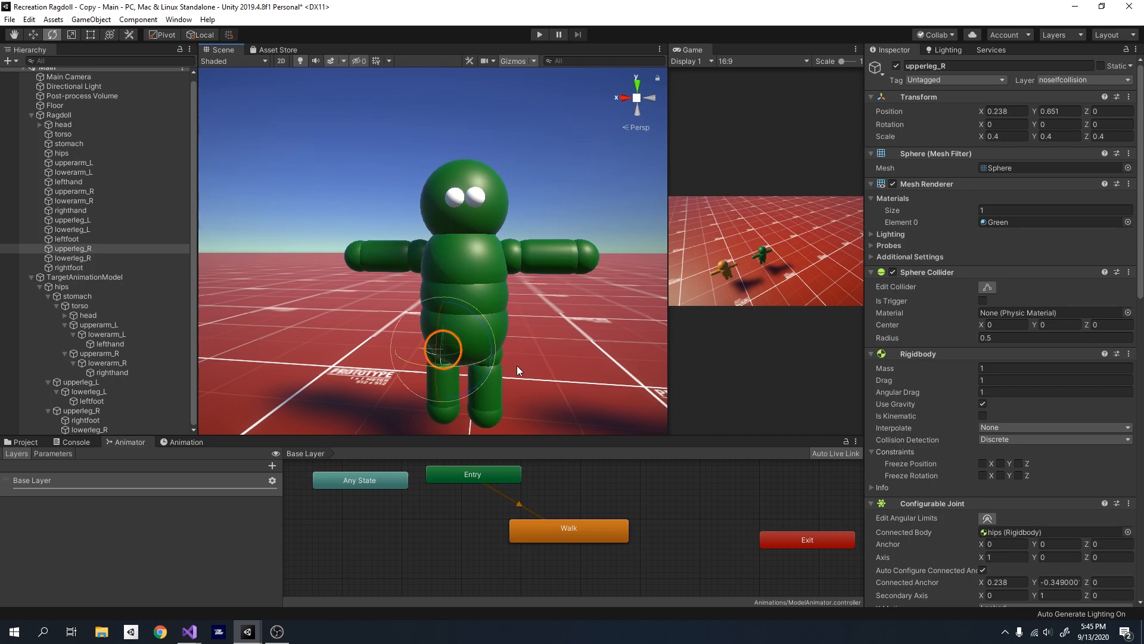
pyautogui.click(588, 181)
# - Inspect the segments of the ragdoll's left arm up close, ending with lefthand
pyautogui.moveTo(508, 213); pyautogui.dragTo(478, 246, button='right')
pyautogui.press('w')
pyautogui.moveTo(505, 195); pyautogui.dragTo(511, 215, button='right')
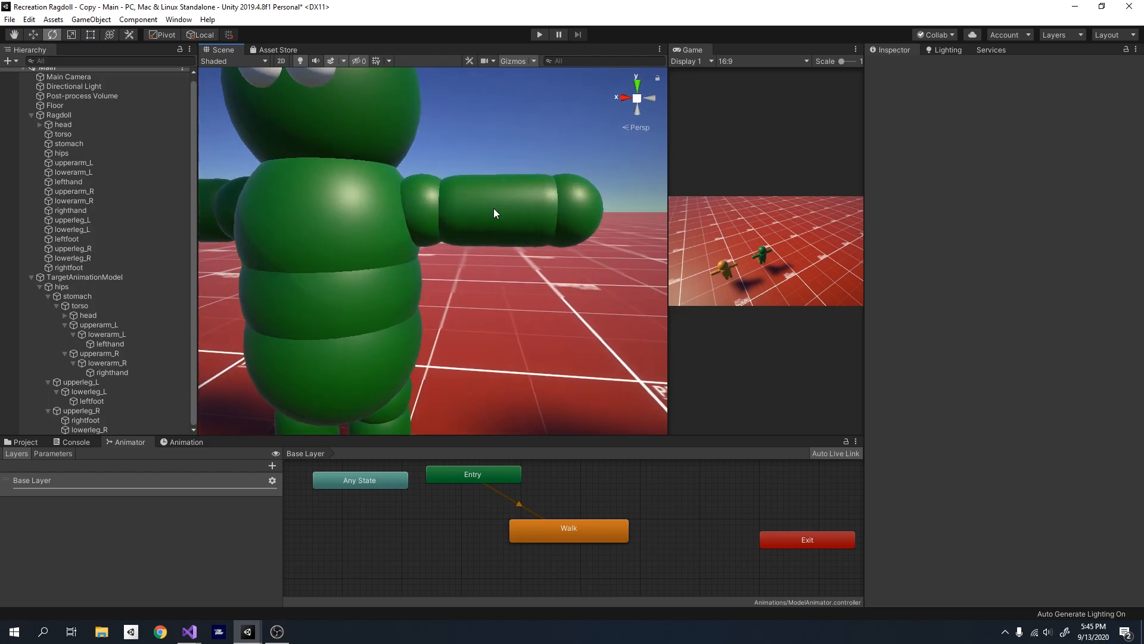
pyautogui.click(484, 202)
pyautogui.click(472, 115)
pyautogui.click(421, 187)
pyautogui.moveTo(468, 119); pyautogui.dragTo(466, 208, button='right')
pyautogui.click(472, 223)
pyautogui.click(529, 244)
# - Play the scene, observe how the target model's arms and legs swing in the walk, and stop playback
pyautogui.click(536, 37)
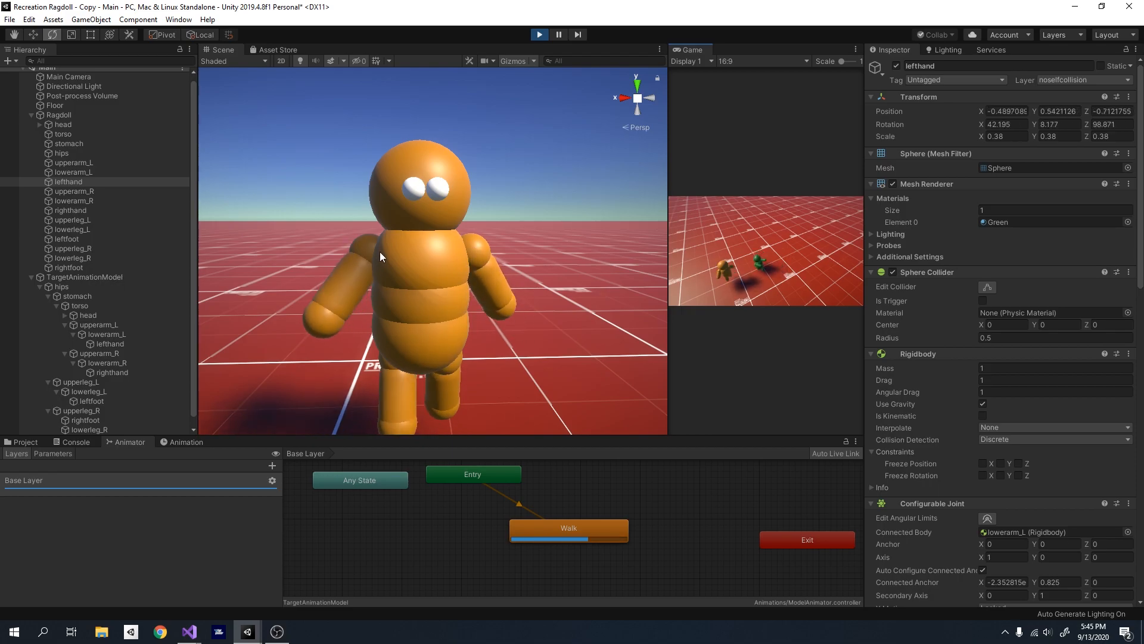
pyautogui.press('s')
pyautogui.moveTo(415, 252); pyautogui.dragTo(517, 148, button='right')
pyautogui.press('w')
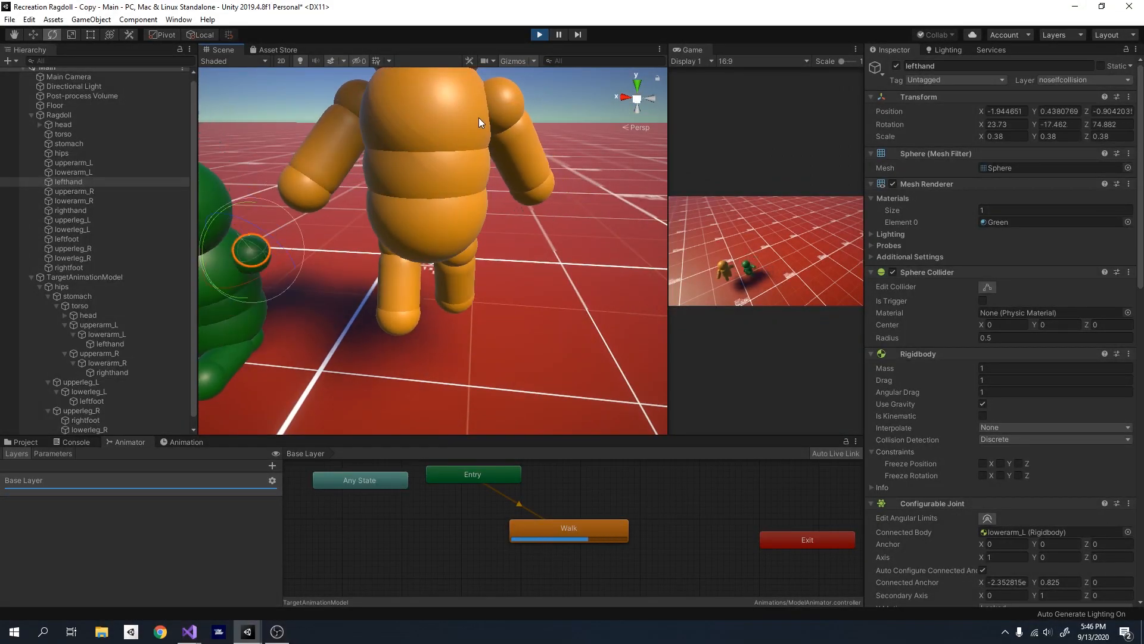
pyautogui.press('a')
pyautogui.moveTo(477, 200); pyautogui.dragTo(493, 180, button='right')
pyautogui.click(541, 36)
# - Remove the Copy Motion component from the ragdoll's lower arms, hands, lower legs and feet on both sides
pyautogui.moveTo(356, 215); pyautogui.dragTo(327, 164, button='right')
pyautogui.press('w')
pyautogui.press('a')
pyautogui.press('s')
pyautogui.press('w')
pyautogui.click(89, 163)
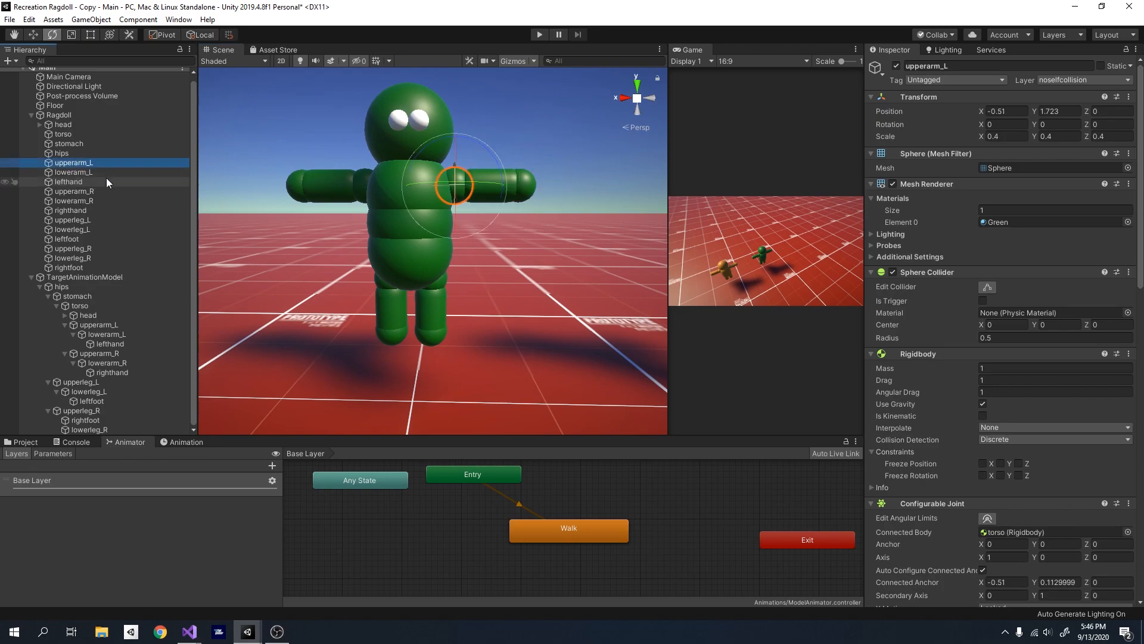
pyautogui.click(93, 172)
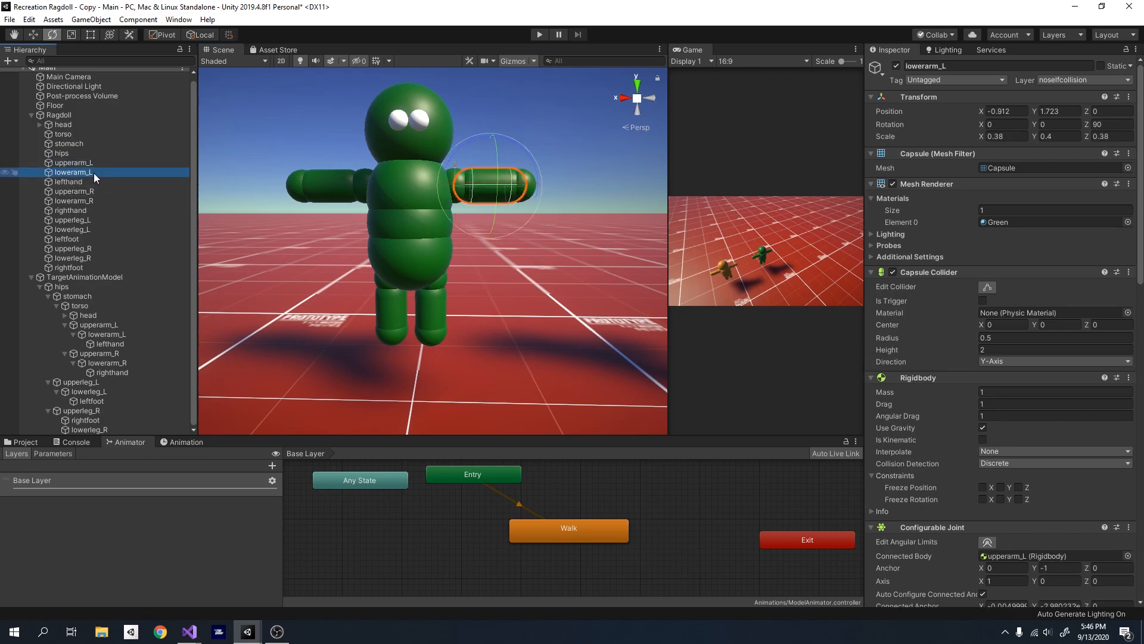
pyautogui.keyDown('shift'); pyautogui.click(94, 181); pyautogui.keyUp('shift')
pyautogui.keyDown('ctrl'); pyautogui.click(101, 201); pyautogui.keyUp('ctrl')
pyautogui.keyDown('ctrl'); pyautogui.click(101, 209); pyautogui.keyUp('ctrl')
pyautogui.keyDown('ctrl'); pyautogui.click(96, 259); pyautogui.keyUp('ctrl')
pyautogui.keyDown('ctrl'); pyautogui.click(95, 268); pyautogui.keyUp('ctrl')
pyautogui.keyDown('ctrl'); pyautogui.click(95, 232); pyautogui.keyUp('ctrl')
pyautogui.keyDown('ctrl'); pyautogui.click(94, 238); pyautogui.keyUp('ctrl')
pyautogui.scroll(-15, 1081, 446)
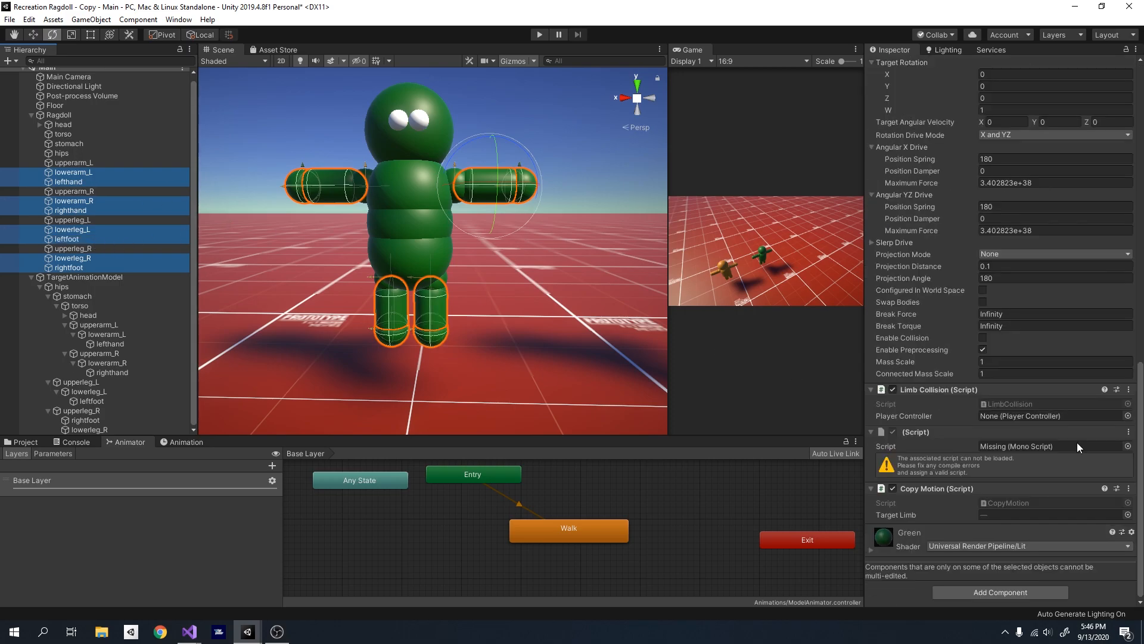
pyautogui.rightClick(945, 488)
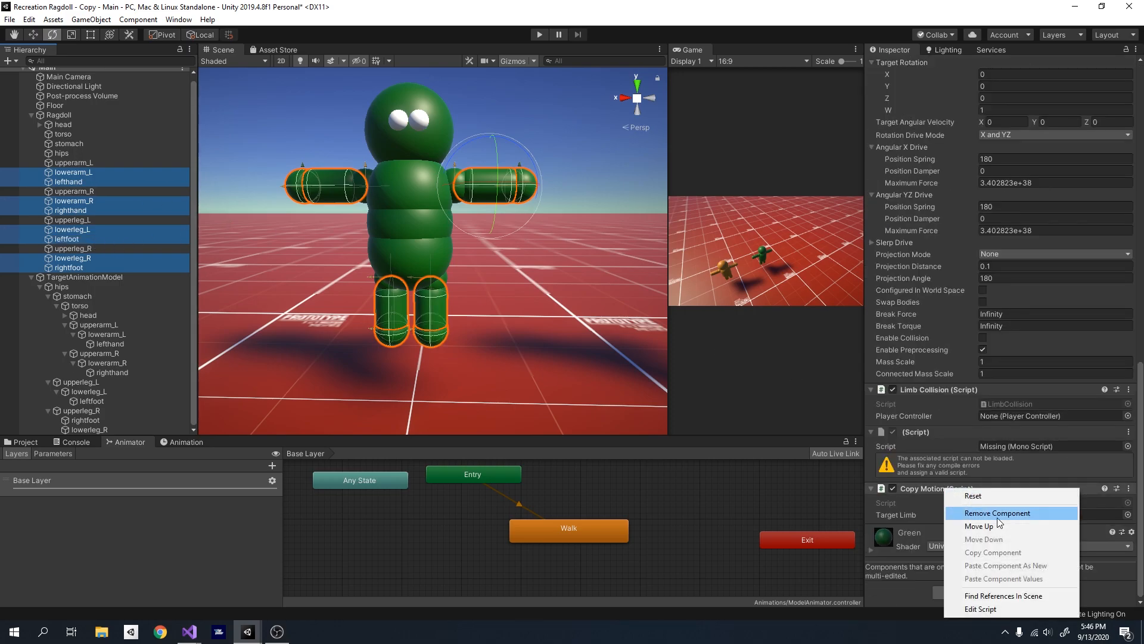
pyautogui.click(996, 513)
# - Play the scene with both models in view to test the ragdoll's reduced motion copying, and stop playback
pyautogui.keyDown('alt'); pyautogui.moveTo(539, 305); pyautogui.dragTo(540, 256); pyautogui.keyUp('alt')
pyautogui.press('s')
pyautogui.moveTo(540, 256); pyautogui.dragTo(498, 273, button='right')
pyautogui.press('w')
pyautogui.press('s')
pyautogui.press('w')
pyautogui.press('s')
pyautogui.press('w')
pyautogui.click(482, 247)
pyautogui.press('s')
pyautogui.click(540, 34)
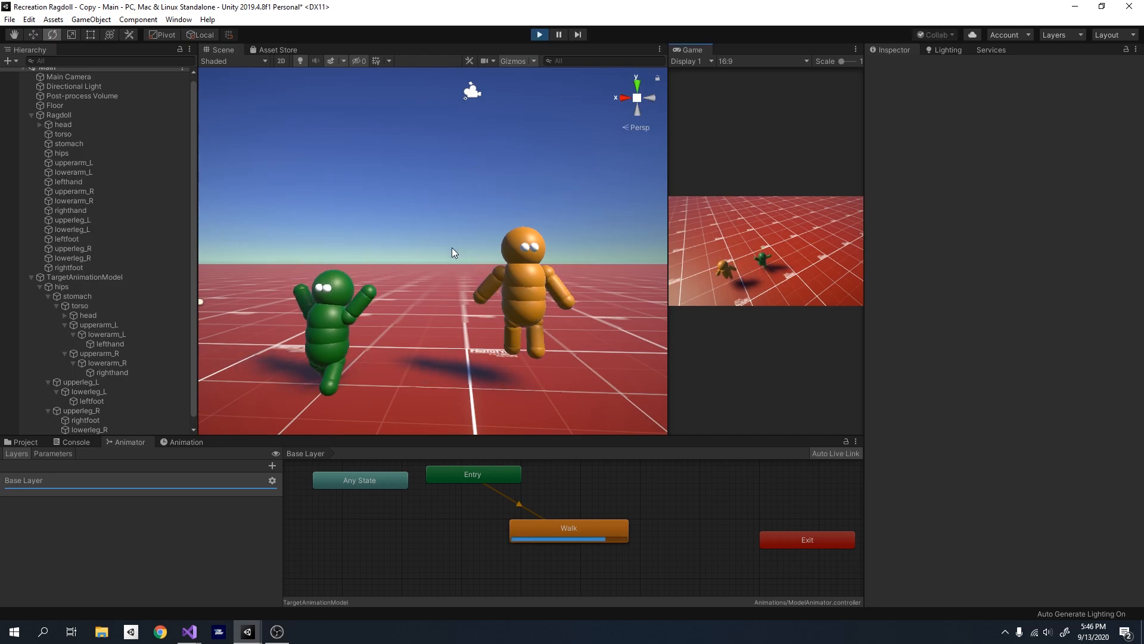
pyautogui.moveTo(451, 248); pyautogui.dragTo(410, 259, button='right')
pyautogui.hotkey('ctrl', 'p')
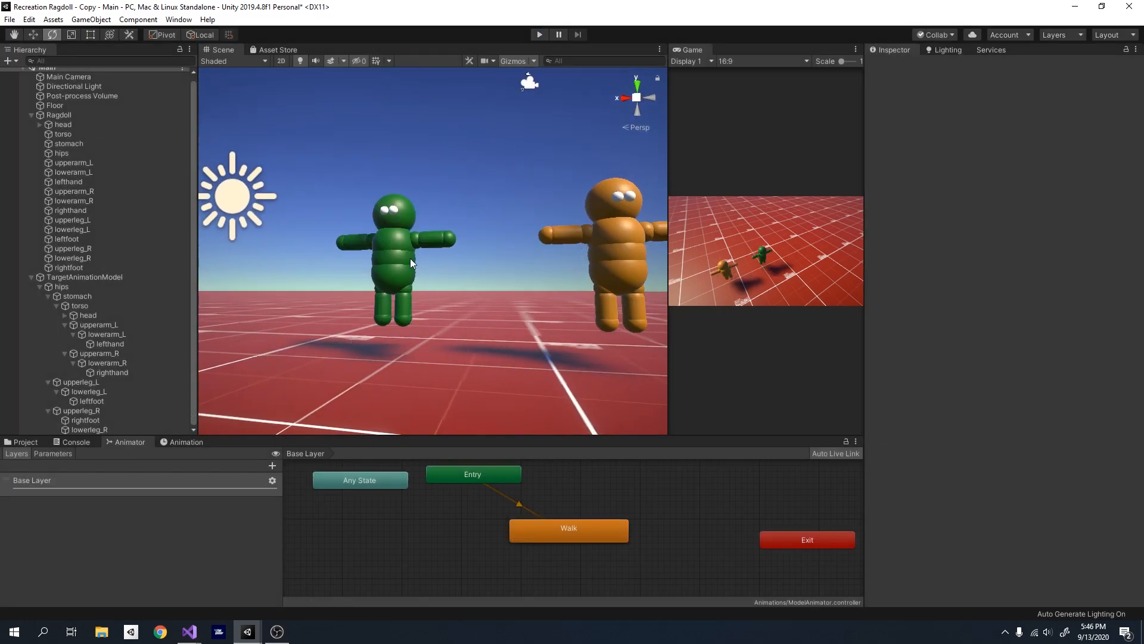
# - Check the Copy Motion component shared by the ragdoll's upperarm_L and upperarm_R
pyautogui.click(92, 162)
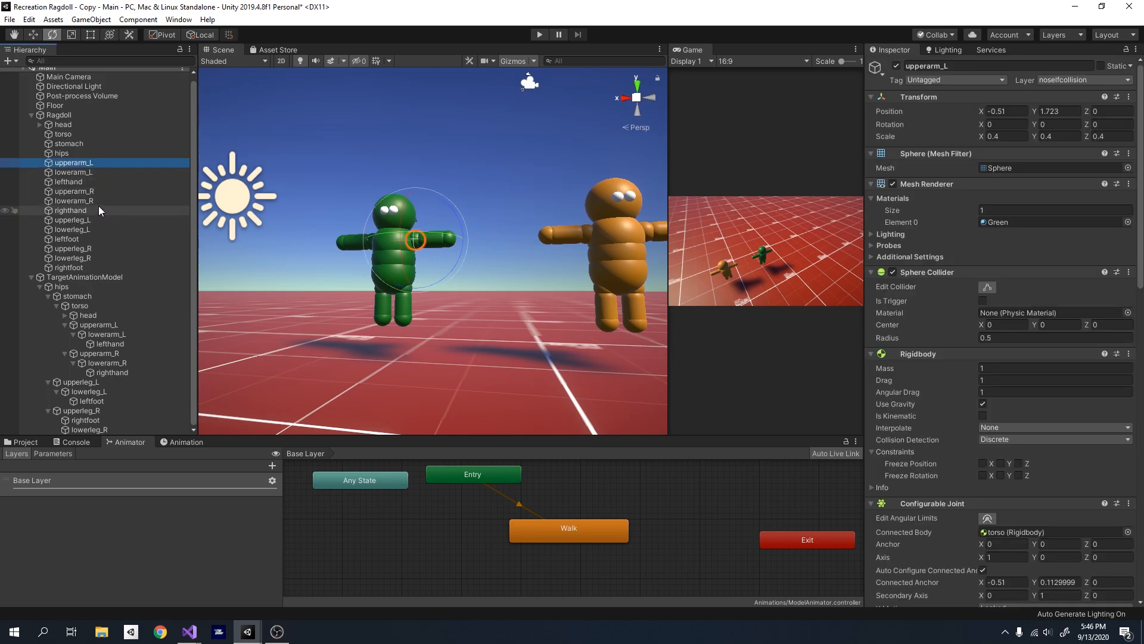
pyautogui.keyDown('ctrl'); pyautogui.click(97, 190); pyautogui.keyUp('ctrl')
pyautogui.scroll(-10, 1003, 525)
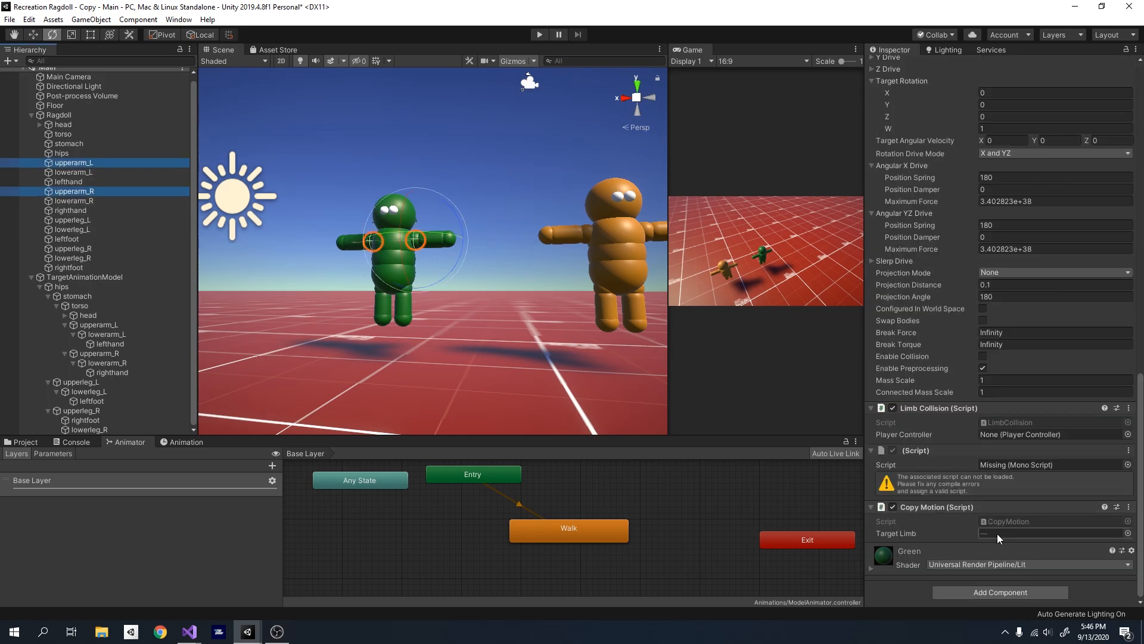
# - Switch to the CopyMotion script in Visual Studio and declare a public bool named mirror below targetLimb
pyautogui.click(189, 631)
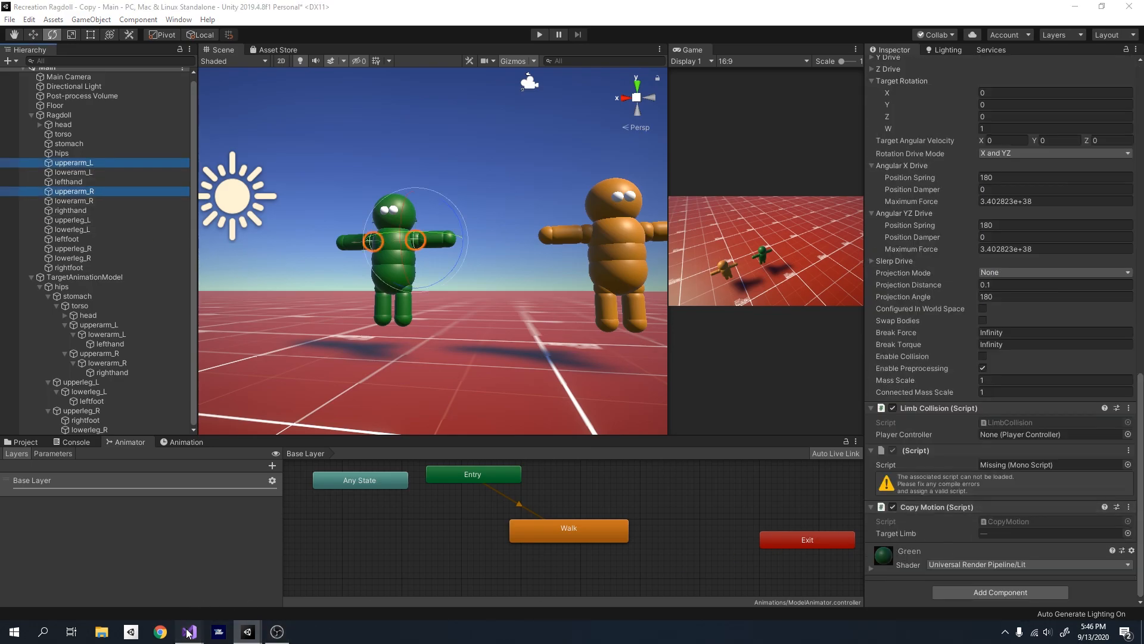
pyautogui.click(263, 557)
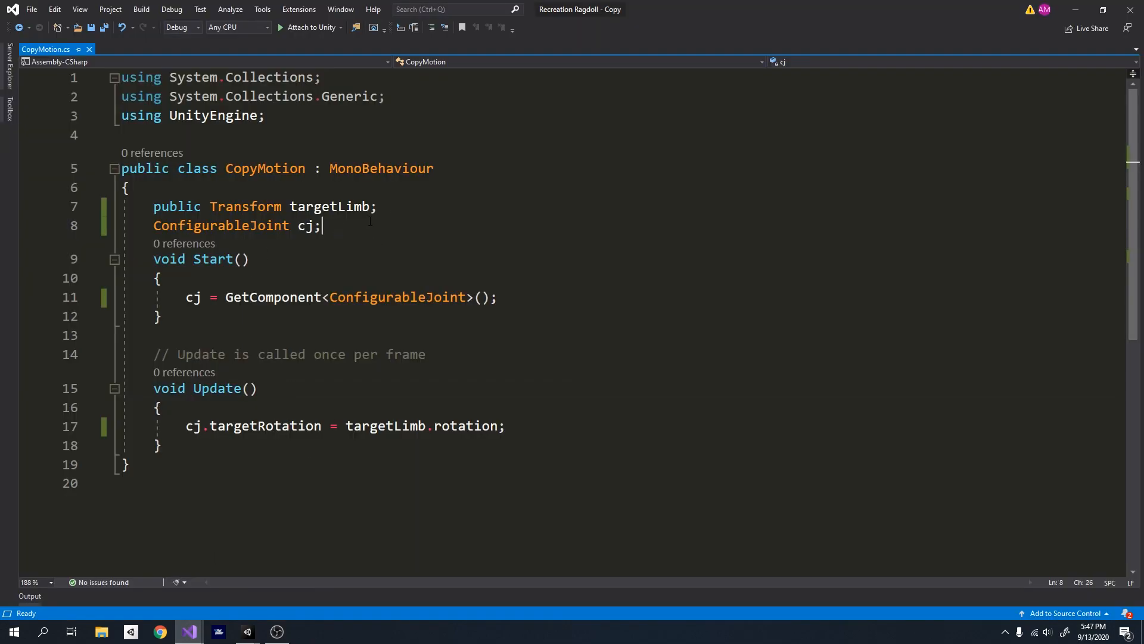
pyautogui.press('Return')
pyautogui.write('publi')
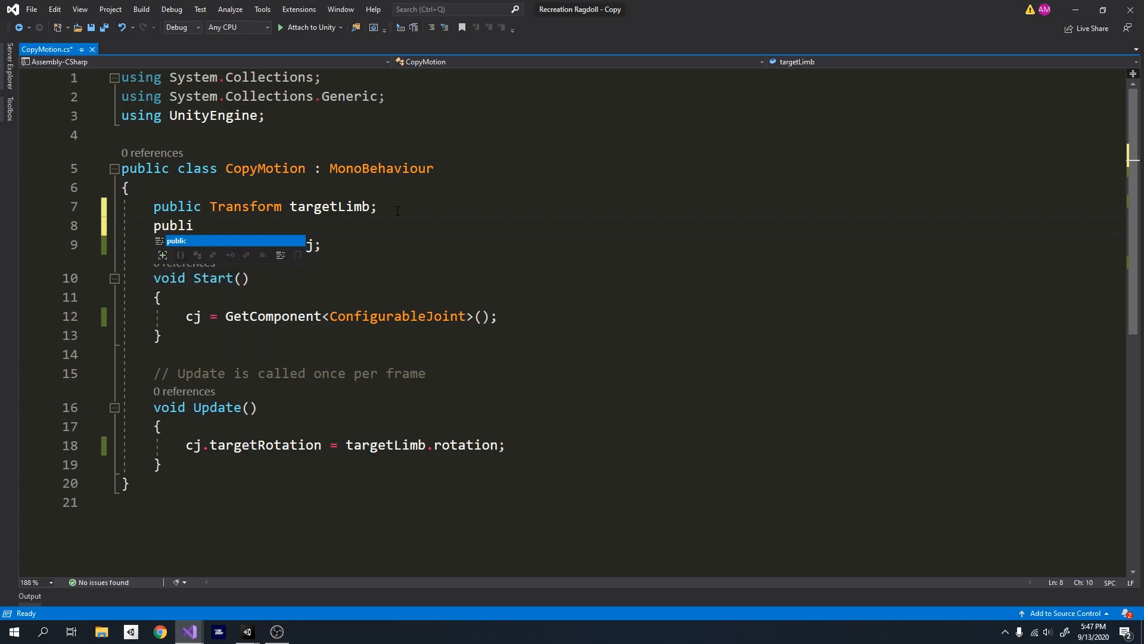
pyautogui.write('c bool mirro')
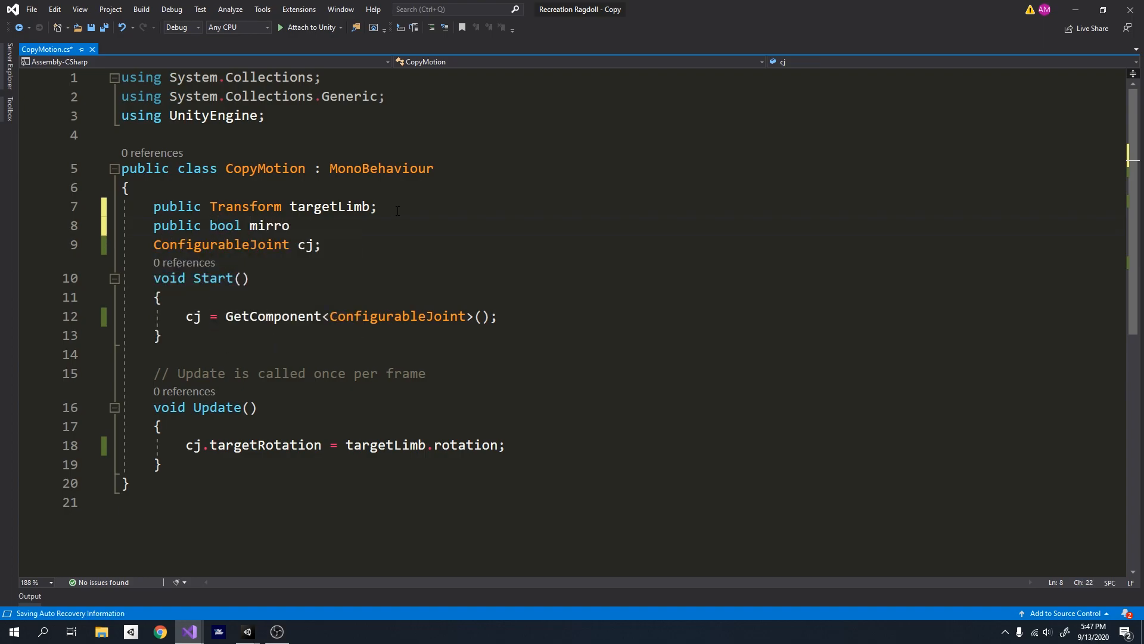
# - Move the targetRotation assignment in Update into an if (!mirror) block, removing the original line below it
pyautogui.scroll(-3, 346, 336)
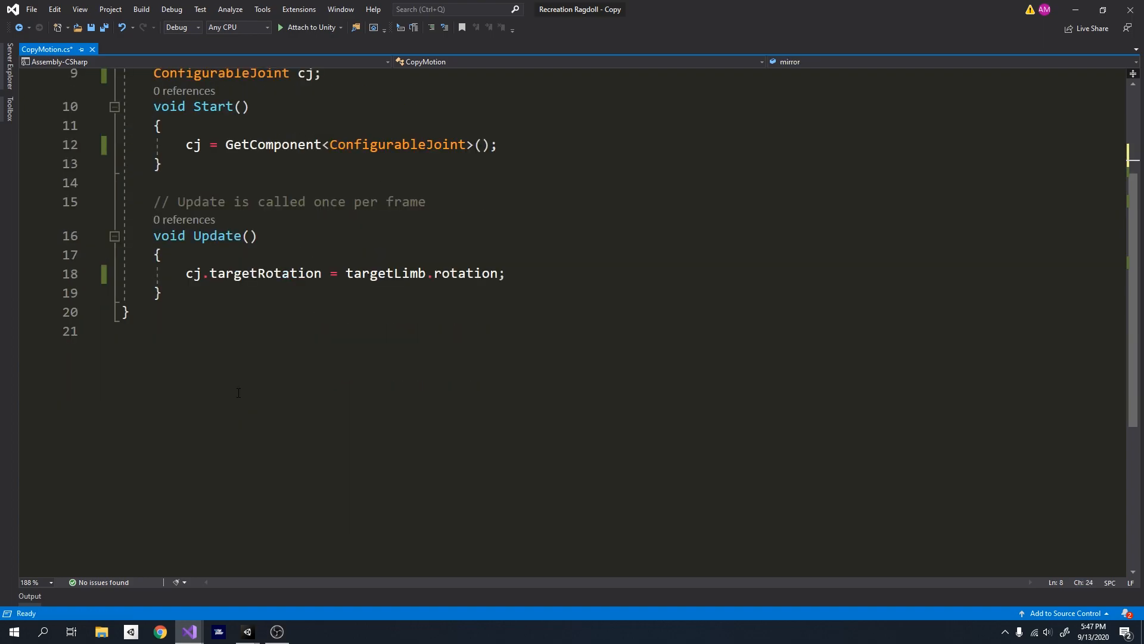
pyautogui.scroll(2, 237, 391)
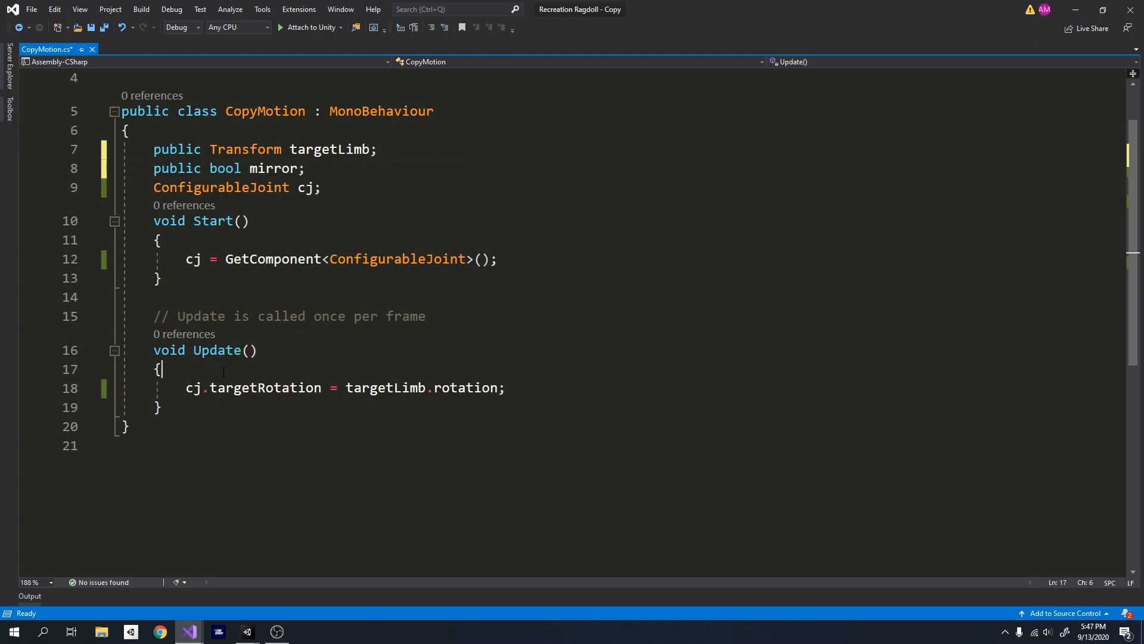
pyautogui.press('Return')
pyautogui.write('if (!mirror)')
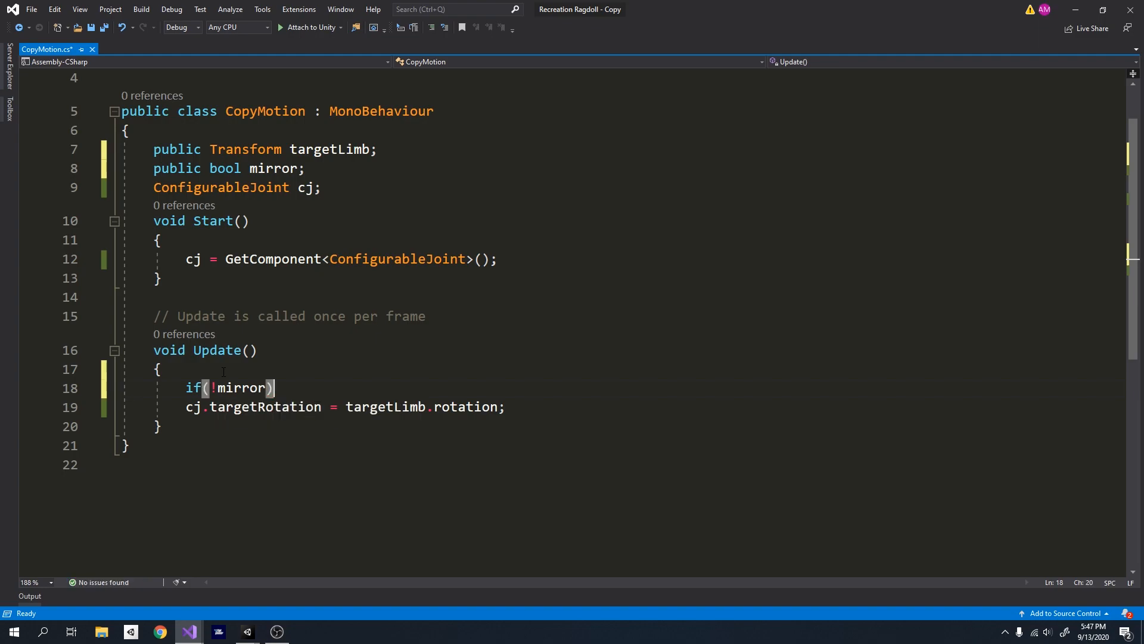
pyautogui.press('Return')
pyautogui.write('{')
pyautogui.press('Return')
pyautogui.moveTo(185, 463); pyautogui.dragTo(476, 464)
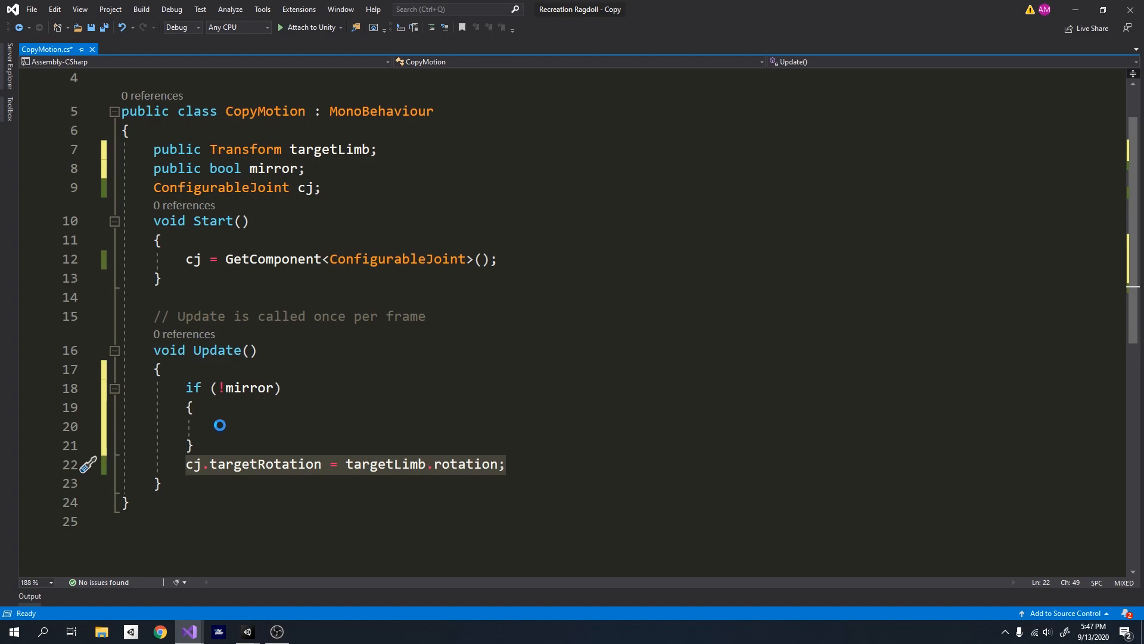
pyautogui.click(217, 427)
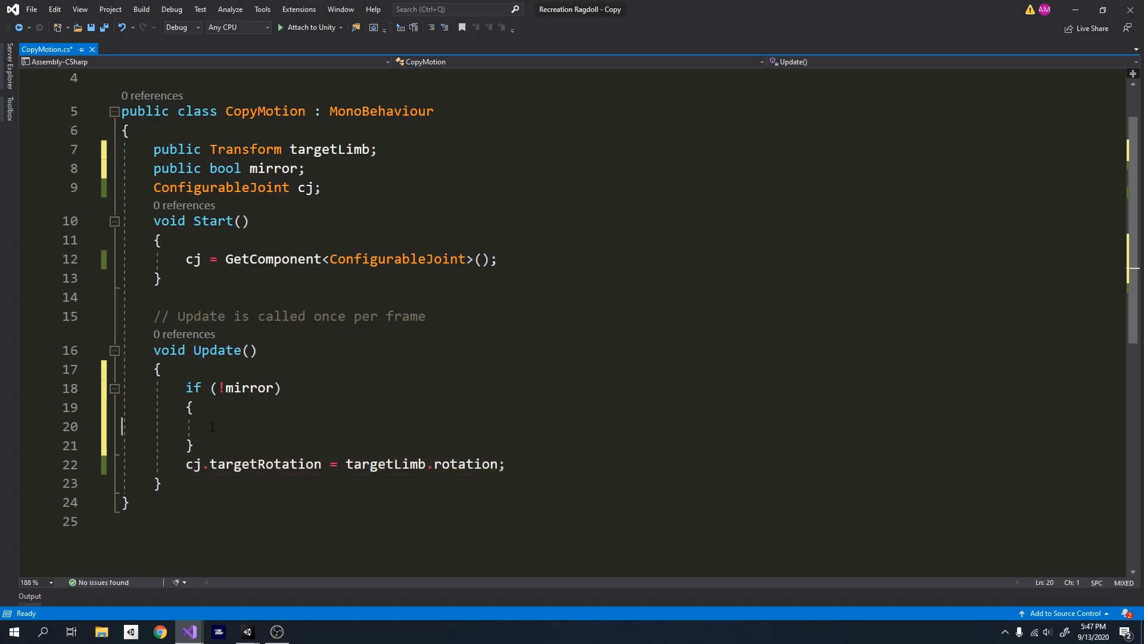
pyautogui.write('cj.targetRotation = targetLimb.rotation;')
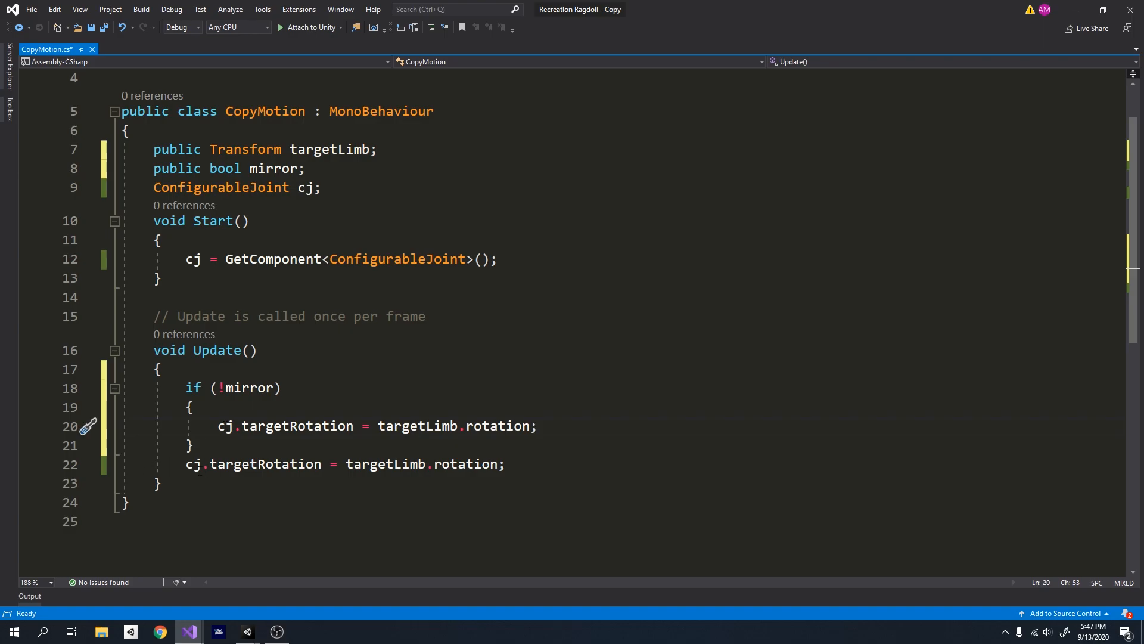
pyautogui.moveTo(185, 463); pyautogui.dragTo(508, 465)
pyautogui.press('BackSpace')
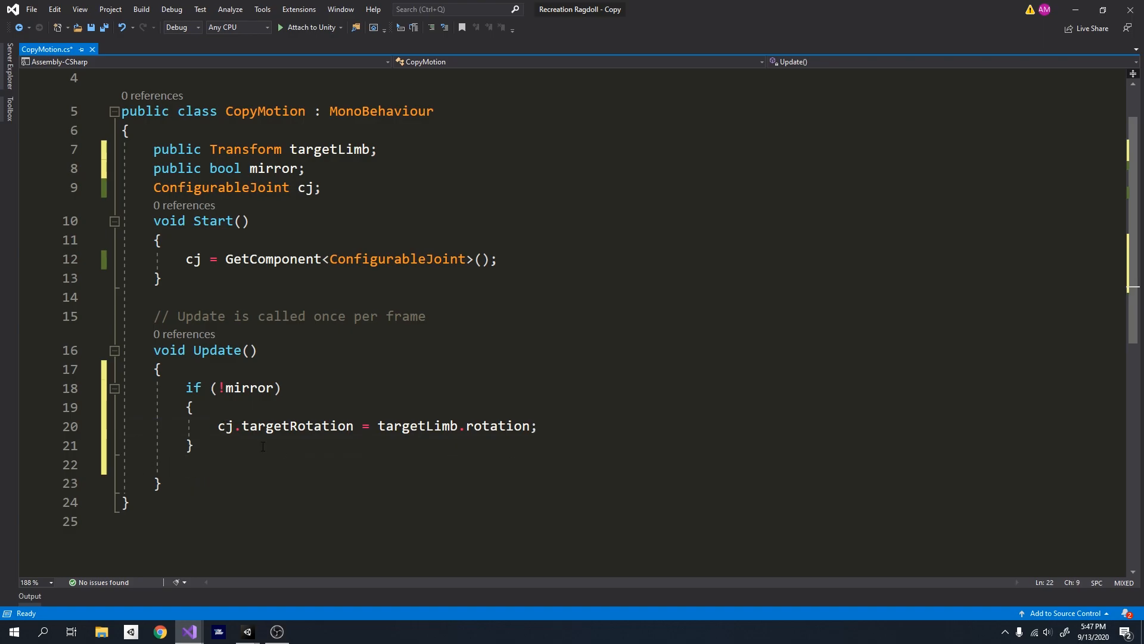
# - Add an else block after the if (!mirror) block in Update
pyautogui.press('Return')
pyautogui.write('else')
pyautogui.press('Tab')
pyautogui.press('Tab')
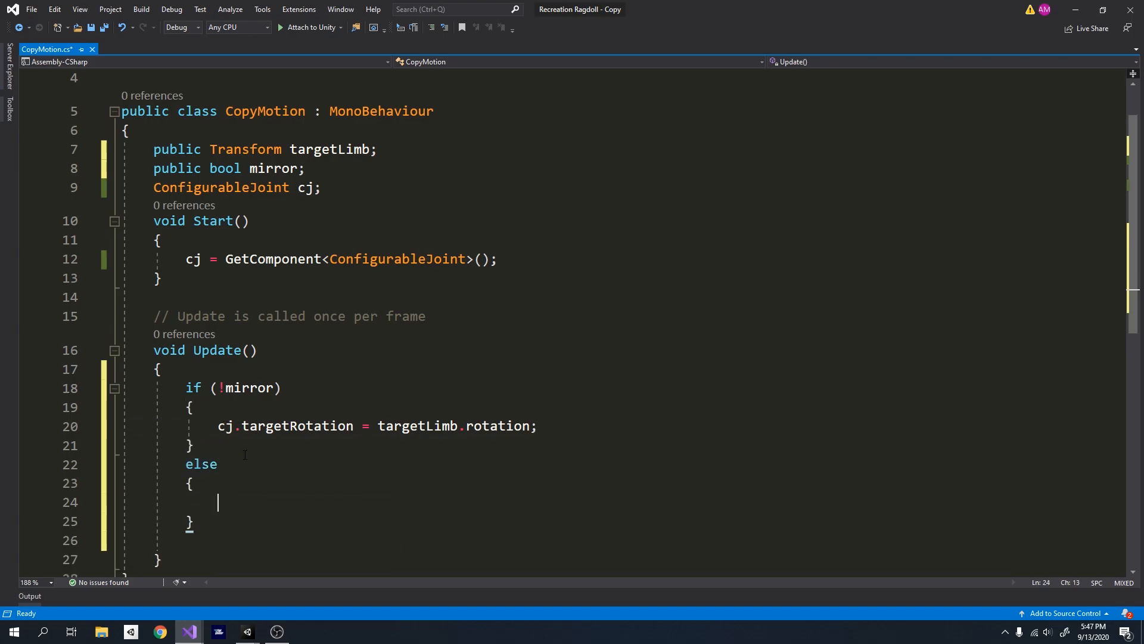
# - In the else block, assign Quaternion.Inverse(targetLimb.rotation) to cj.targetRotation and save the script
pyautogui.write('cj.tagret')
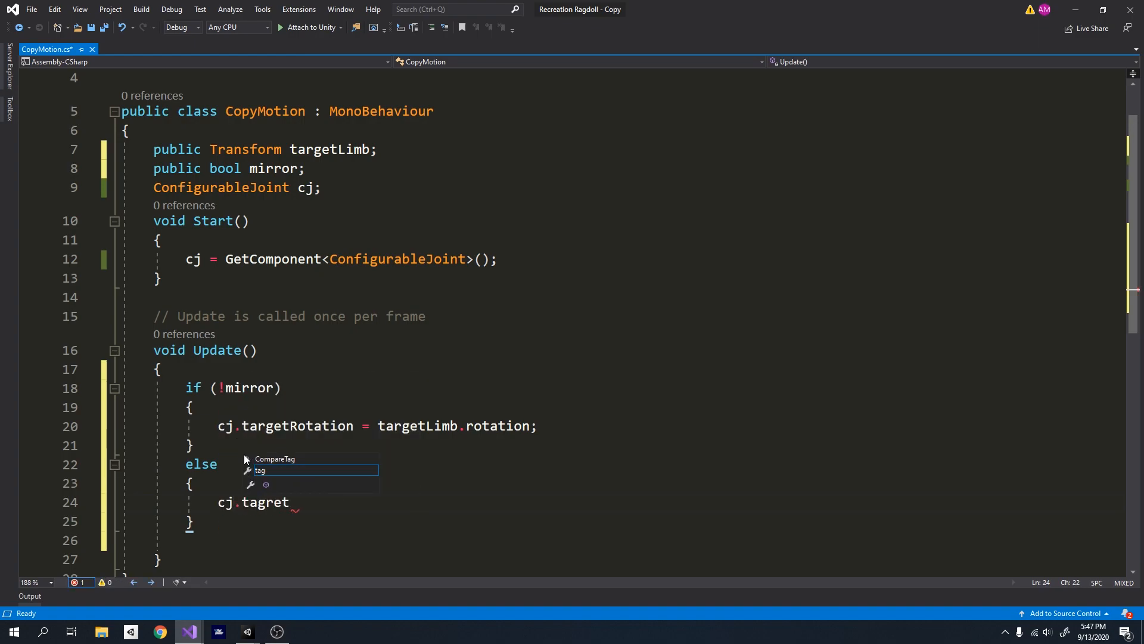
pyautogui.press('BackSpace')
pyautogui.press('BackSpace')
pyautogui.press('BackSpace')
pyautogui.press('BackSpace')
pyautogui.write('rget')
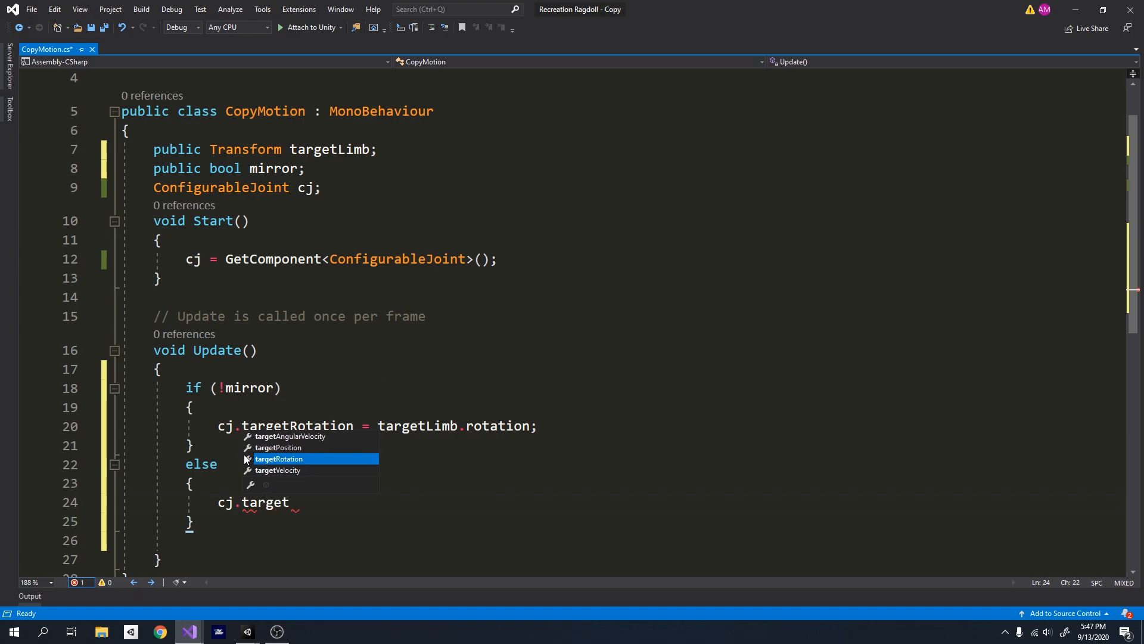
pyautogui.write('Rotation = Quaternion')
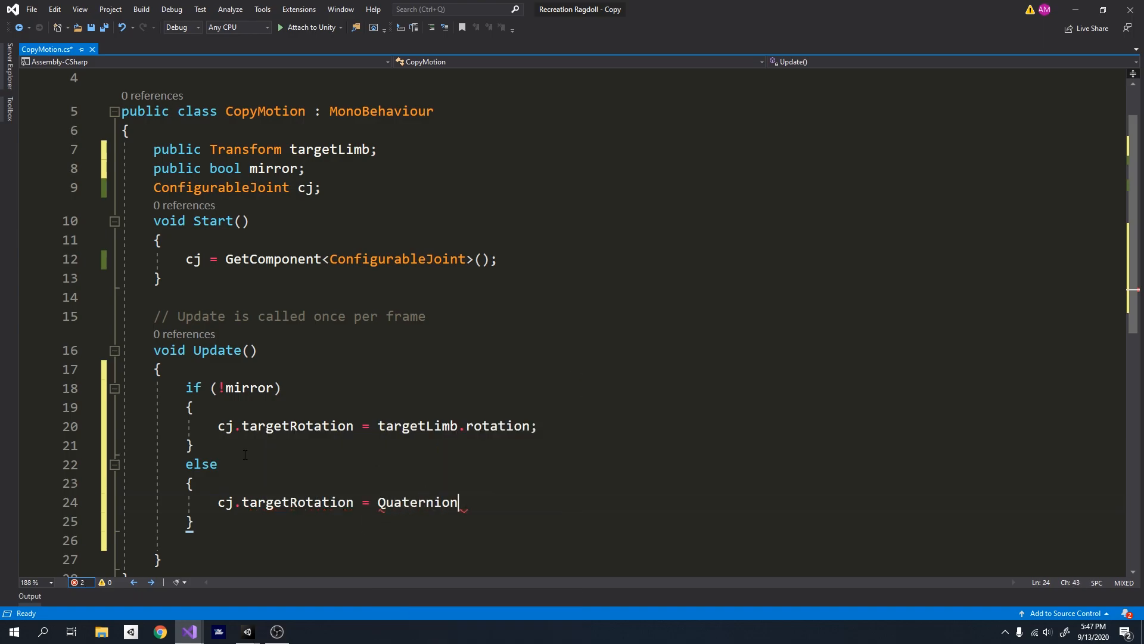
pyautogui.write('.Inverse')
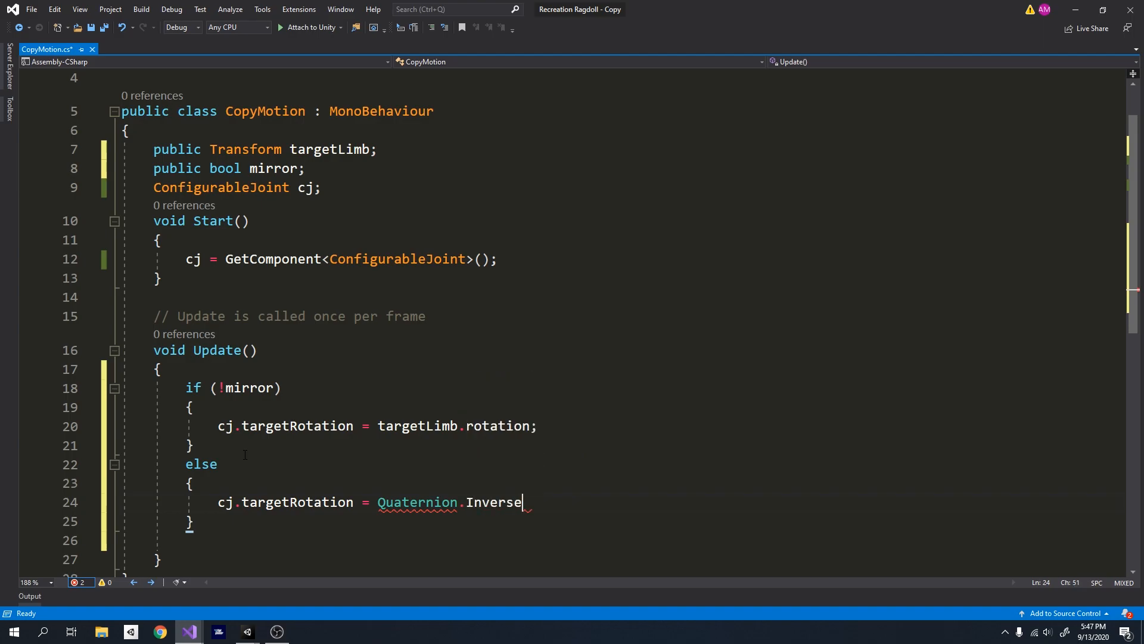
pyautogui.write('(target')
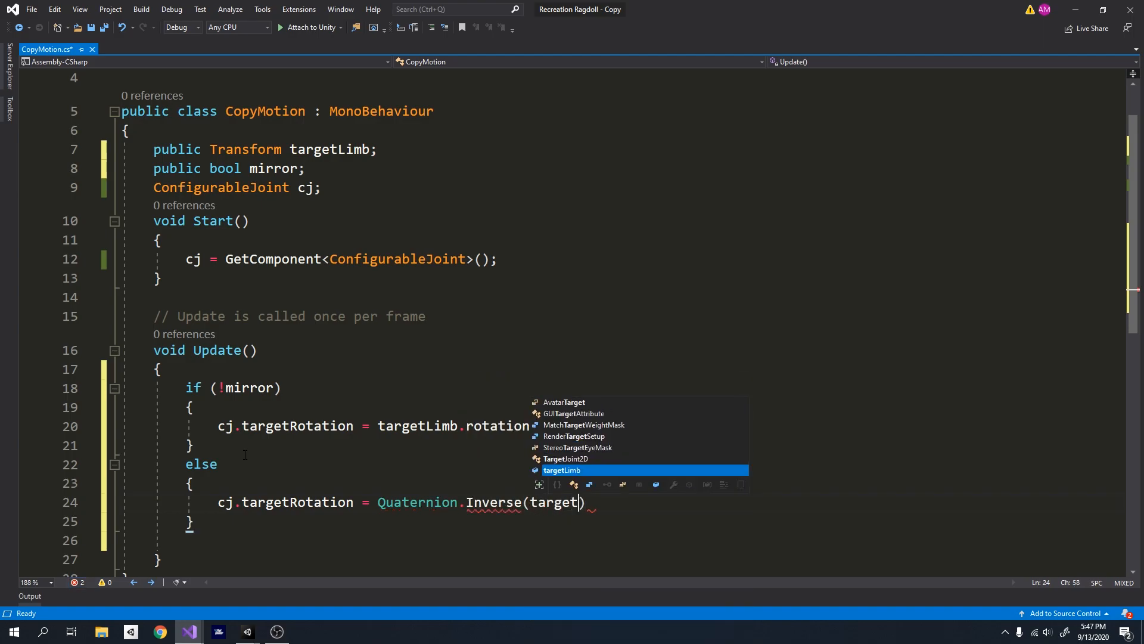
pyautogui.write('Limb.rotation')
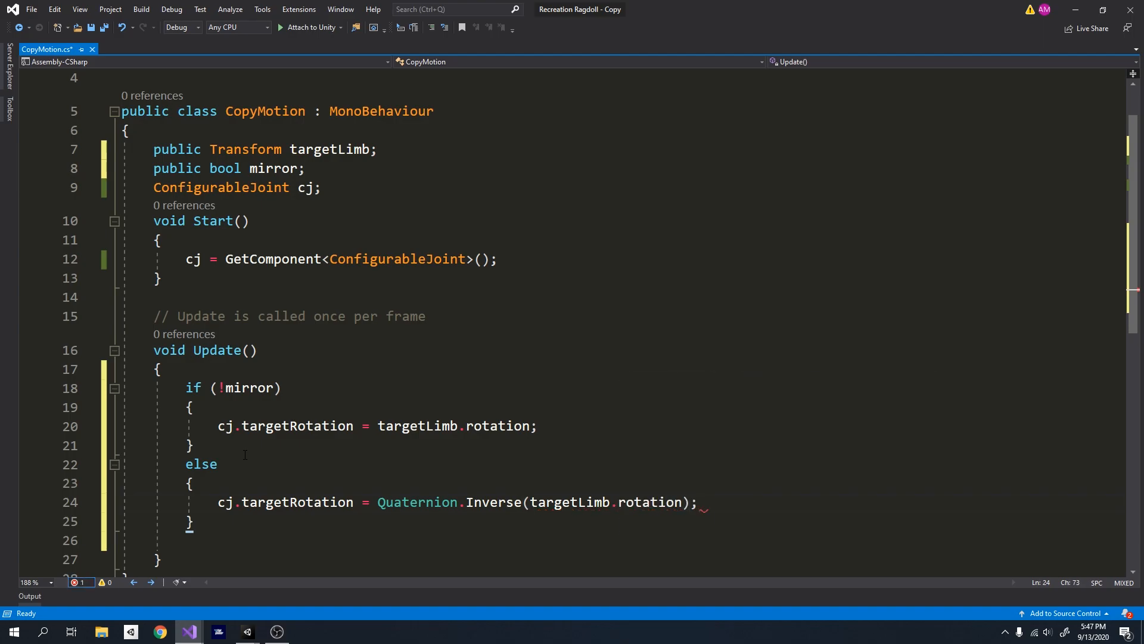
pyautogui.hotkey('ctrl', 's')
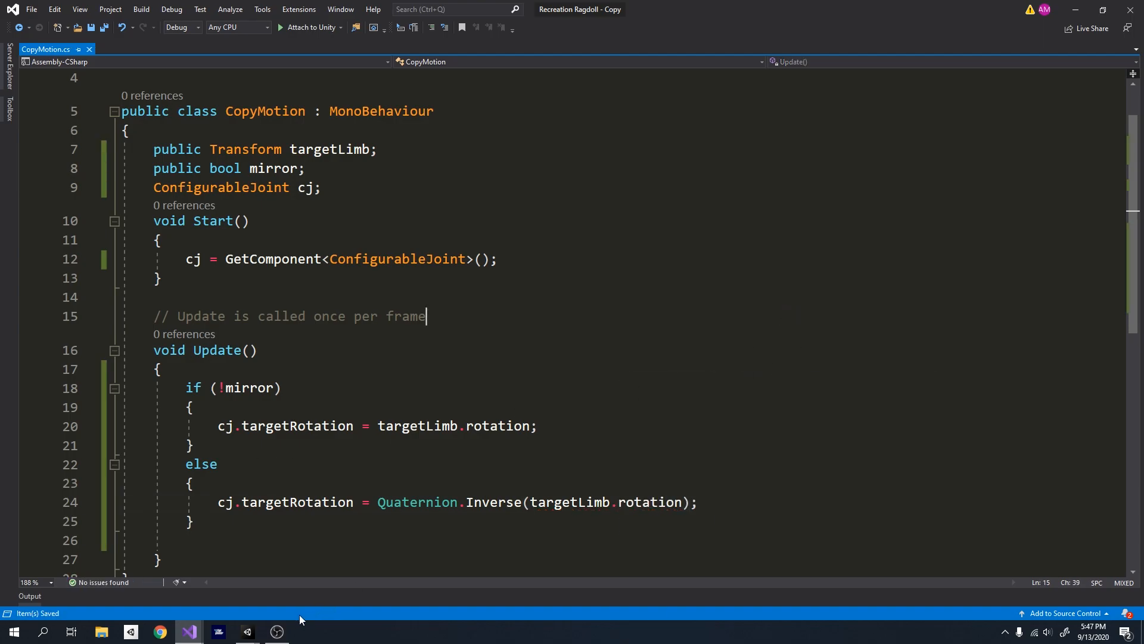
# - Return to the Unity copy project and enable Mirror in Copy Motion on the ragdoll's upperarm_L and upperarm_R
pyautogui.moveTo(241, 638)
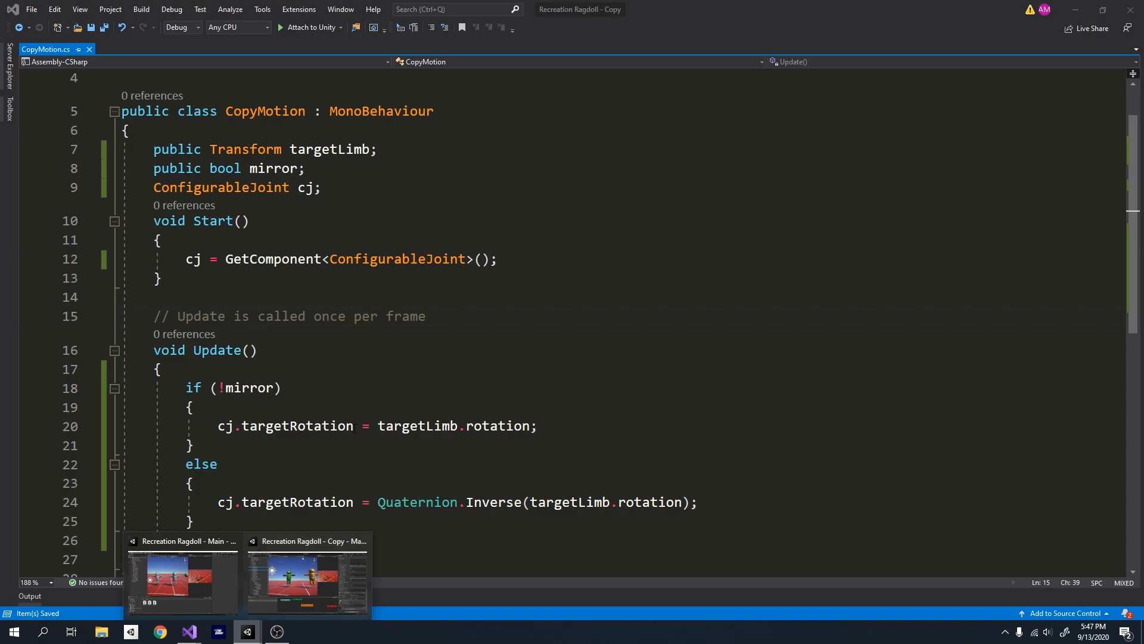
pyautogui.click(268, 572)
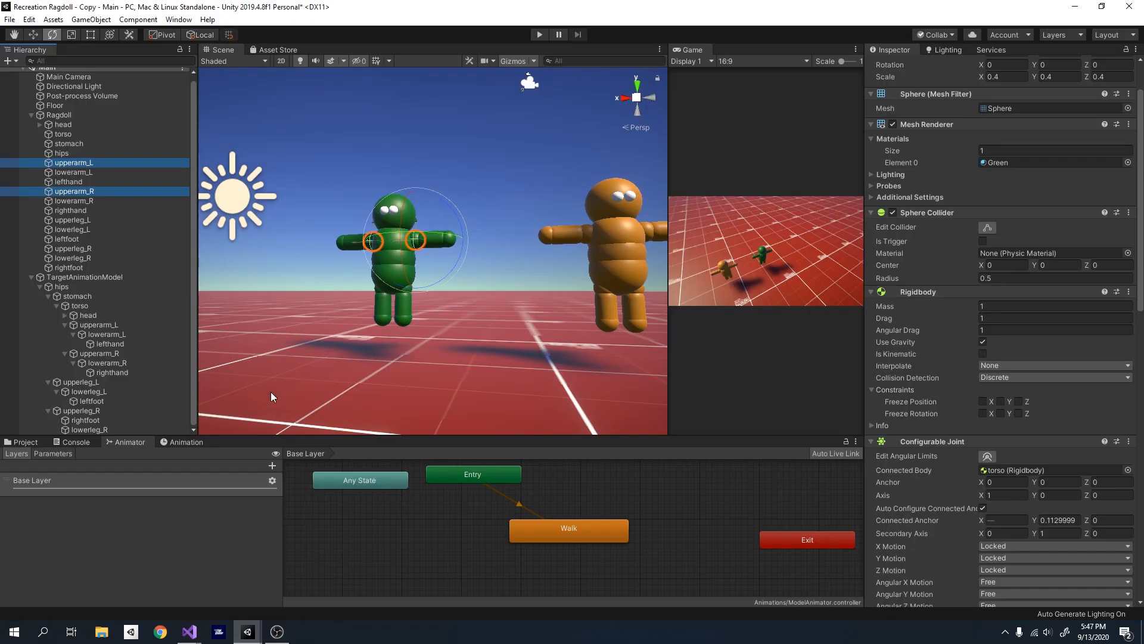
pyautogui.click(99, 166)
pyautogui.keyDown('ctrl'); pyautogui.click(95, 192); pyautogui.keyUp('ctrl')
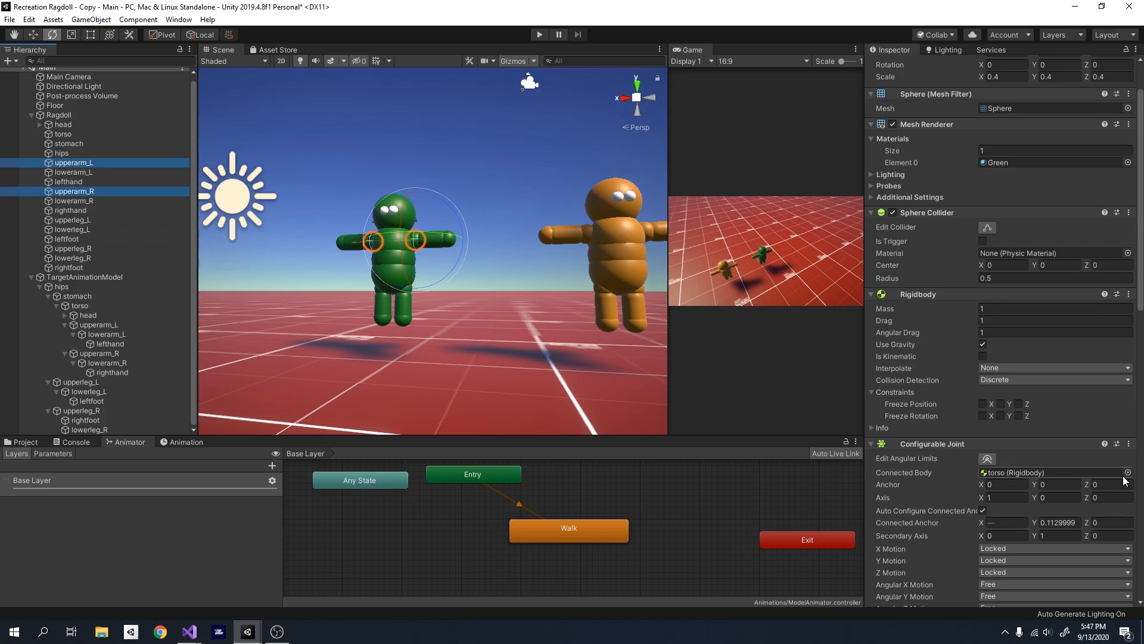
pyautogui.scroll(-10, 1126, 481)
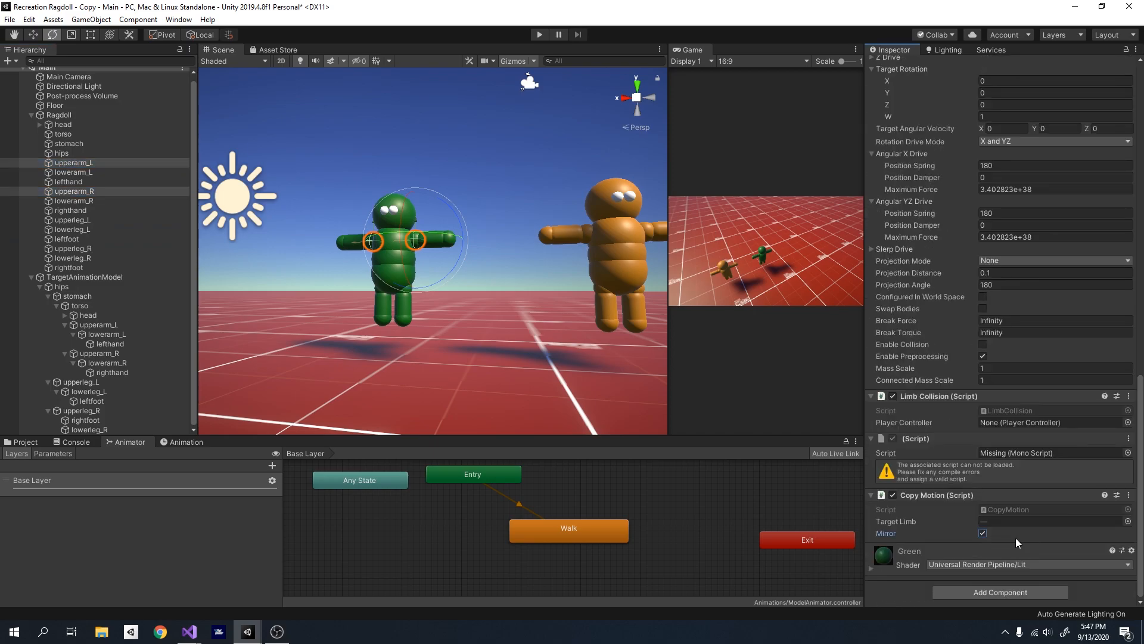
pyautogui.click(514, 226)
# - Play the scene and observe how the ragdoll moves with mirrored upper arms
pyautogui.moveTo(514, 223); pyautogui.dragTo(527, 169, button='right')
pyautogui.scroll(1, 527, 169)
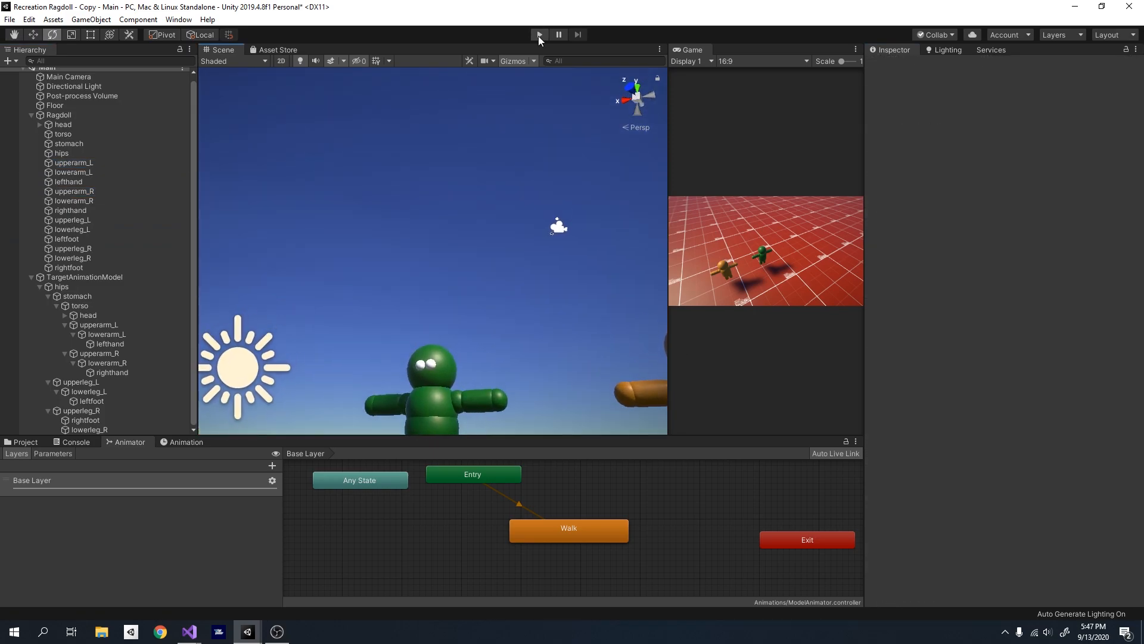
pyautogui.click(539, 36)
pyautogui.moveTo(503, 253); pyautogui.dragTo(487, 371, button='right')
pyautogui.press('s')
pyautogui.press('w')
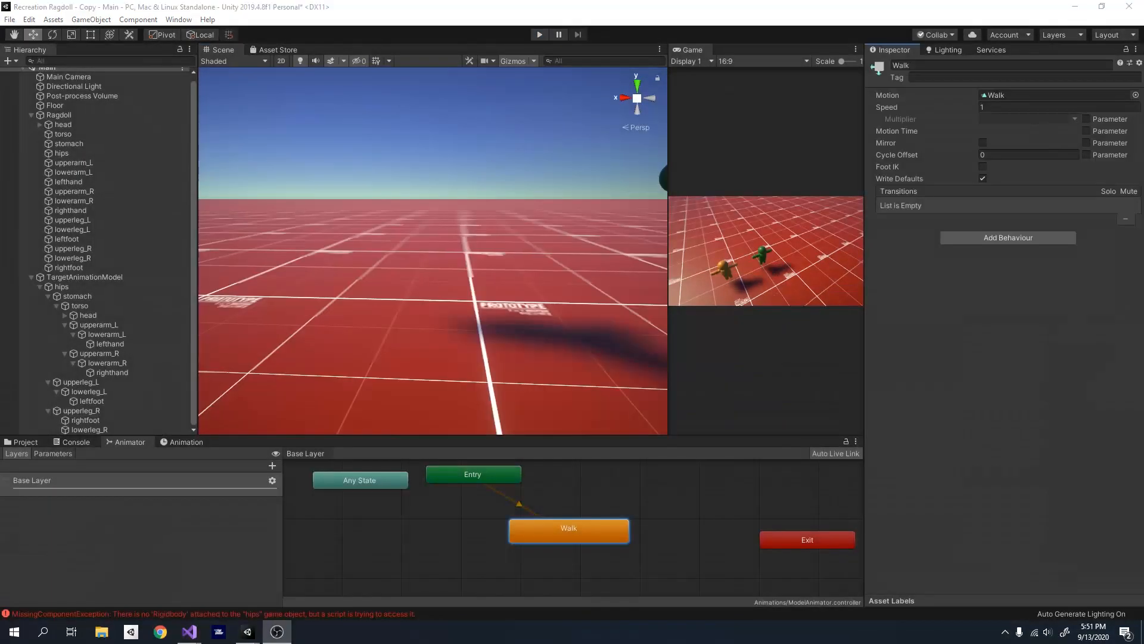
# - Select the Walk state in the animator and play the scene with the green ragdoll in close view
pyautogui.click(181, 569)
pyautogui.moveTo(435, 262); pyautogui.dragTo(335, 234, button='right')
pyautogui.press('d')
pyautogui.press('w')
pyautogui.click(584, 529)
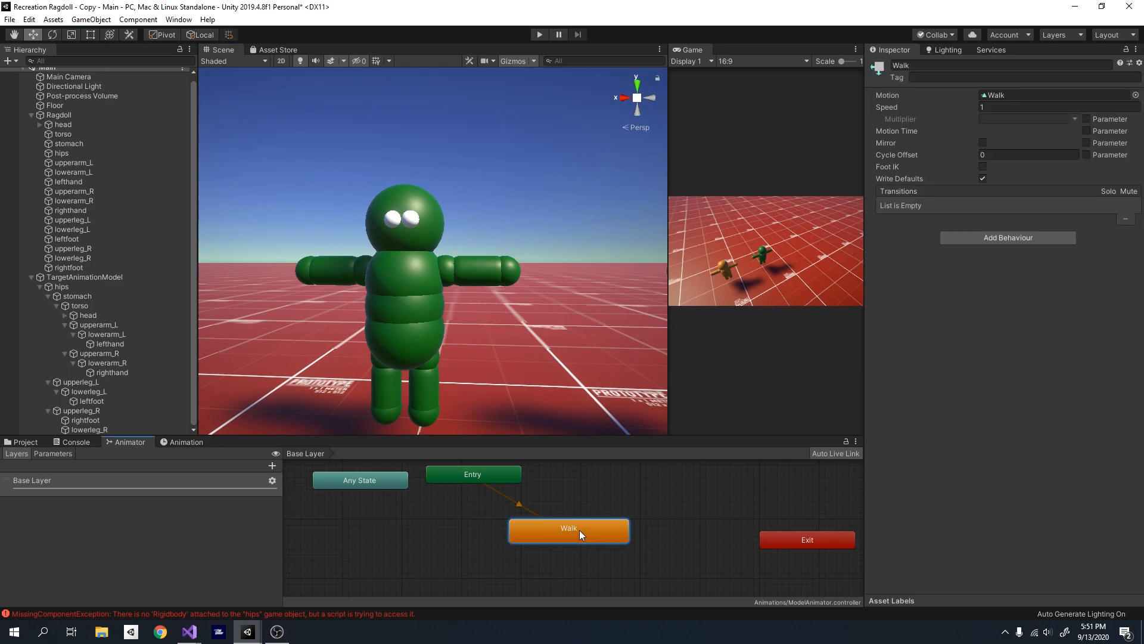
pyautogui.click(541, 36)
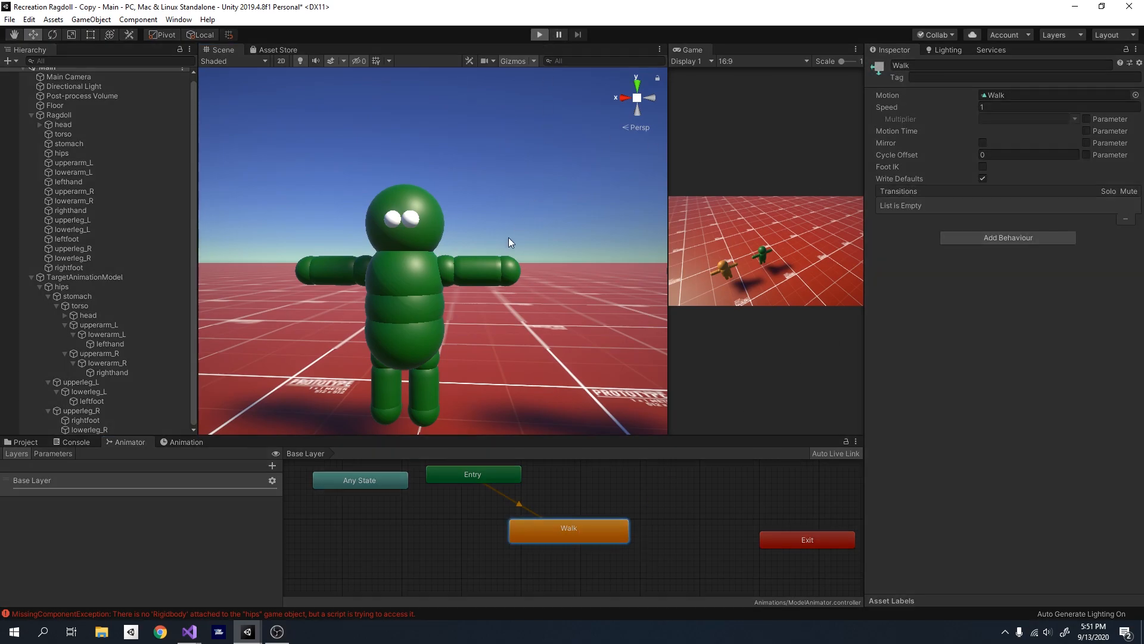
pyautogui.moveTo(509, 238); pyautogui.dragTo(385, 224, button='right')
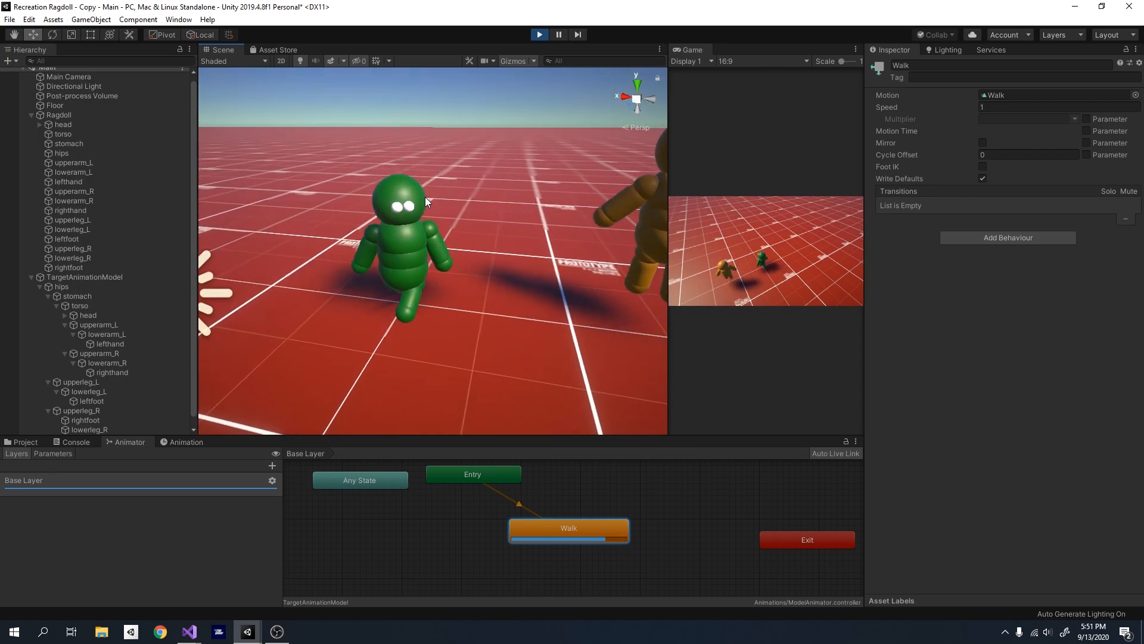
pyautogui.moveTo(368, 220); pyautogui.dragTo(494, 265, button='right')
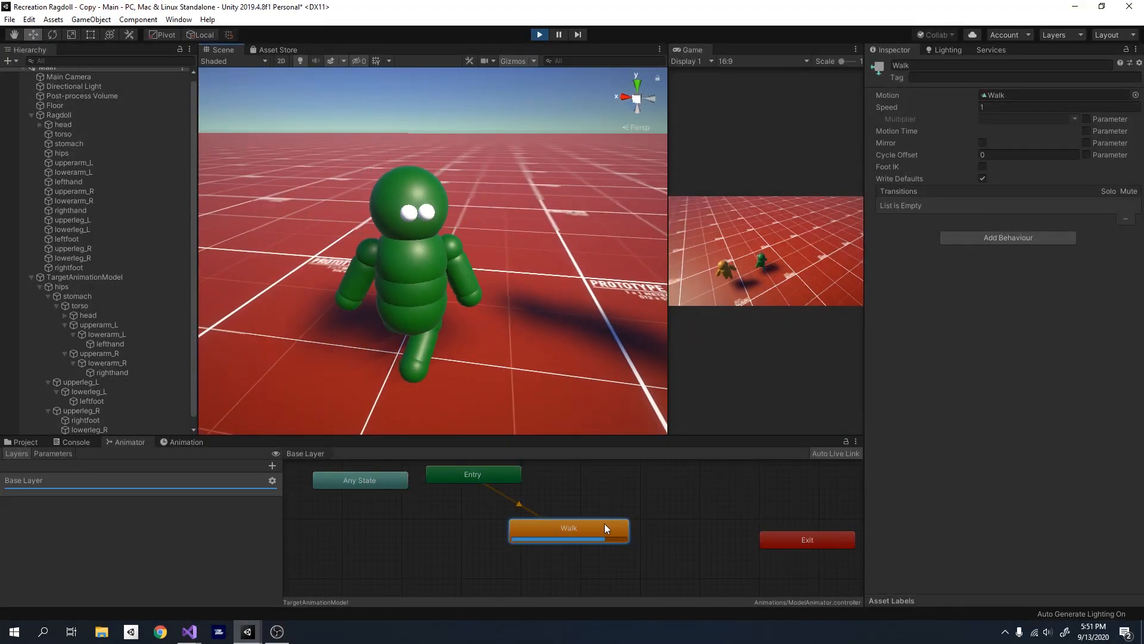
# - Set the Walk state's speed to 0.5 during playback and watch the ragdoll's walk
pyautogui.click(1001, 107)
pyautogui.write('0.5')
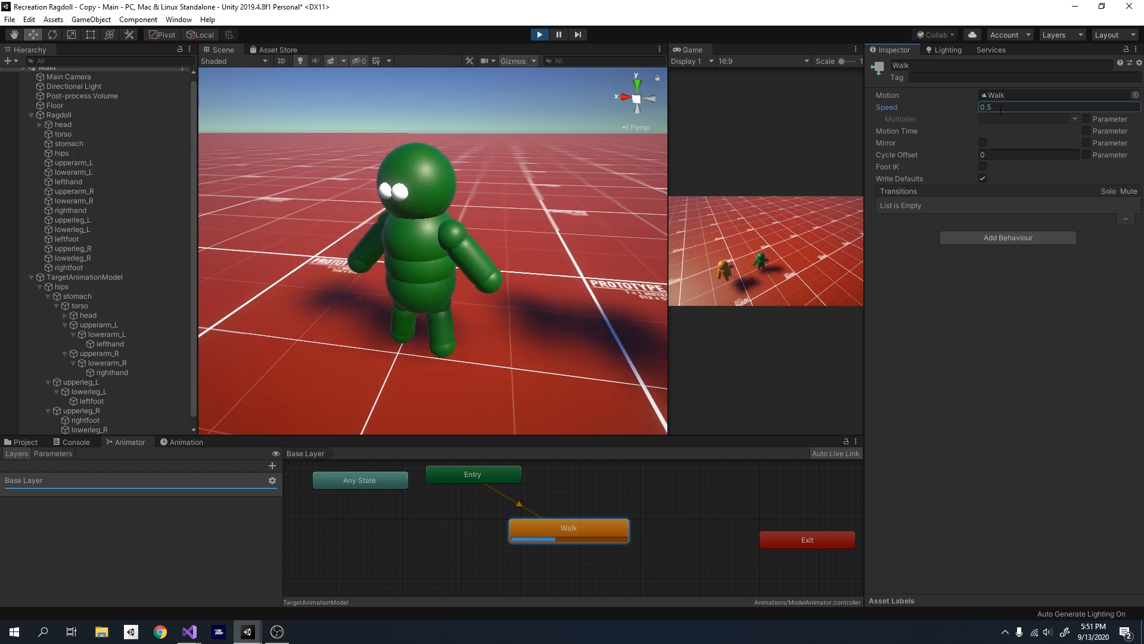
pyautogui.moveTo(534, 277); pyautogui.dragTo(562, 229, button='right')
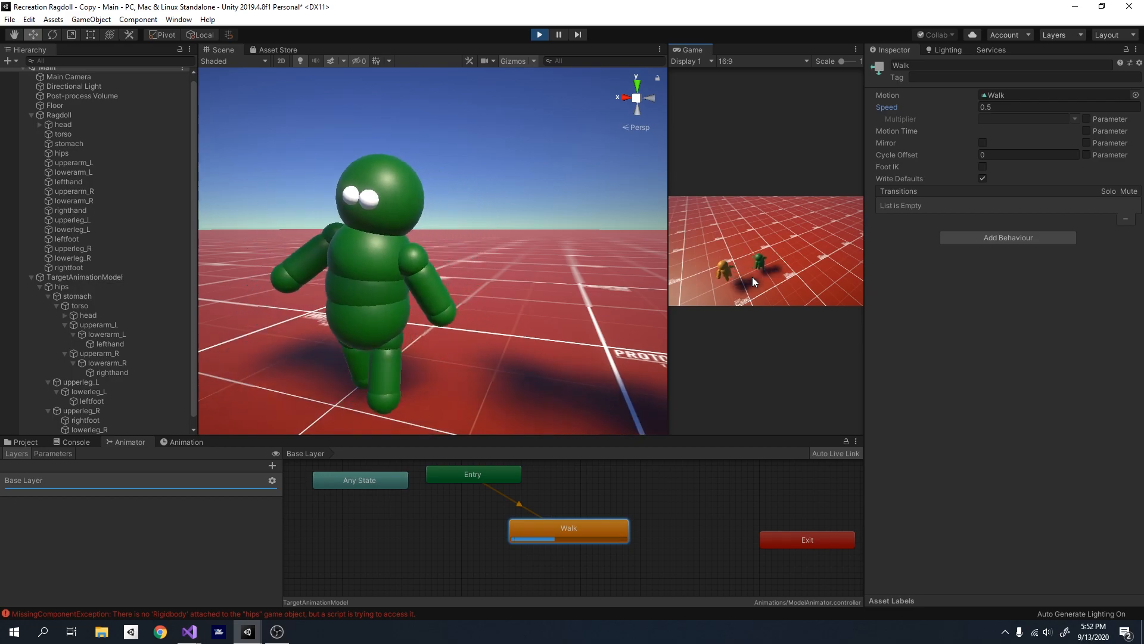
# - Compare the arm and leg swings of the green ragdoll and the orange target model from several angles during playback
pyautogui.moveTo(607, 281); pyautogui.dragTo(599, 316, button='right')
pyautogui.press('s')
pyautogui.press('w')
pyautogui.press('s')
pyautogui.press('w')
pyautogui.press('w')
pyautogui.press('s')
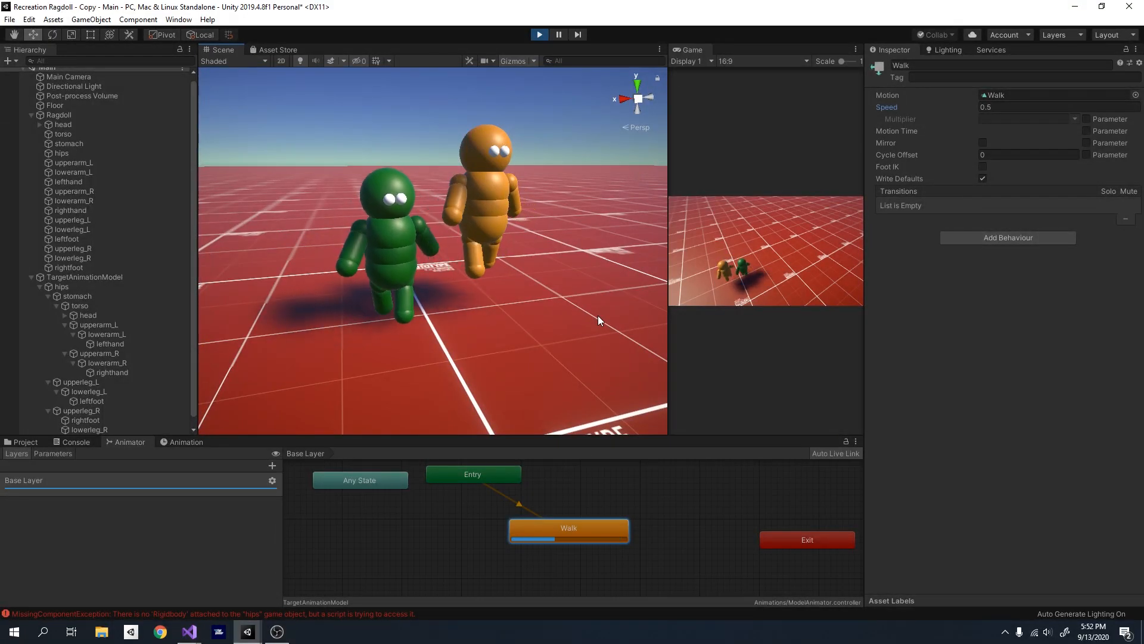
pyautogui.press('a')
pyautogui.moveTo(531, 269); pyautogui.dragTo(488, 210, button='right')
pyautogui.press('d')
pyautogui.press('w')
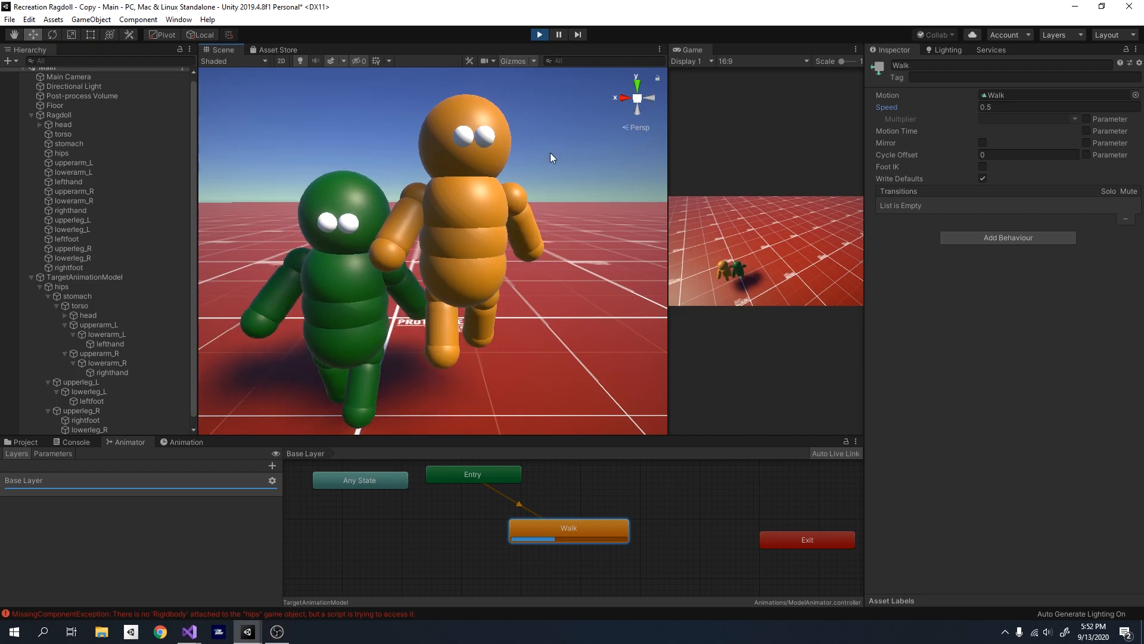
pyautogui.moveTo(428, 253)
pyautogui.mouseDown(button='right')
pyautogui.moveTo(405, 279)
pyautogui.moveTo(425, 233)
pyautogui.mouseUp(button='right')
pyautogui.press('a')
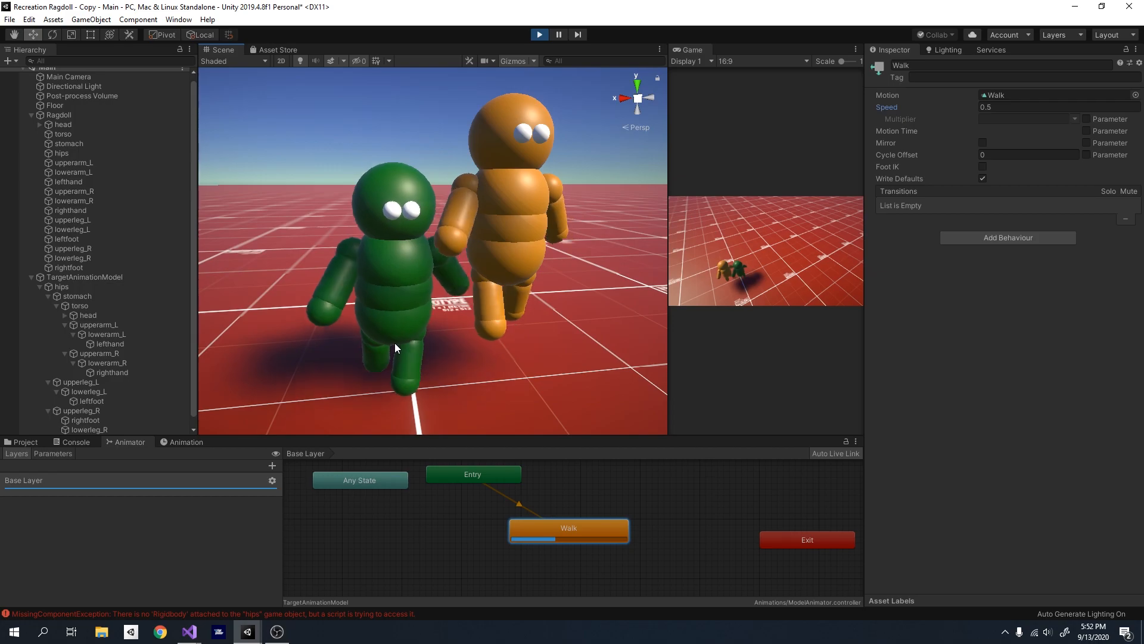
pyautogui.moveTo(496, 298); pyautogui.dragTo(403, 310, button='right')
pyautogui.press('d')
pyautogui.press('s')
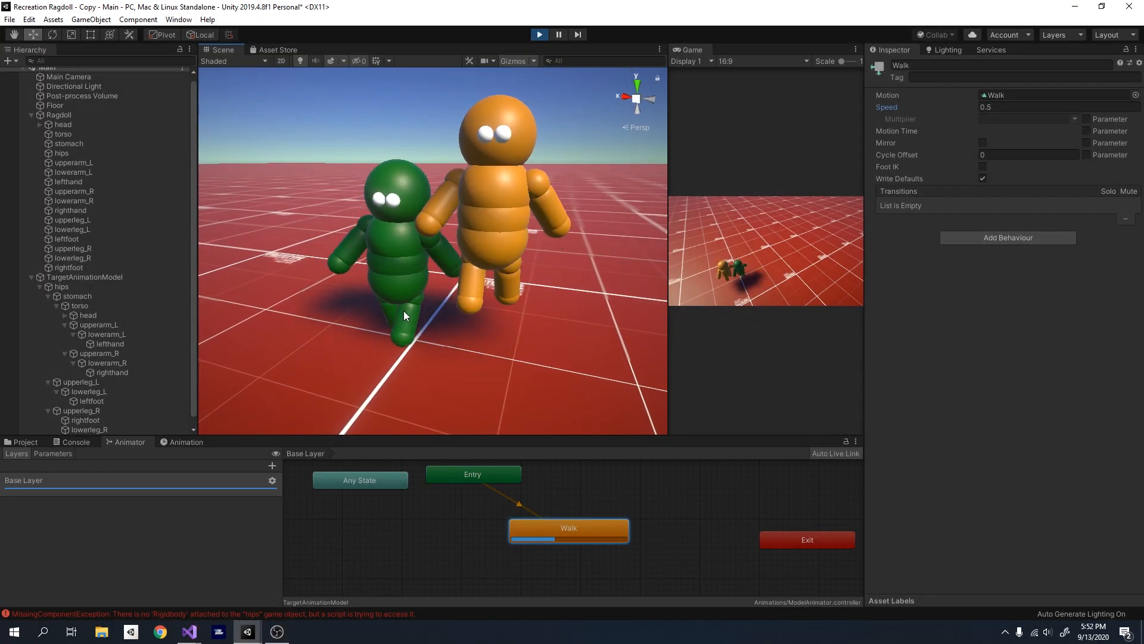